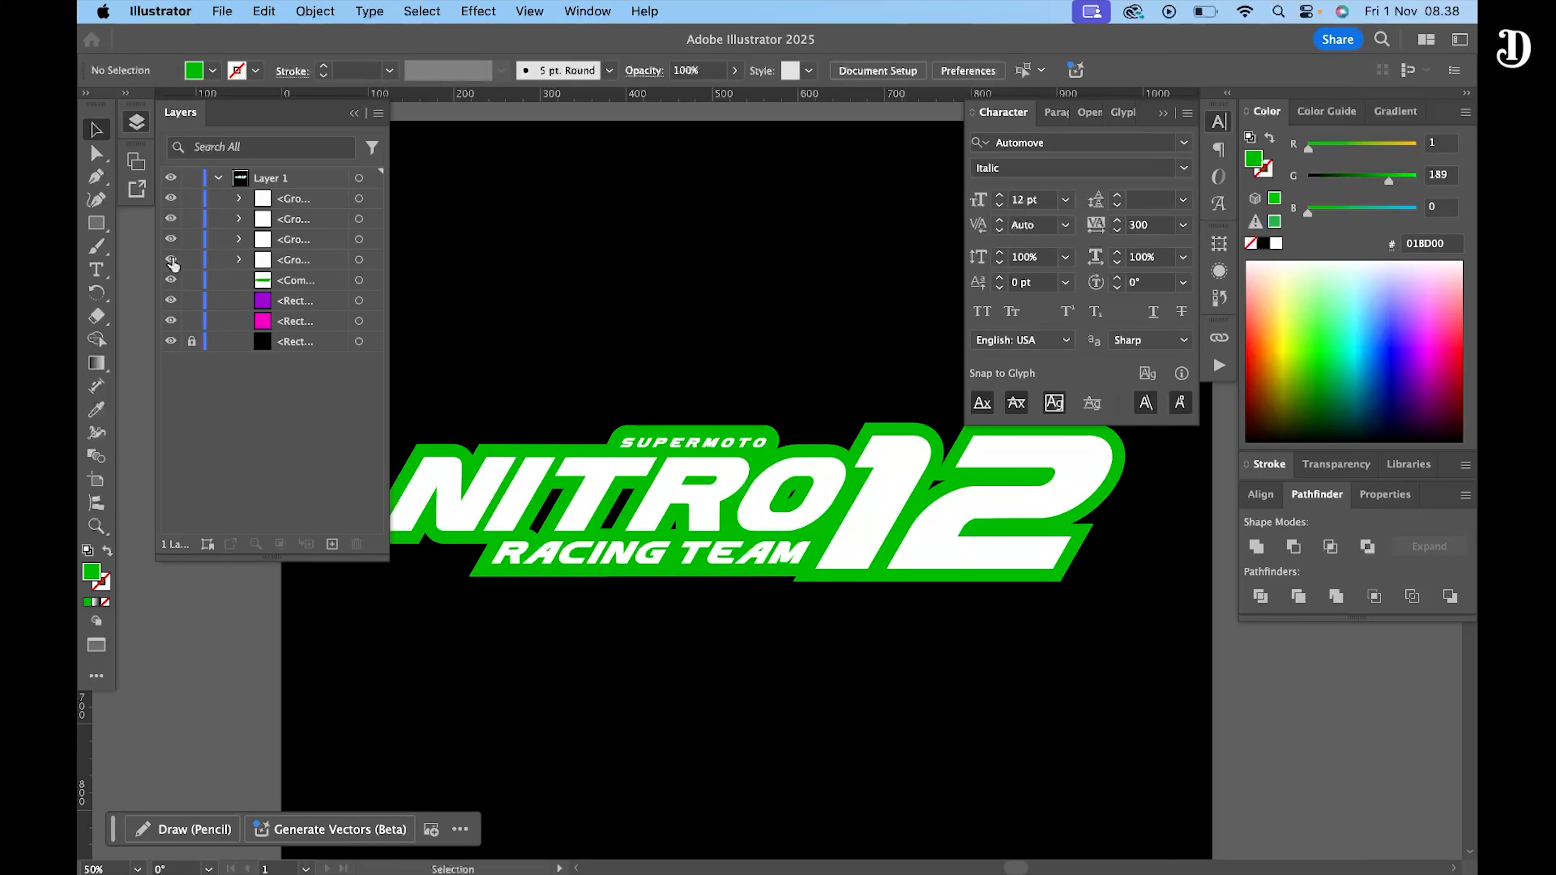
# - Draw a rectangle over the gaps in the green backing shape and unite the two into a single path
pyautogui.press('m')
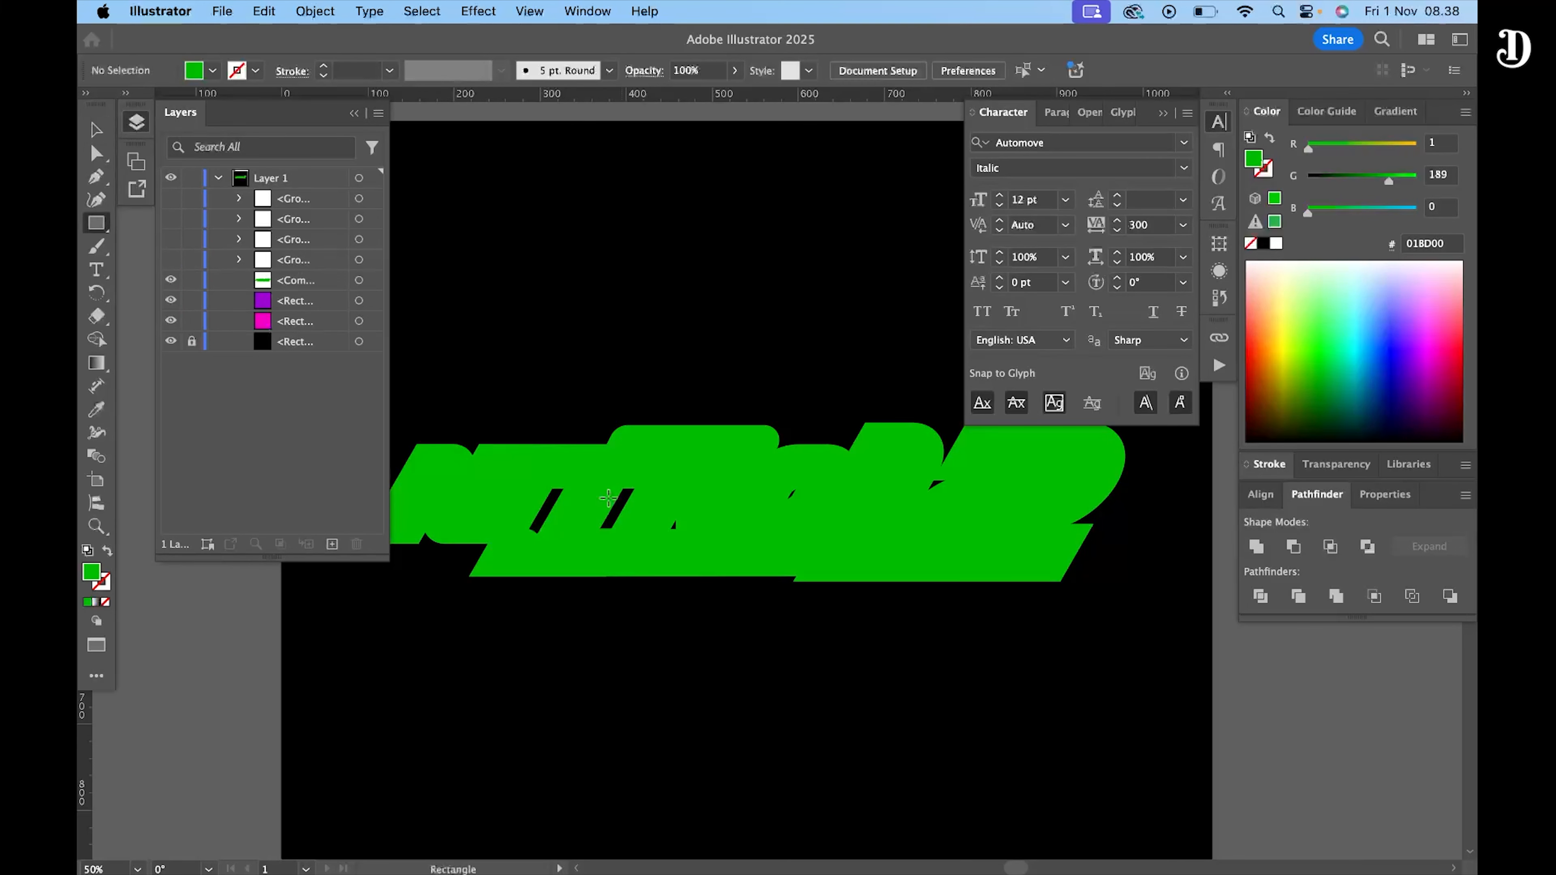
pyautogui.moveTo(764, 519); pyautogui.dragTo(987, 551)
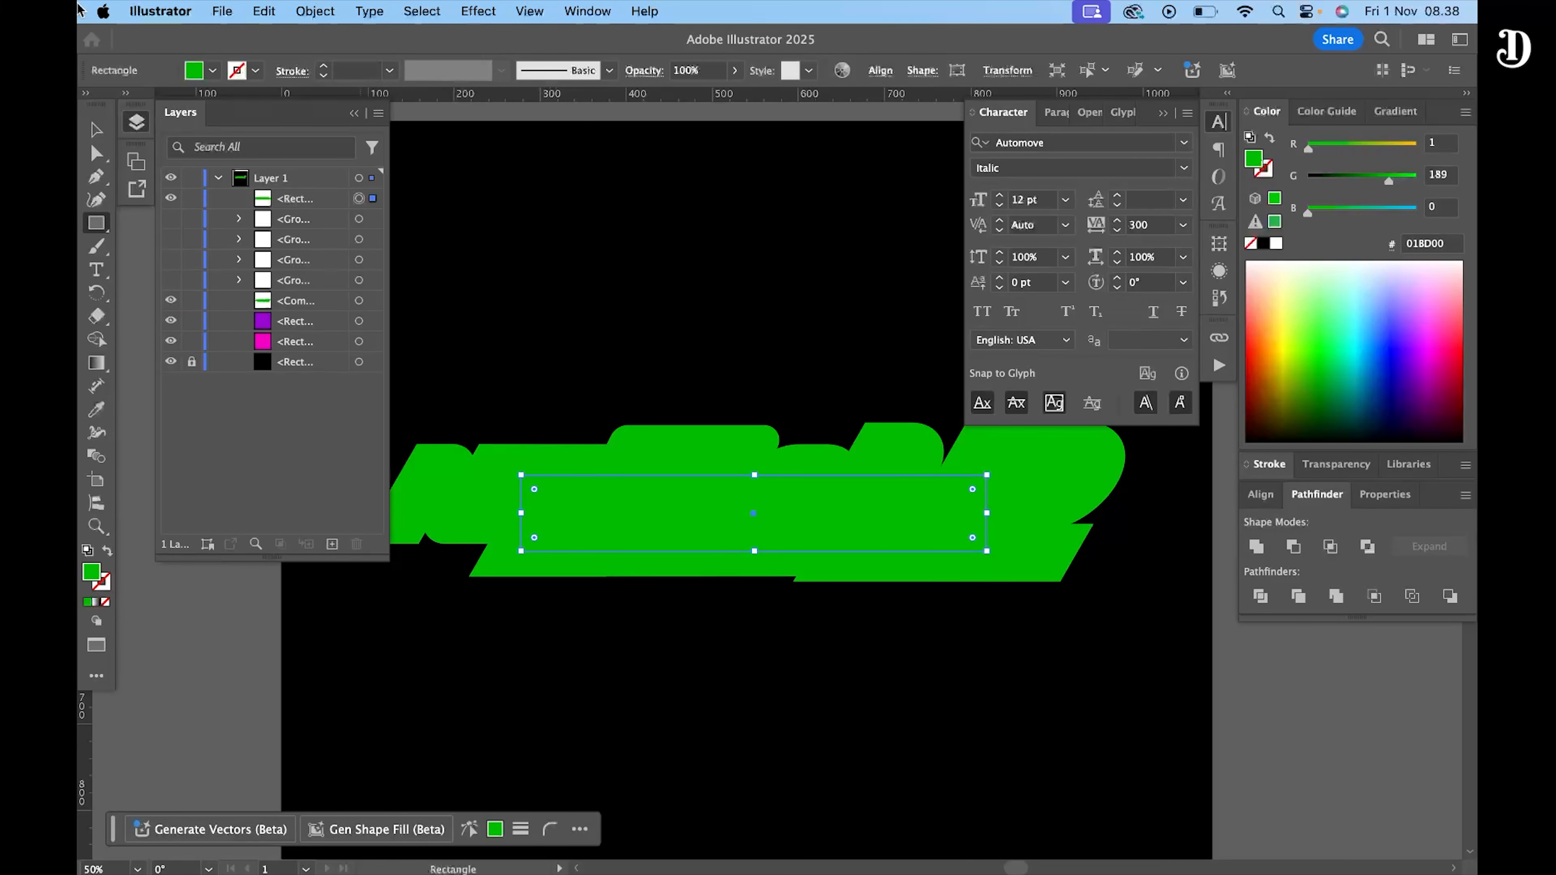
pyautogui.click(107, 128)
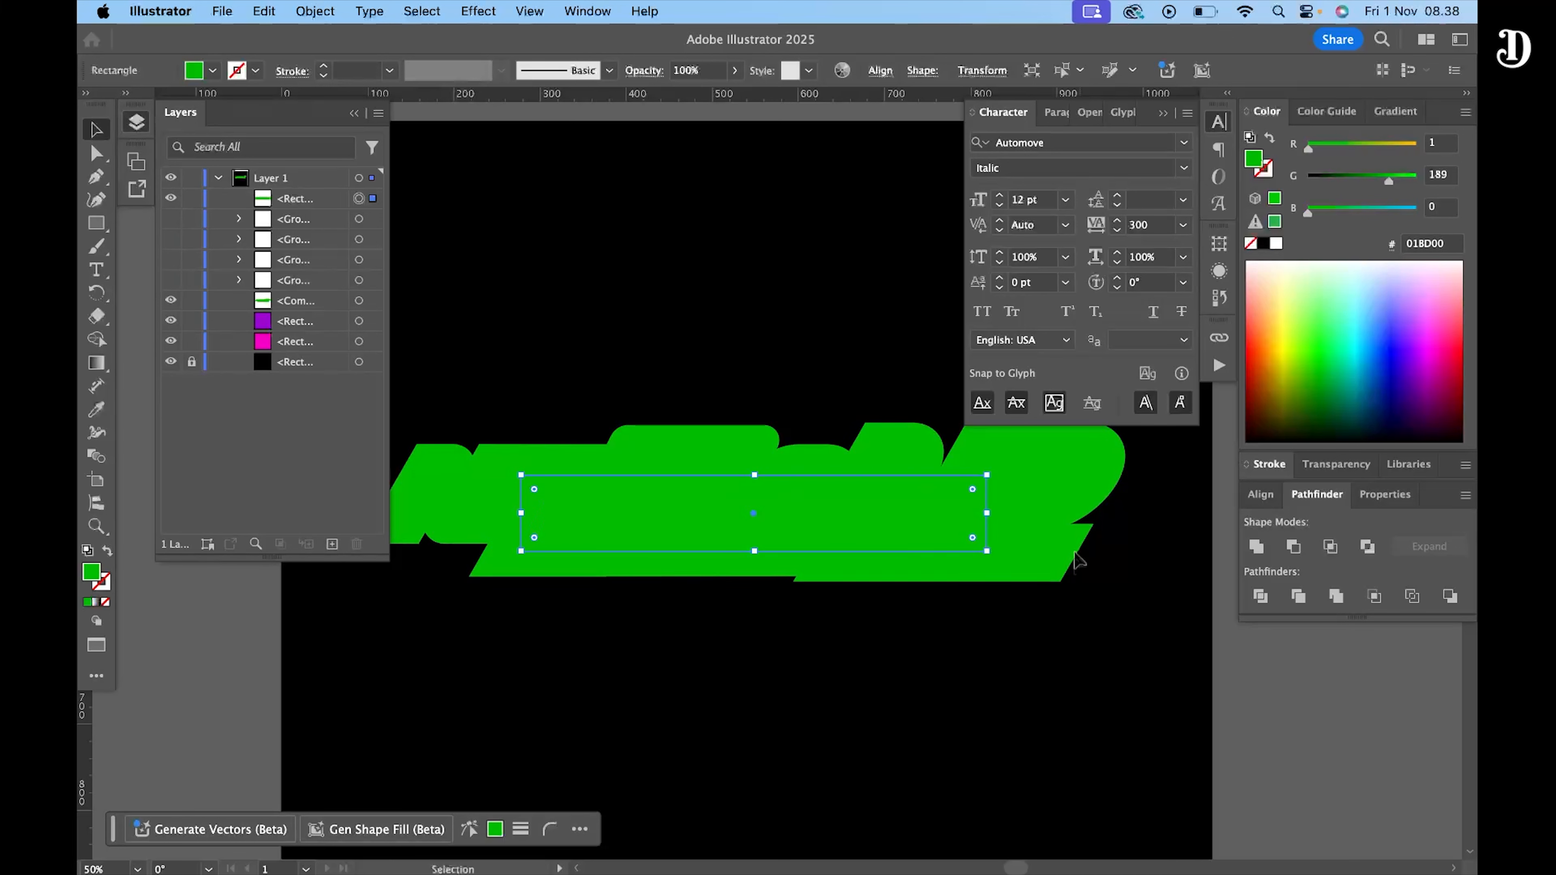
pyautogui.keyDown('shift'); pyautogui.click(1051, 481); pyautogui.keyUp('shift')
pyautogui.click(1254, 546)
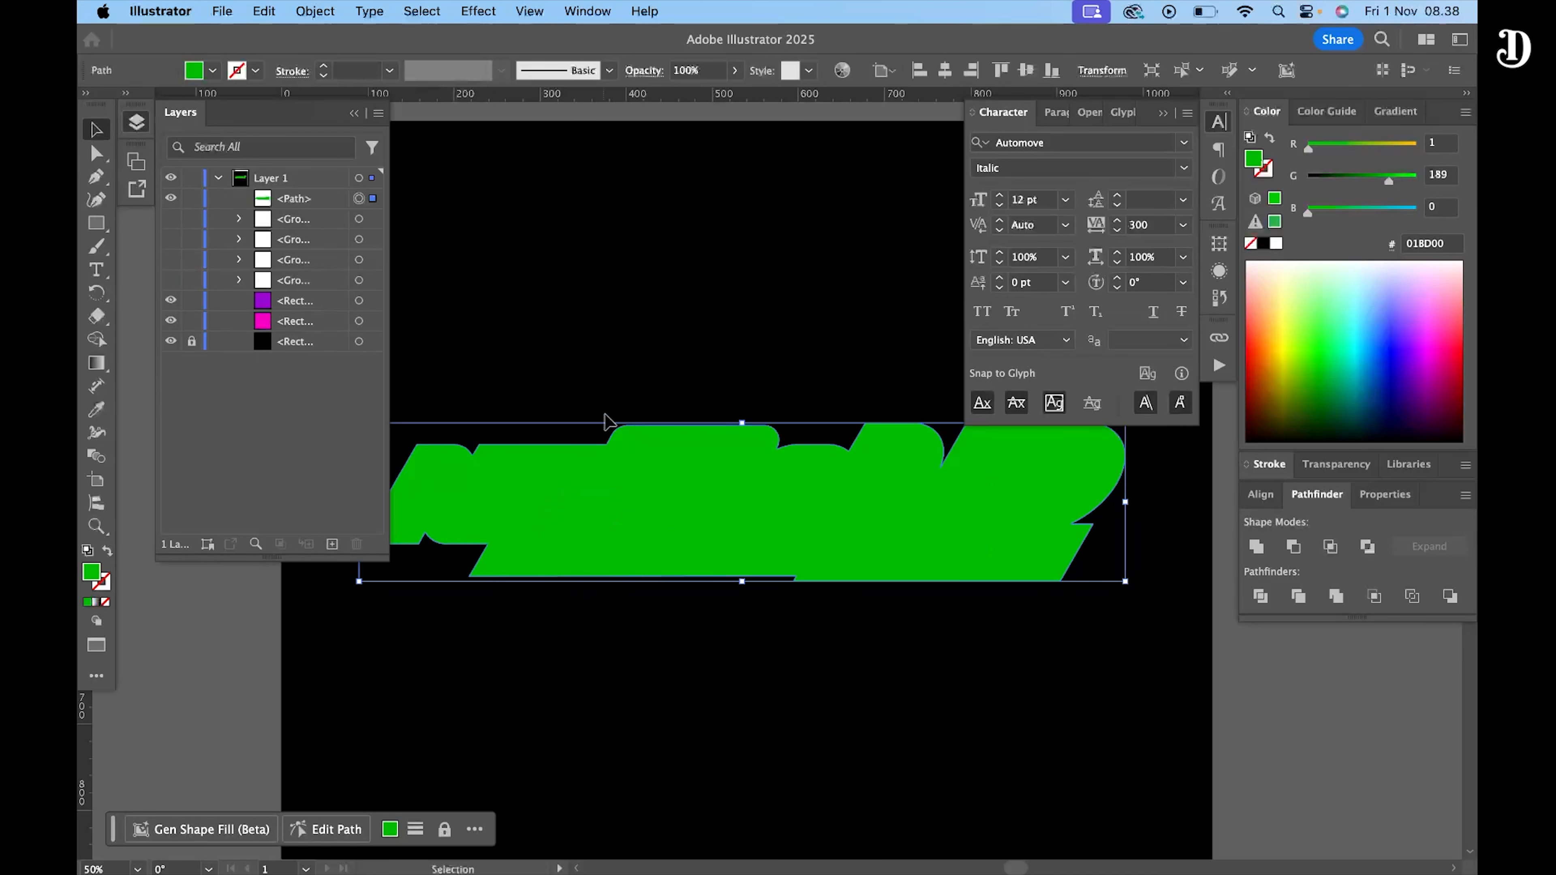
# - Move the united backing path beneath the four text groups in the stacking order and fill it with black
pyautogui.scroll(-1, 608, 417)
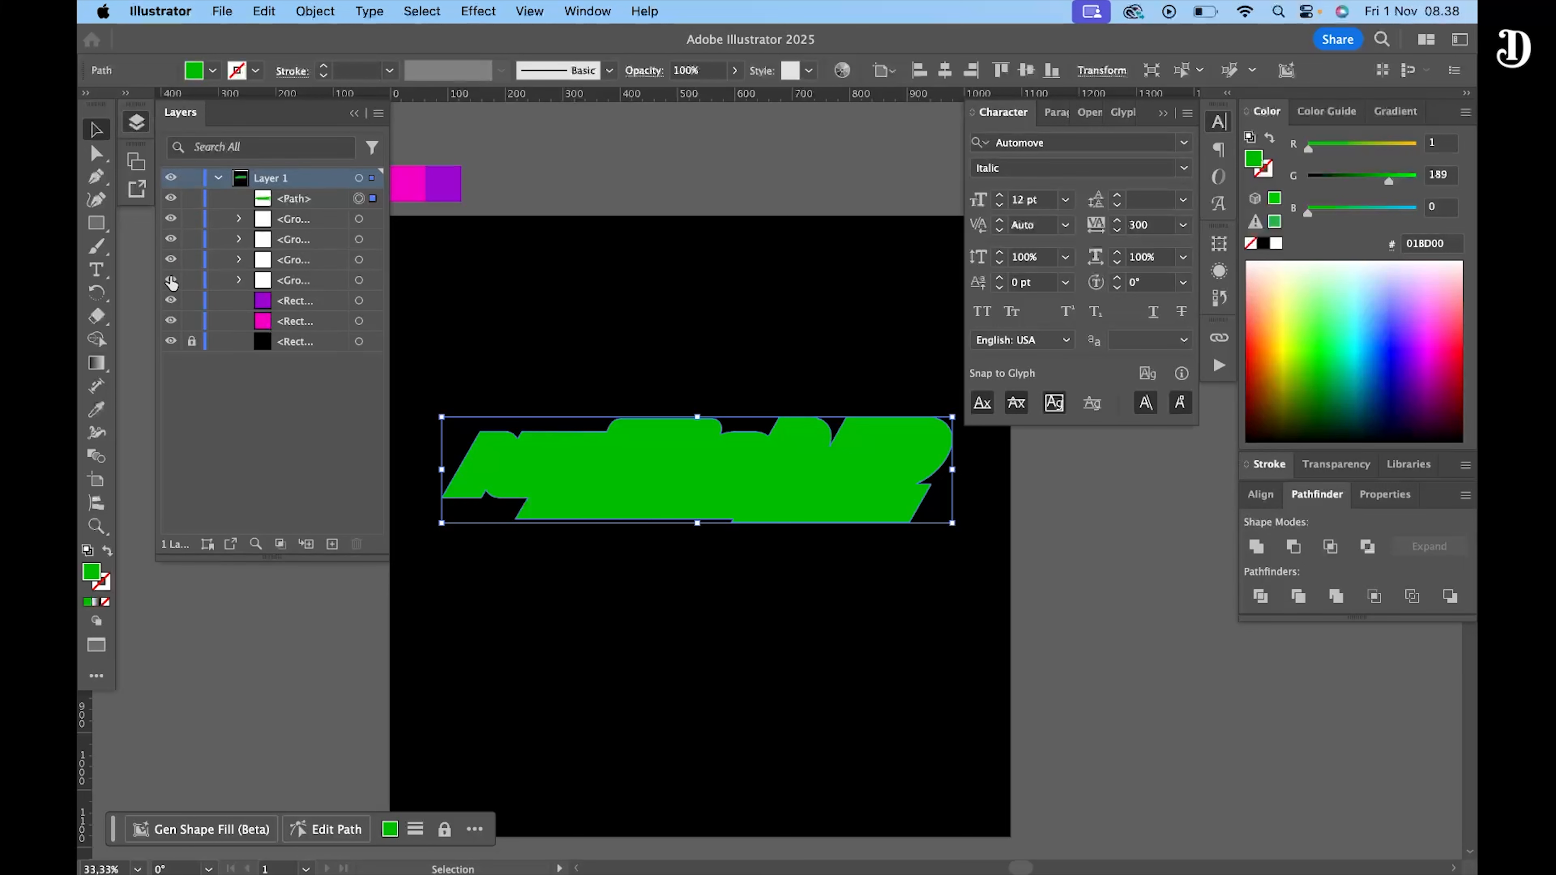
pyautogui.moveTo(306, 206); pyautogui.dragTo(303, 288)
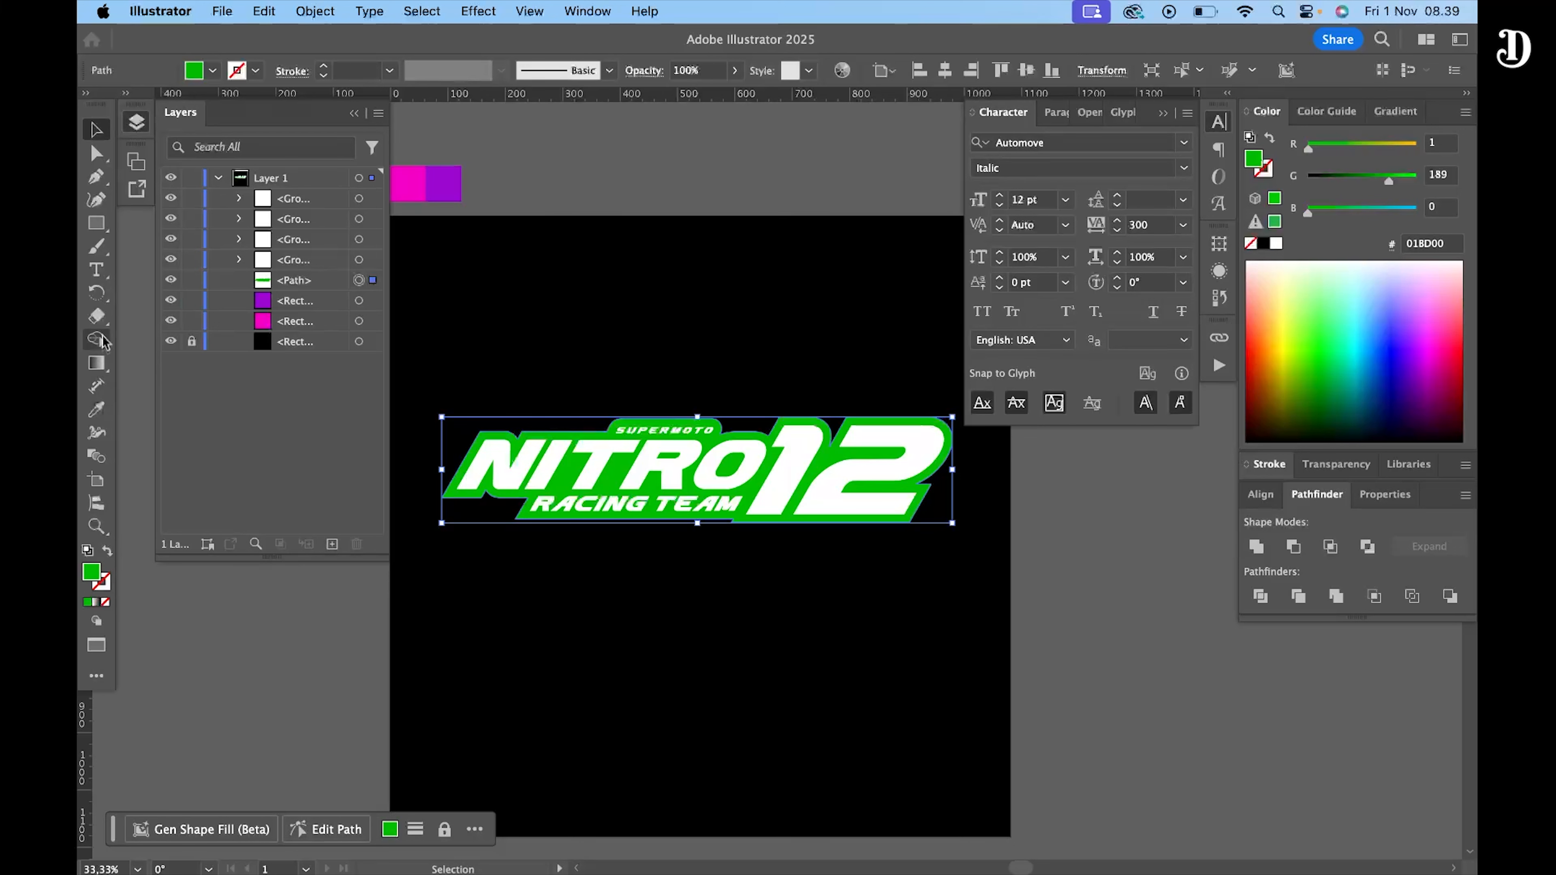
pyautogui.click(1299, 178)
pyautogui.click(574, 181)
# - Sample the purple swatch with the Eyedropper and copy its hex code 9B0AD2
pyautogui.click(97, 409)
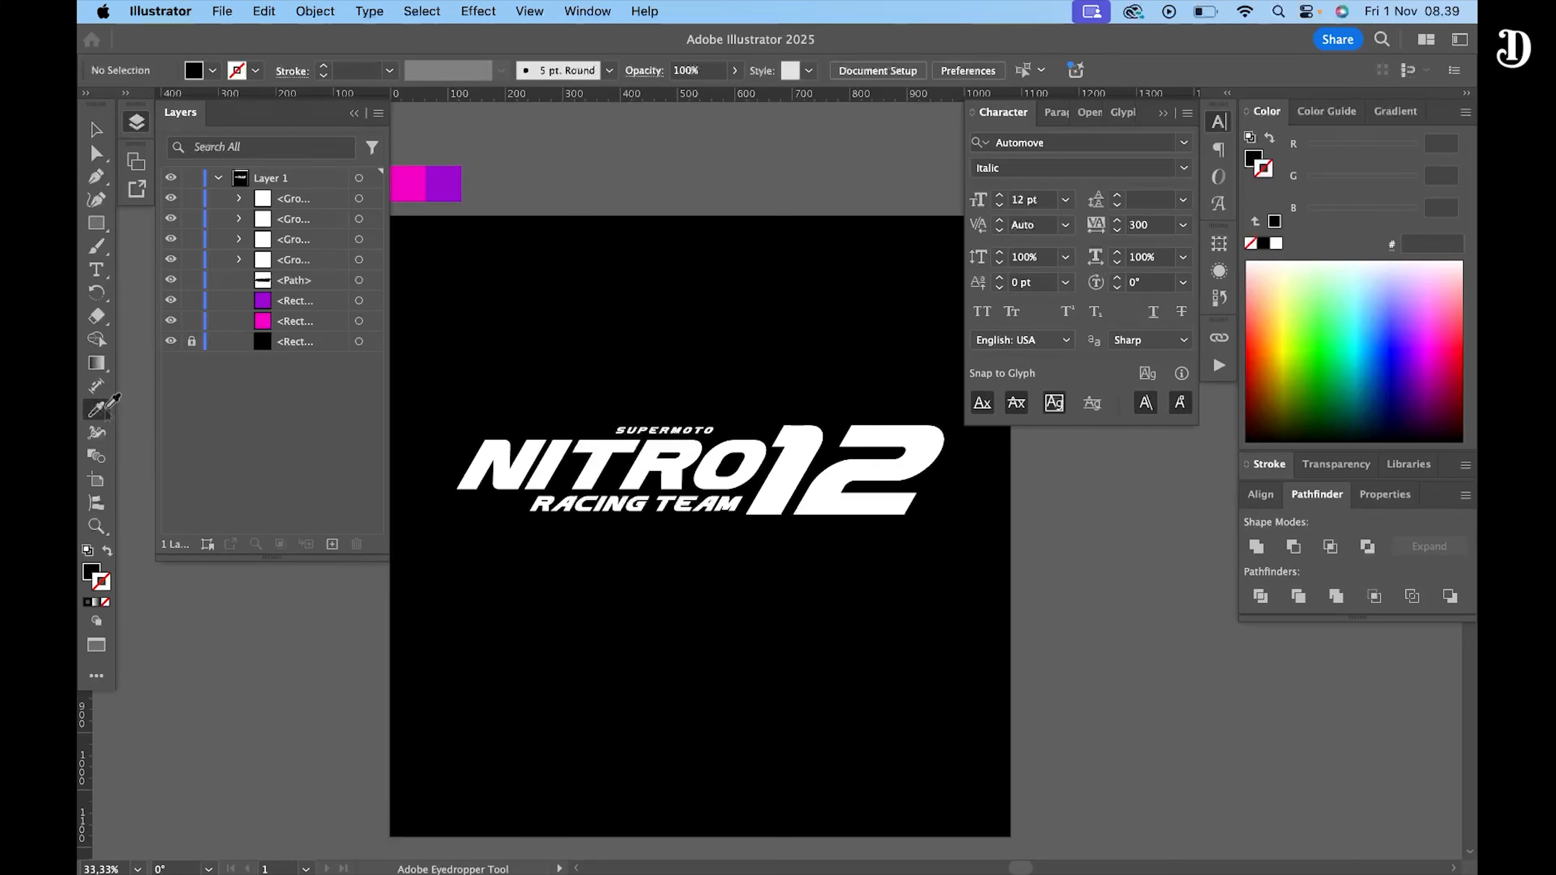
pyautogui.doubleClick(91, 575)
pyautogui.rightClick(881, 540)
pyautogui.click(913, 653)
pyautogui.click(983, 311)
pyautogui.click(96, 129)
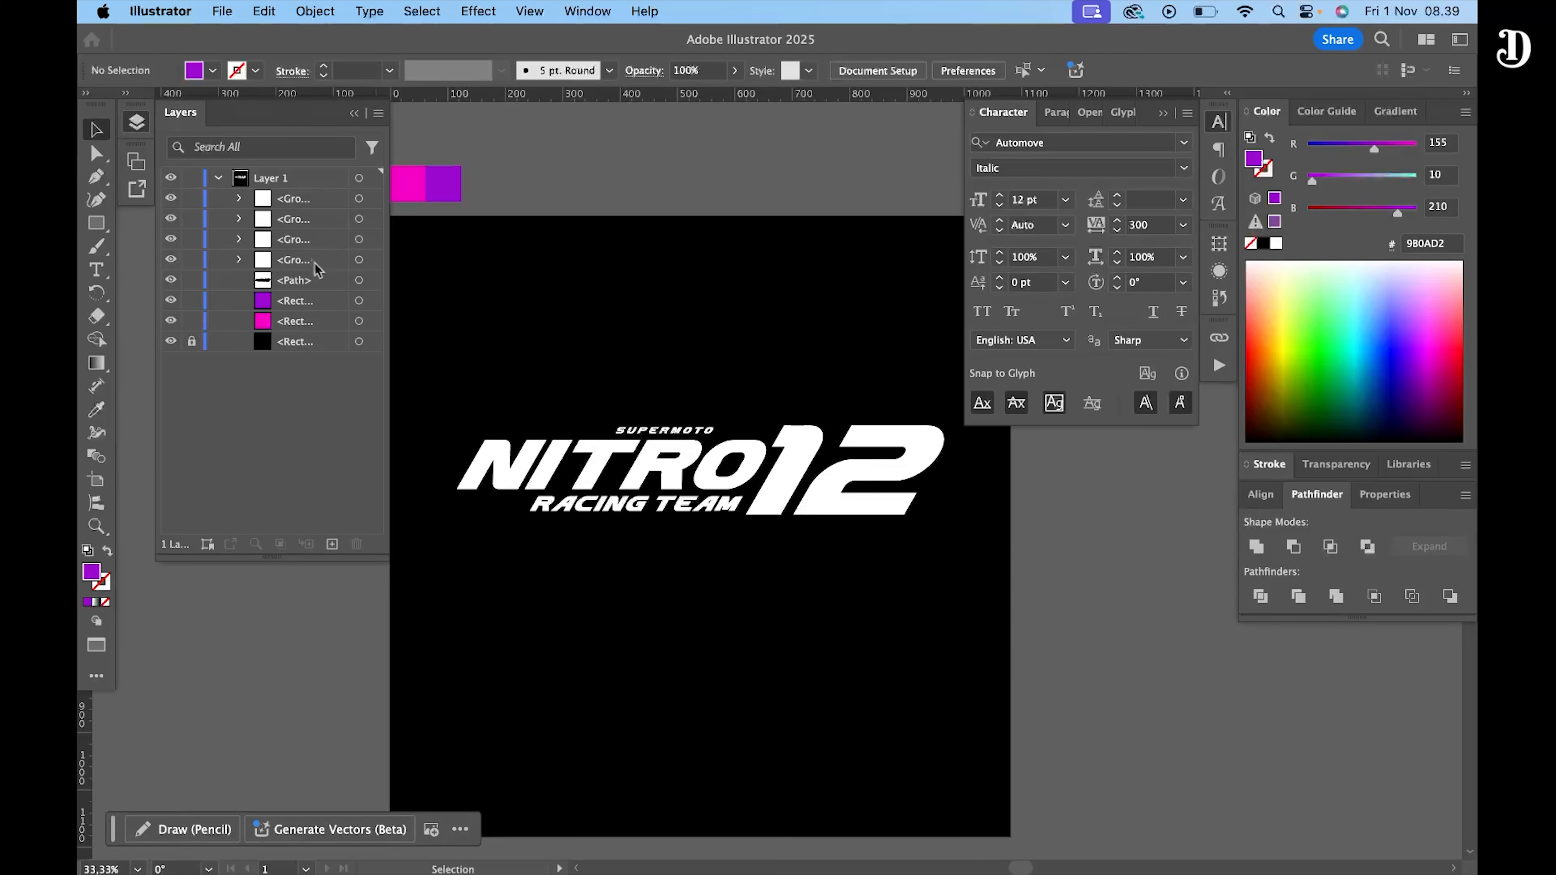
# - Give the black backing path a stroke in the copied purple, 9B0AD2
pyautogui.click(507, 434)
pyautogui.click(88, 603)
pyautogui.doubleClick(102, 584)
pyautogui.rightClick(881, 541)
pyautogui.click(921, 684)
pyautogui.click(992, 312)
# - Set the backing path's stroke weight to 5 pt and align the stroke to the outside
pyautogui.click(1269, 464)
pyautogui.click(1318, 434)
pyautogui.click(1317, 434)
pyautogui.click(1317, 434)
pyautogui.click(1317, 434)
pyautogui.click(1317, 434)
pyautogui.click(1317, 434)
pyautogui.click(1118, 600)
pyautogui.click(926, 495)
pyautogui.click(1317, 445)
pyautogui.click(1317, 445)
pyautogui.click(1087, 539)
pyautogui.click(926, 495)
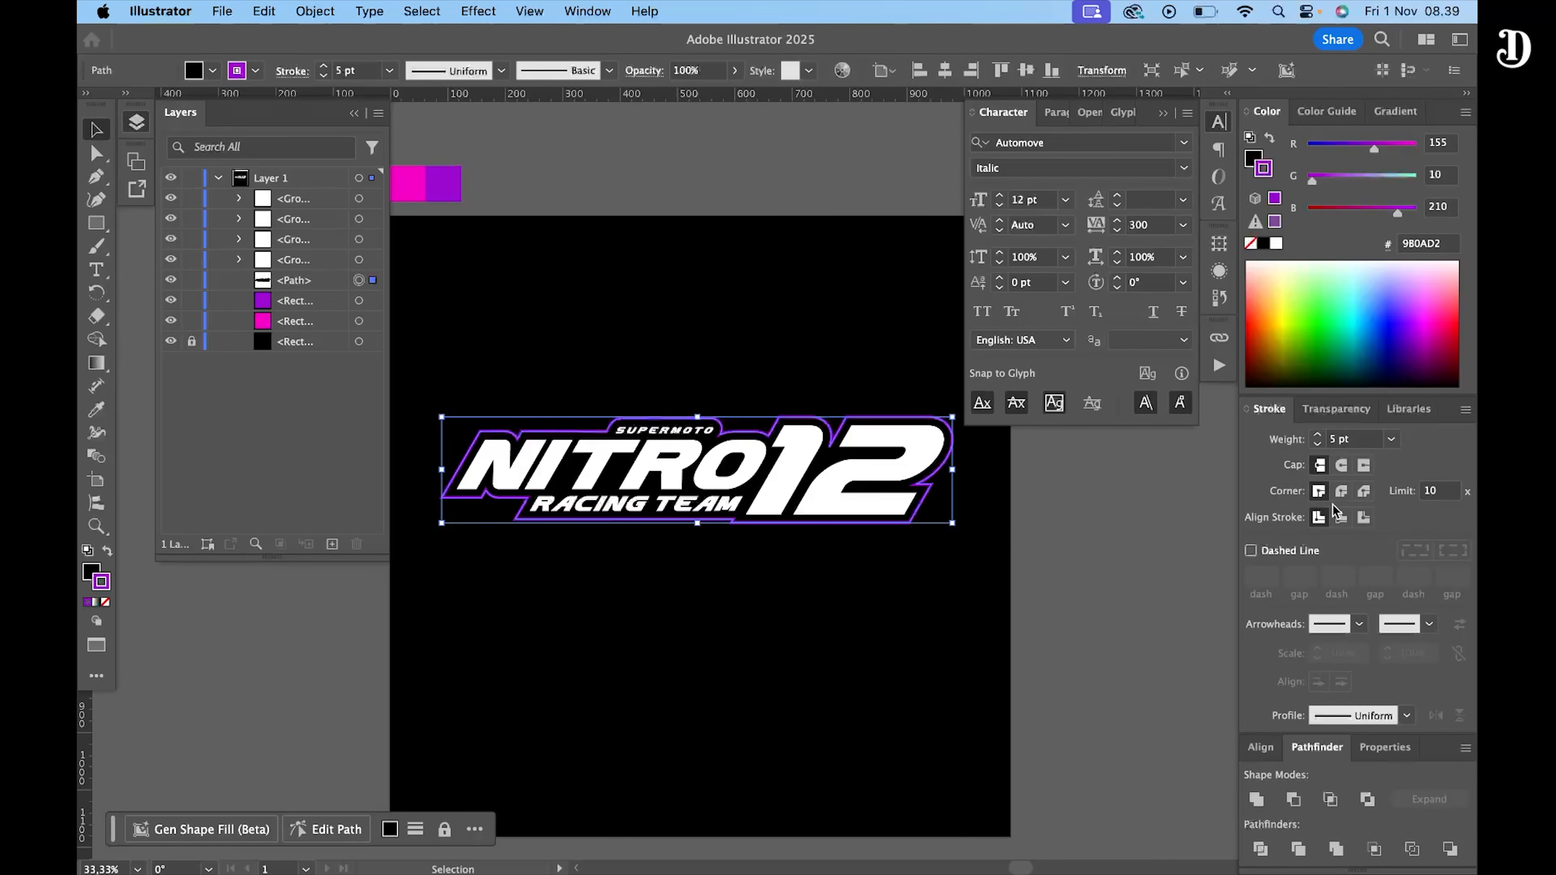
pyautogui.click(1364, 518)
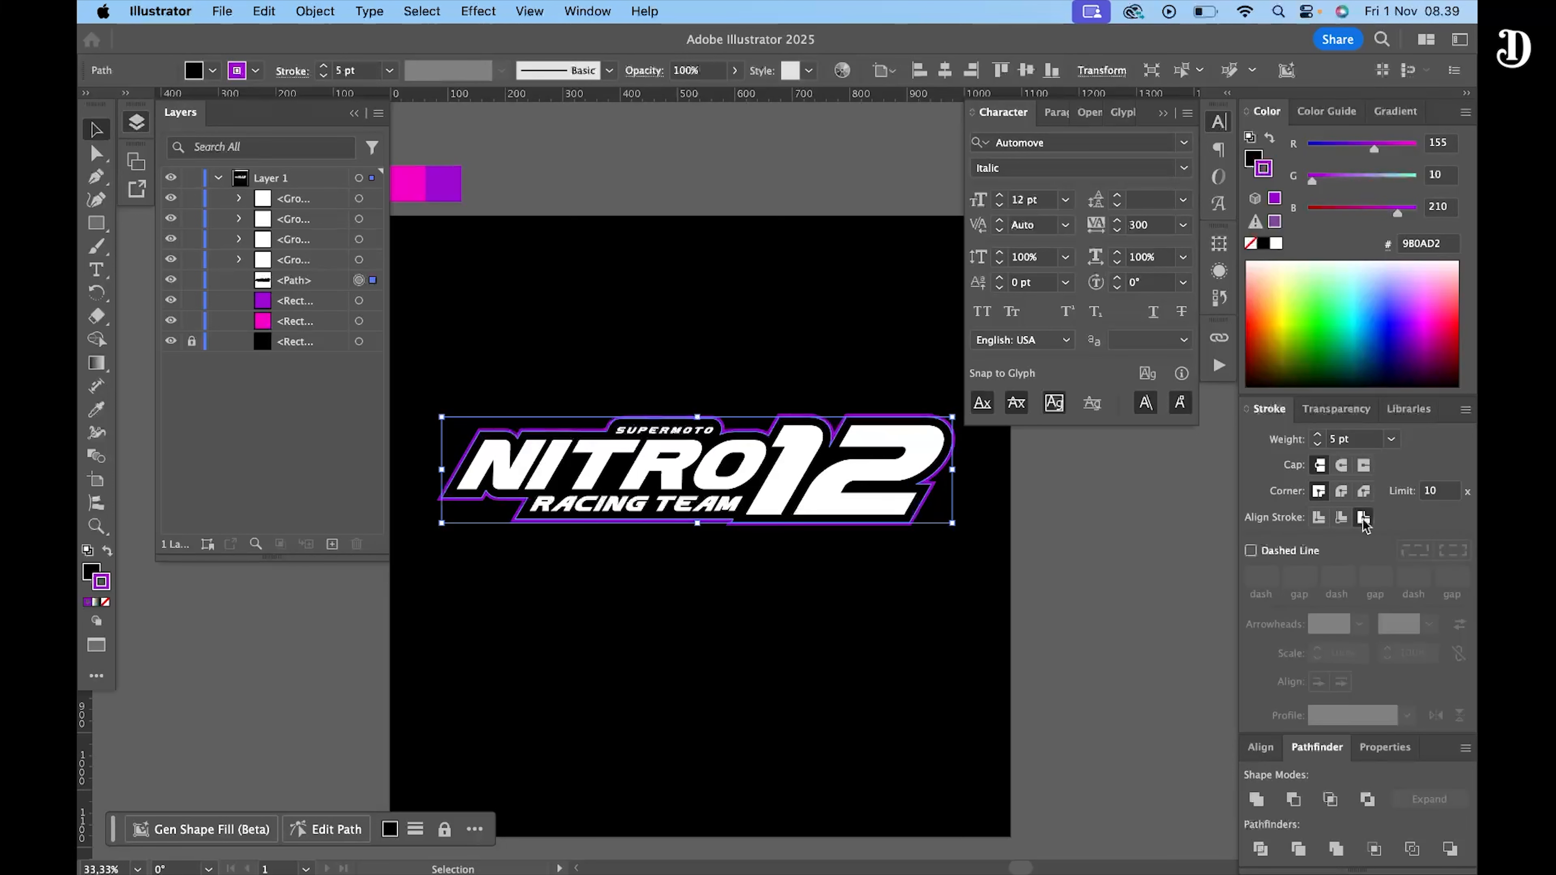
pyautogui.click(1113, 528)
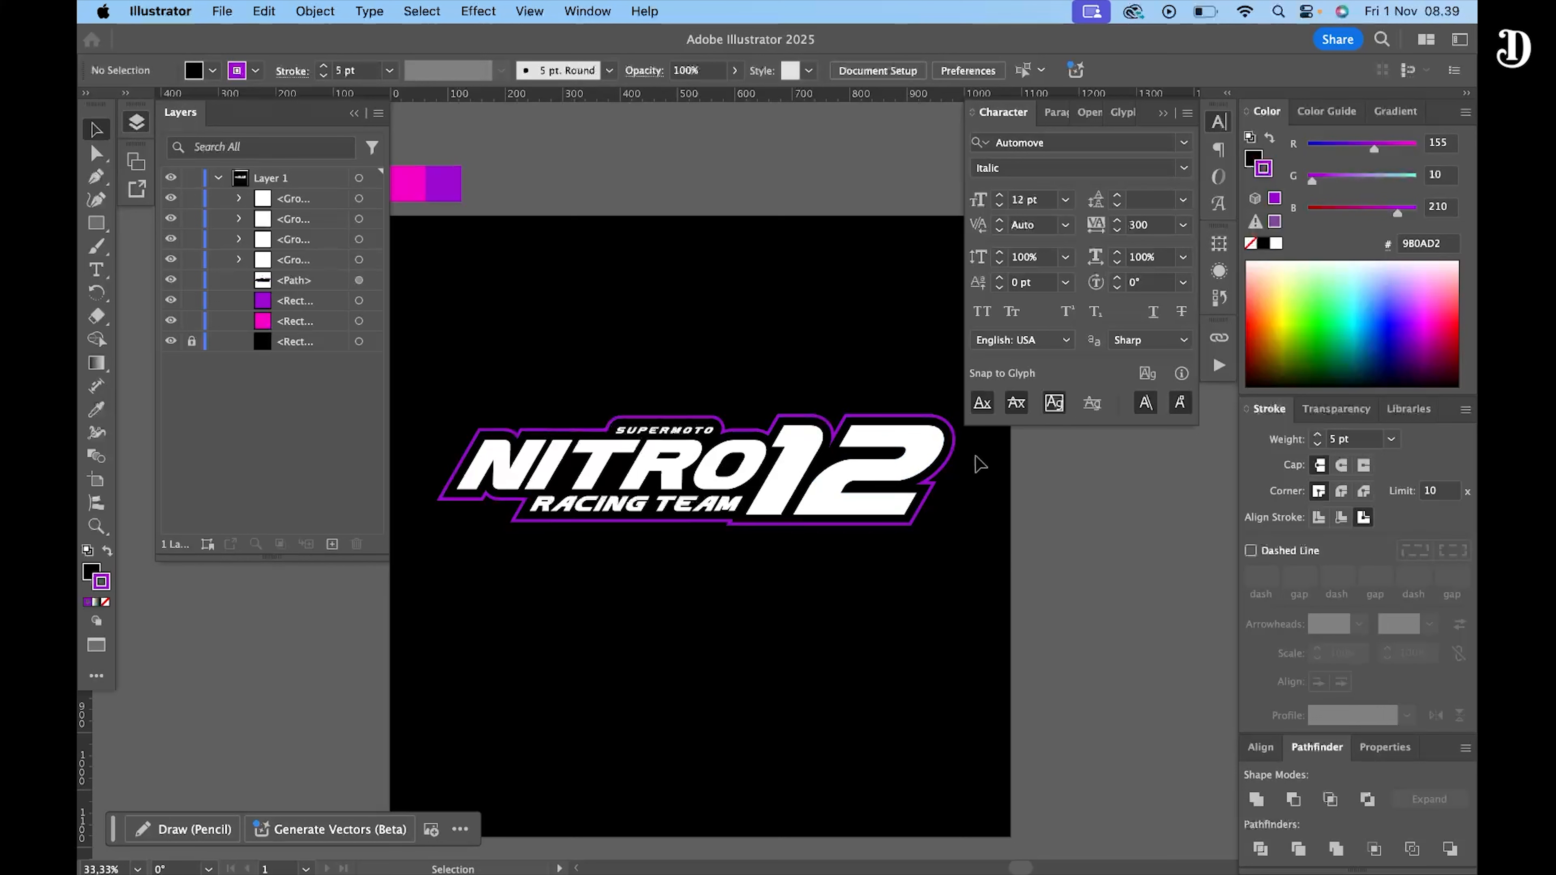
# - Turn the number 12 into an unfilled outline with a 4 pt stroke in the pink swatch's colour
pyautogui.click(843, 490)
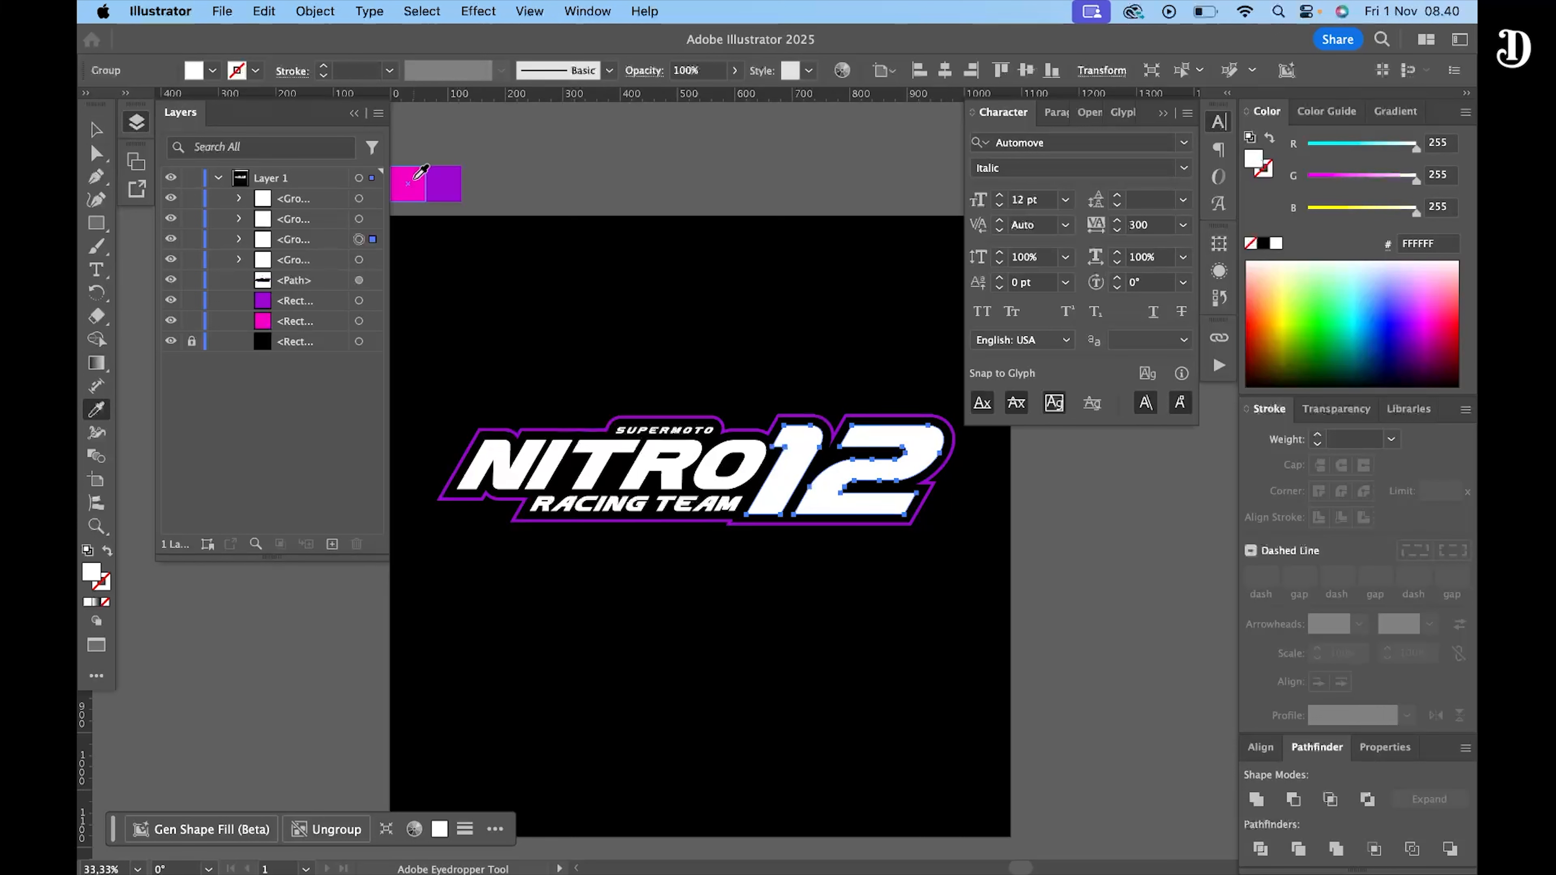
pyautogui.click(415, 179)
pyautogui.click(97, 130)
pyautogui.click(106, 601)
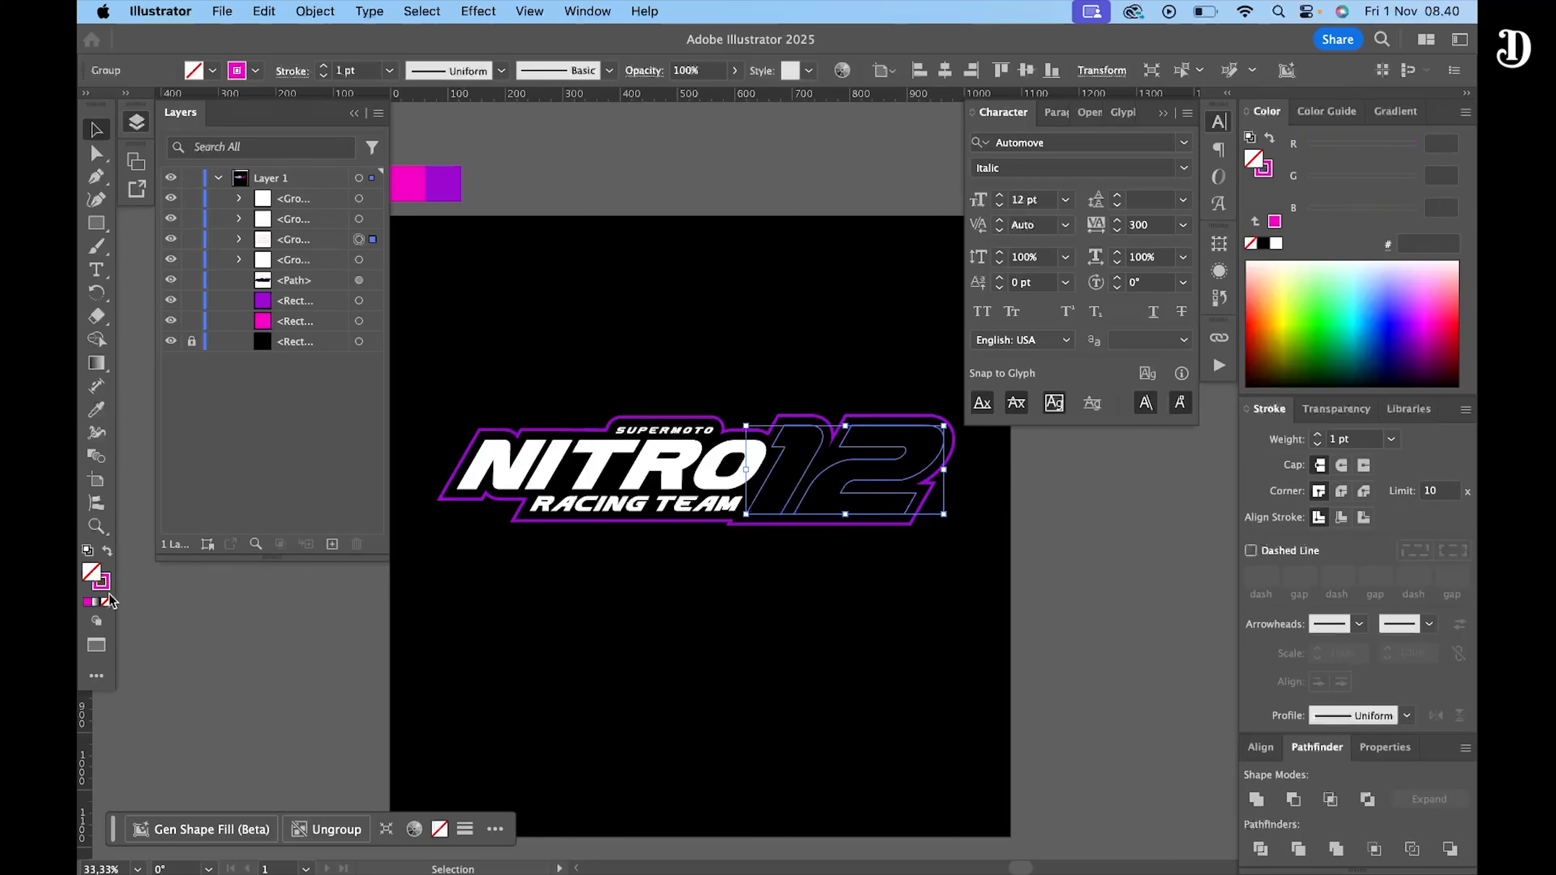
pyautogui.click(1317, 436)
pyautogui.click(1317, 435)
pyautogui.click(1317, 435)
pyautogui.click(1317, 435)
pyautogui.click(860, 182)
# - Draw a slanted line and a narrow wedge with 1 pt strokes across the upper part of the letter R using the Pen tool
pyautogui.hotkey('ctrl', 'a')
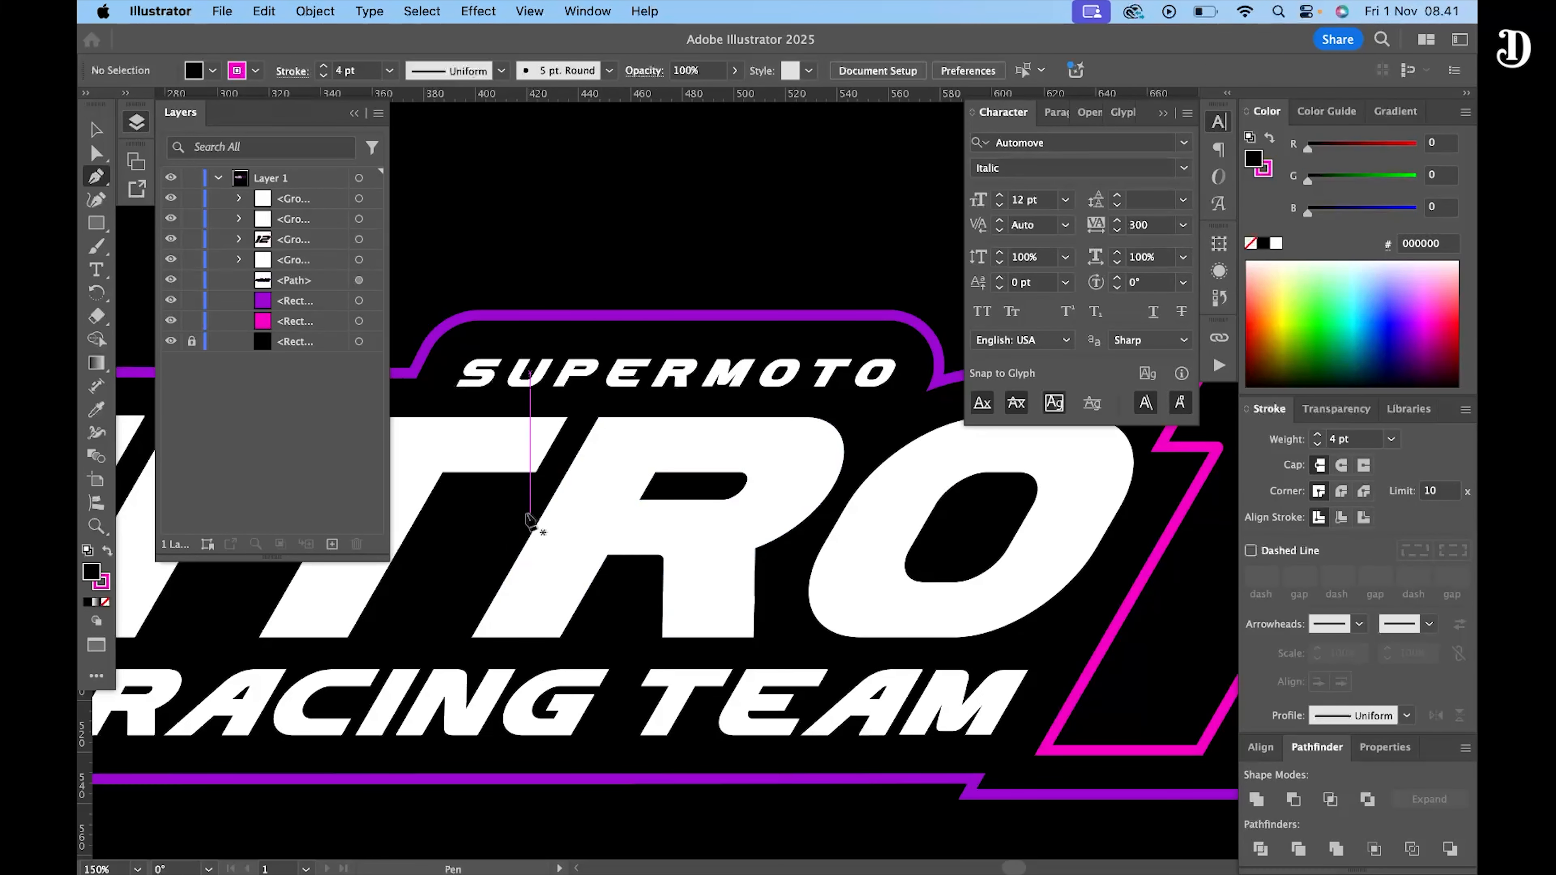
pyautogui.click(521, 514)
pyautogui.click(746, 408)
pyautogui.press('v')
pyautogui.click(1317, 444)
pyautogui.click(1317, 443)
pyautogui.click(1317, 444)
pyautogui.moveTo(604, 475); pyautogui.dragTo(594, 465)
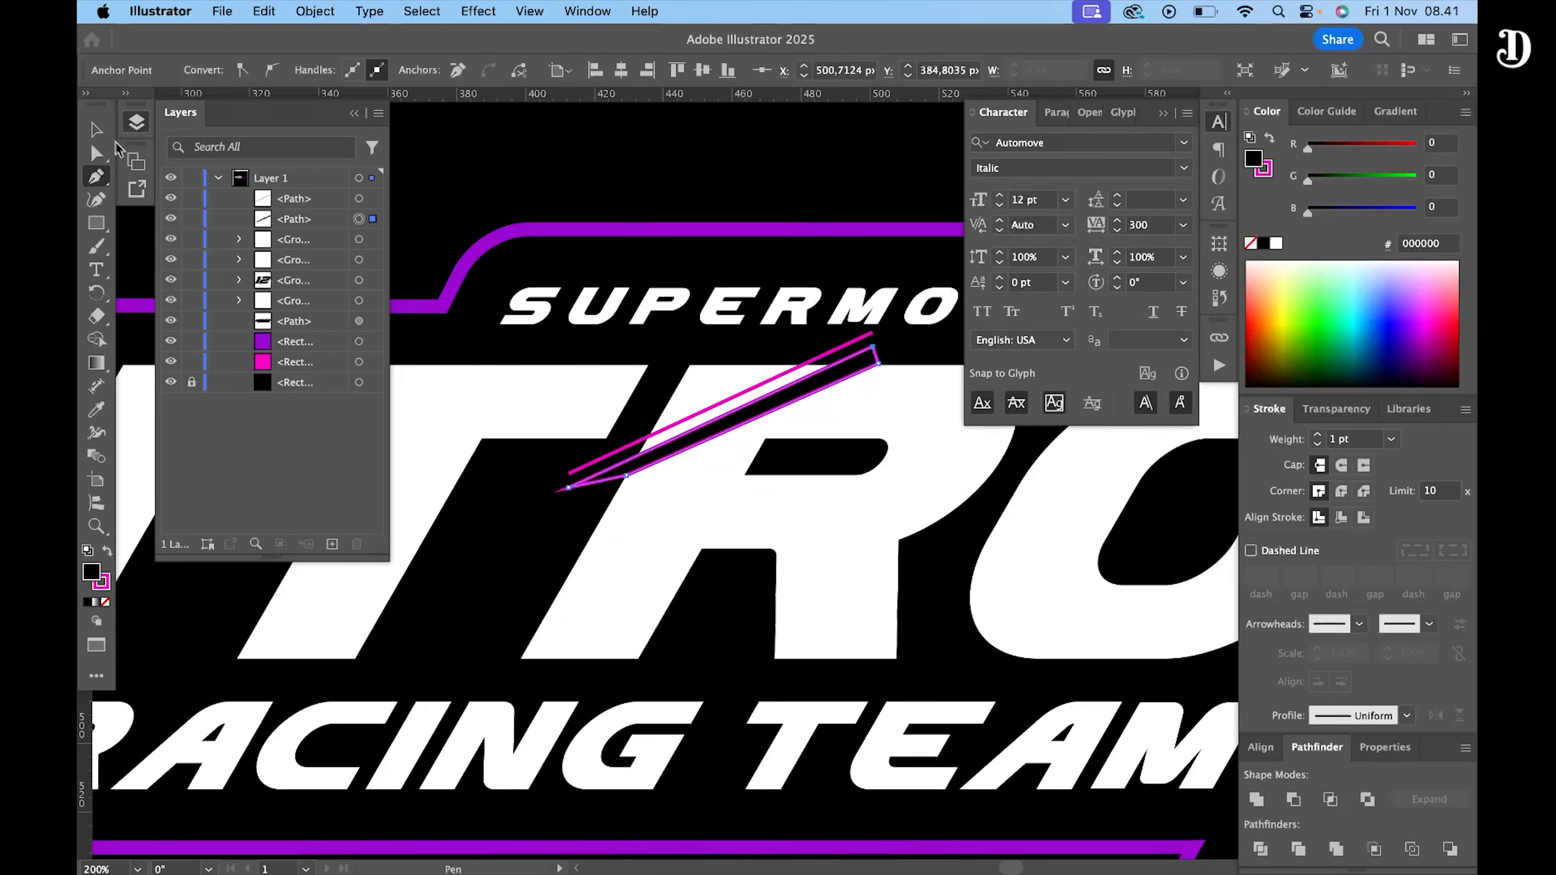
pyautogui.doubleClick(928, 478)
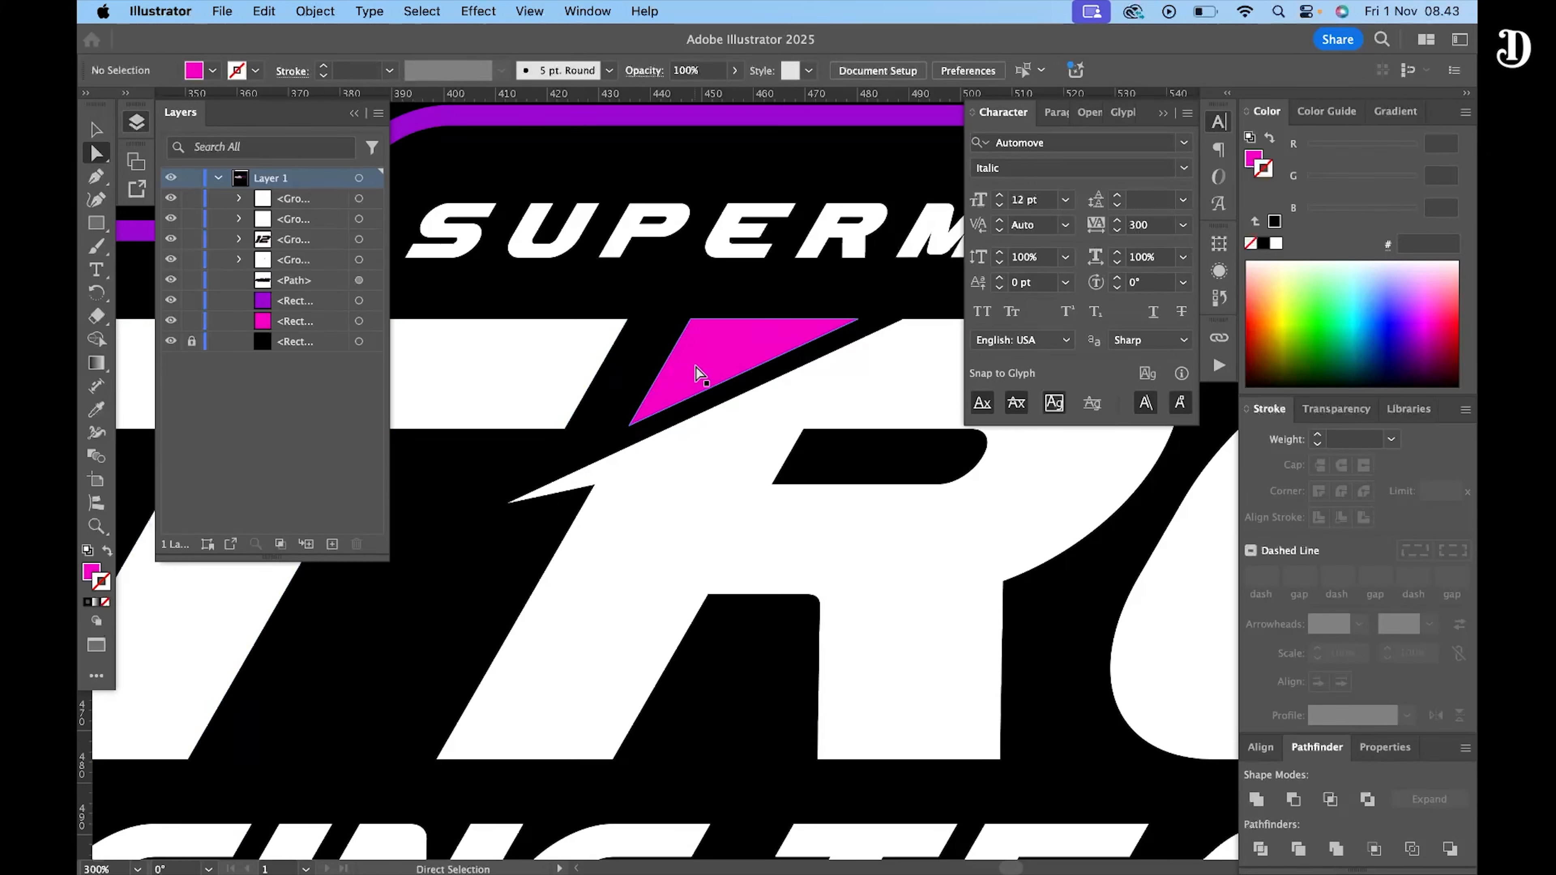
# - Adjust the lower corner point of the pink shard at the top of the letter R
pyautogui.click(643, 406)
pyautogui.scroll(2, 647, 397)
pyautogui.moveTo(633, 423); pyautogui.dragTo(640, 430)
pyautogui.scroll(-5, 644, 368)
pyautogui.click(774, 218)
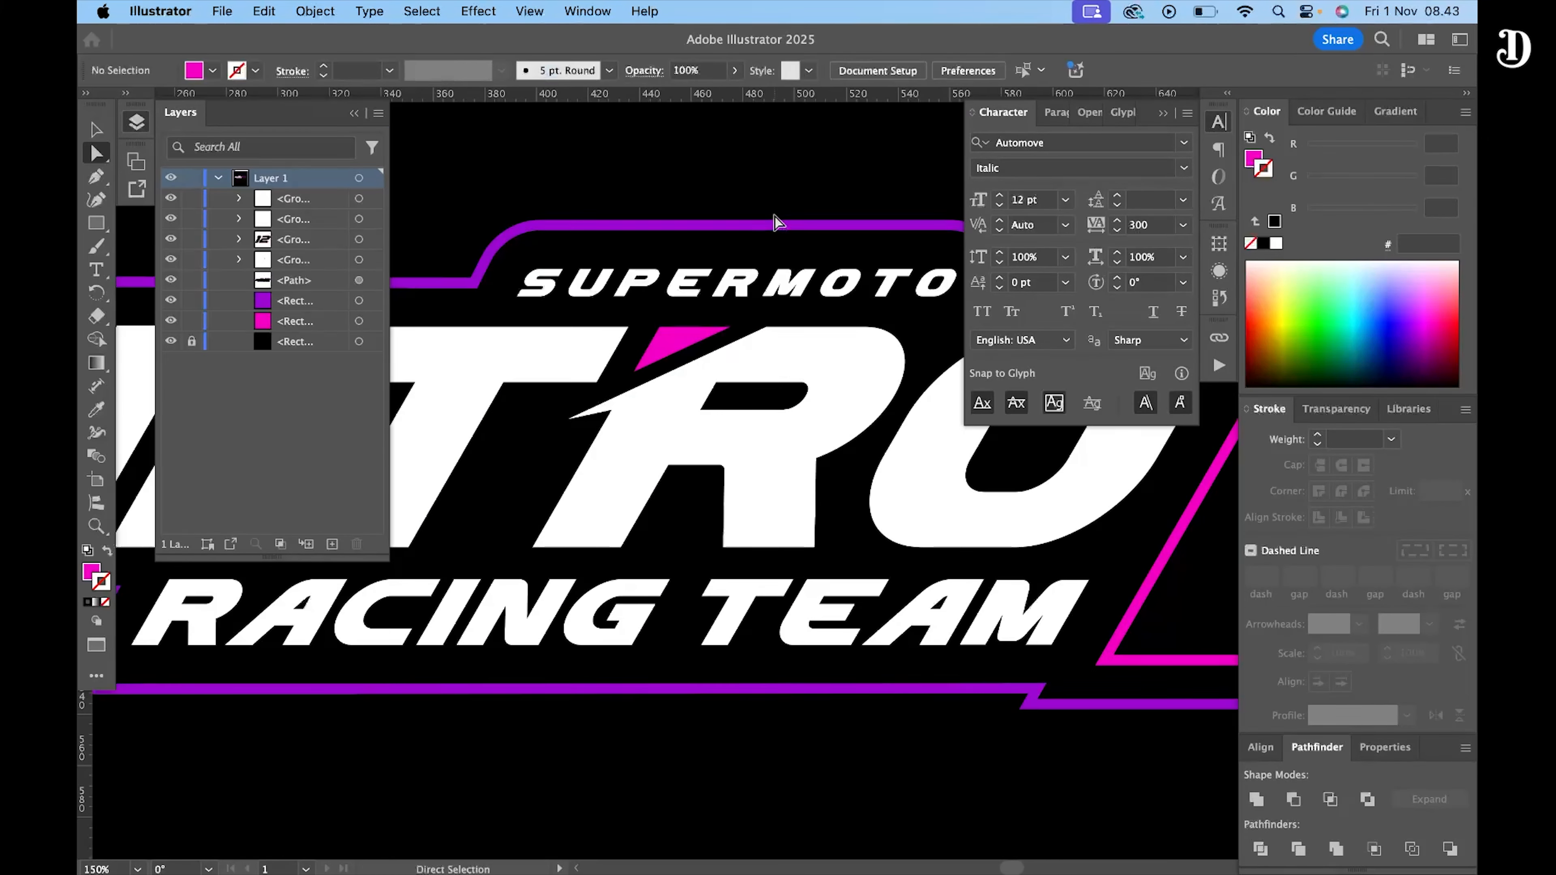
# - Reshape the pointed spike on the left side of the letter R by moving its tip and neighbouring anchor points
pyautogui.press('v')
pyautogui.scroll(-3, 647, 374)
pyautogui.scroll(1, 650, 453)
pyautogui.scroll(5, 638, 396)
pyautogui.press('a')
pyautogui.moveTo(512, 510); pyautogui.dragTo(513, 521)
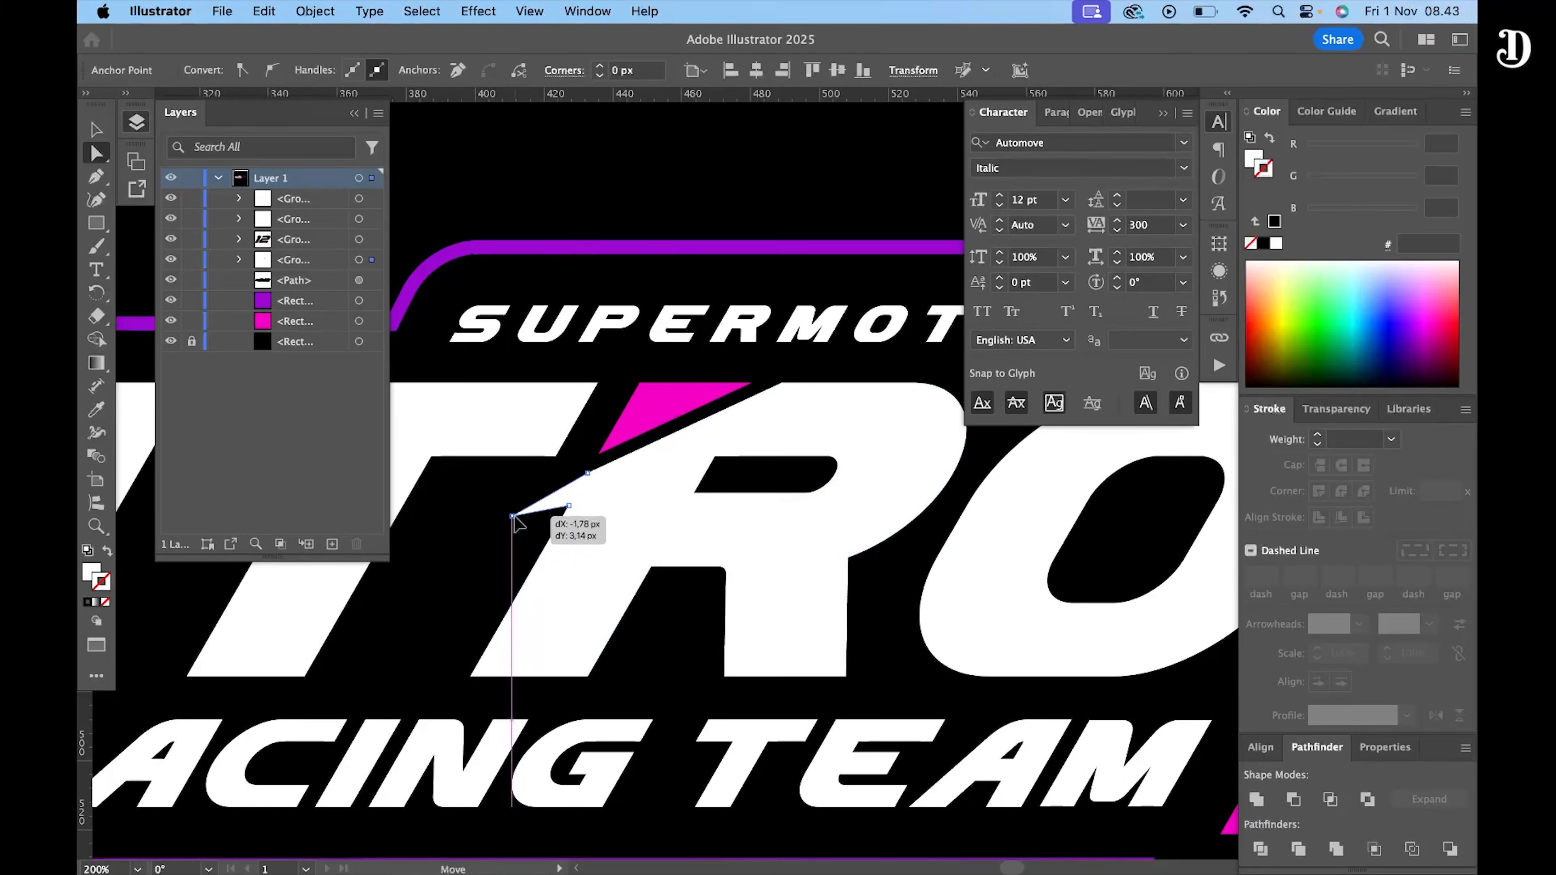
pyautogui.scroll(1, 592, 487)
pyautogui.moveTo(750, 293); pyautogui.dragTo(652, 330)
pyautogui.moveTo(468, 580); pyautogui.dragTo(554, 583)
pyautogui.moveTo(461, 582); pyautogui.dragTo(575, 570)
pyautogui.scroll(5, 544, 562)
pyautogui.scroll(-7, 566, 560)
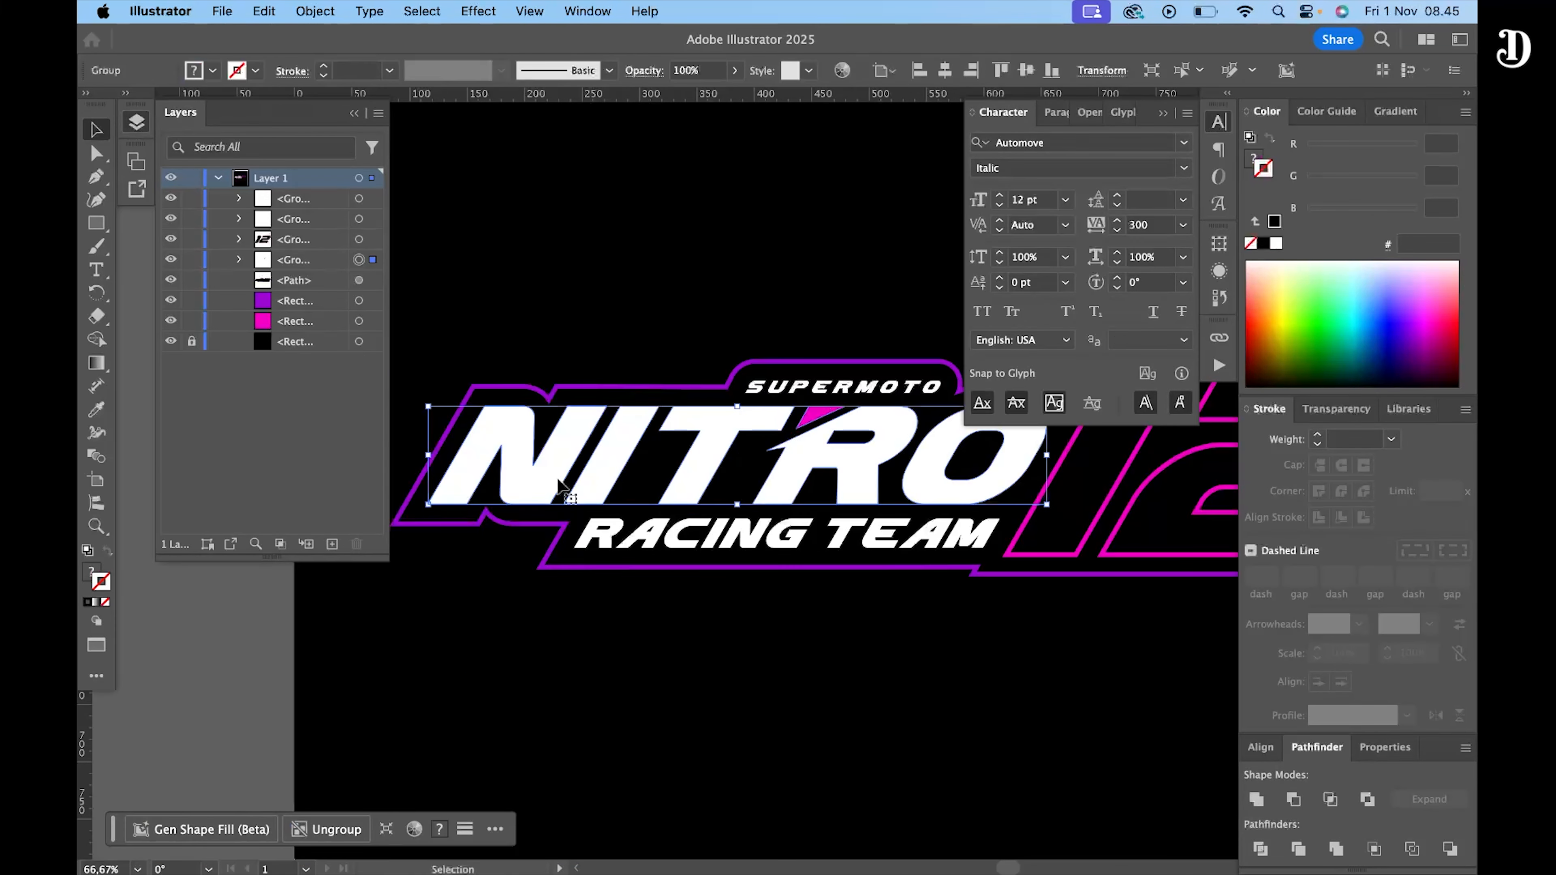
# - Copy the white NITRO letters out of their group, without the pink shard, and paste the copy in place
pyautogui.moveTo(625, 477); pyautogui.dragTo(880, 524)
pyautogui.press('super+z')
pyautogui.doubleClick(864, 458)
pyautogui.moveTo(827, 410); pyautogui.dragTo(787, 386)
pyautogui.click(465, 469)
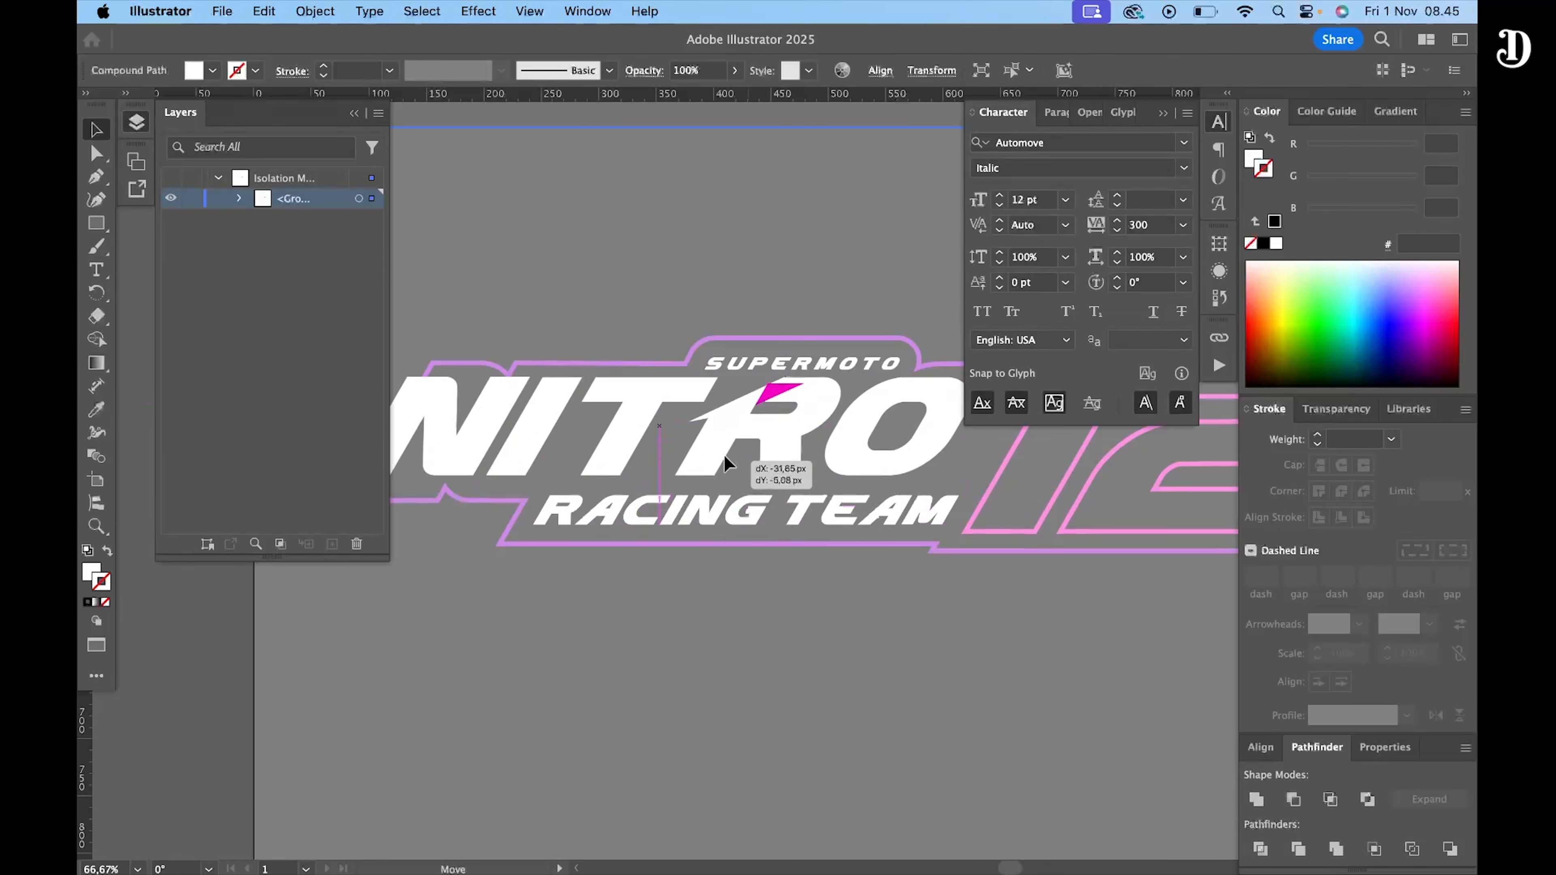
pyautogui.rightClick(651, 442)
pyautogui.click(679, 306)
pyautogui.press('Escape')
pyautogui.rightClick(650, 441)
pyautogui.moveTo(695, 374)
pyautogui.click(897, 420)
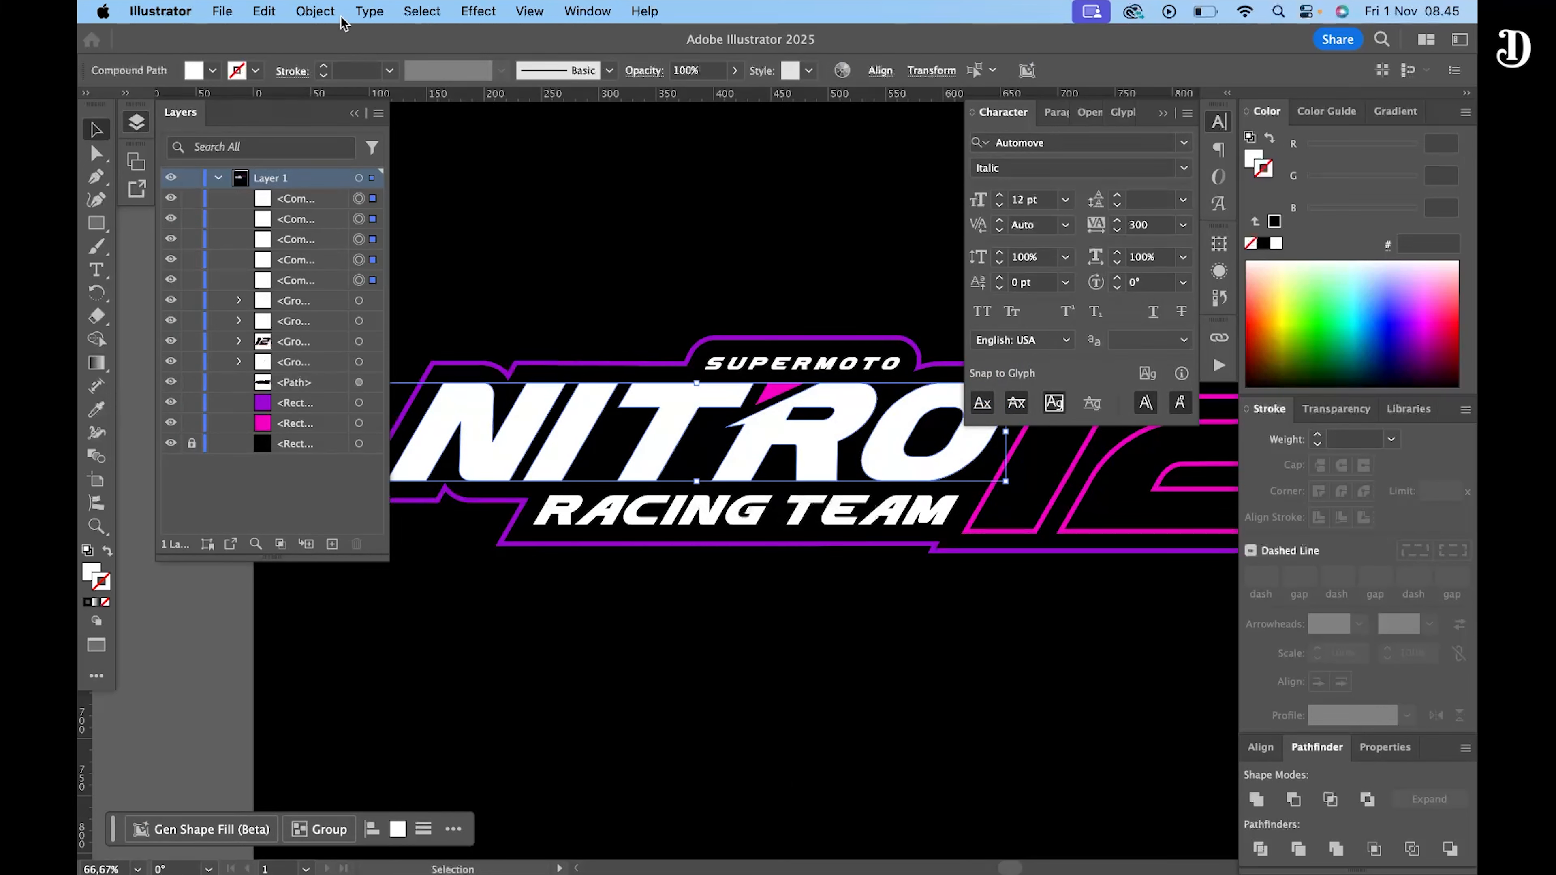
# - Group the five pasted NITRO letters
pyautogui.rightClick(666, 435)
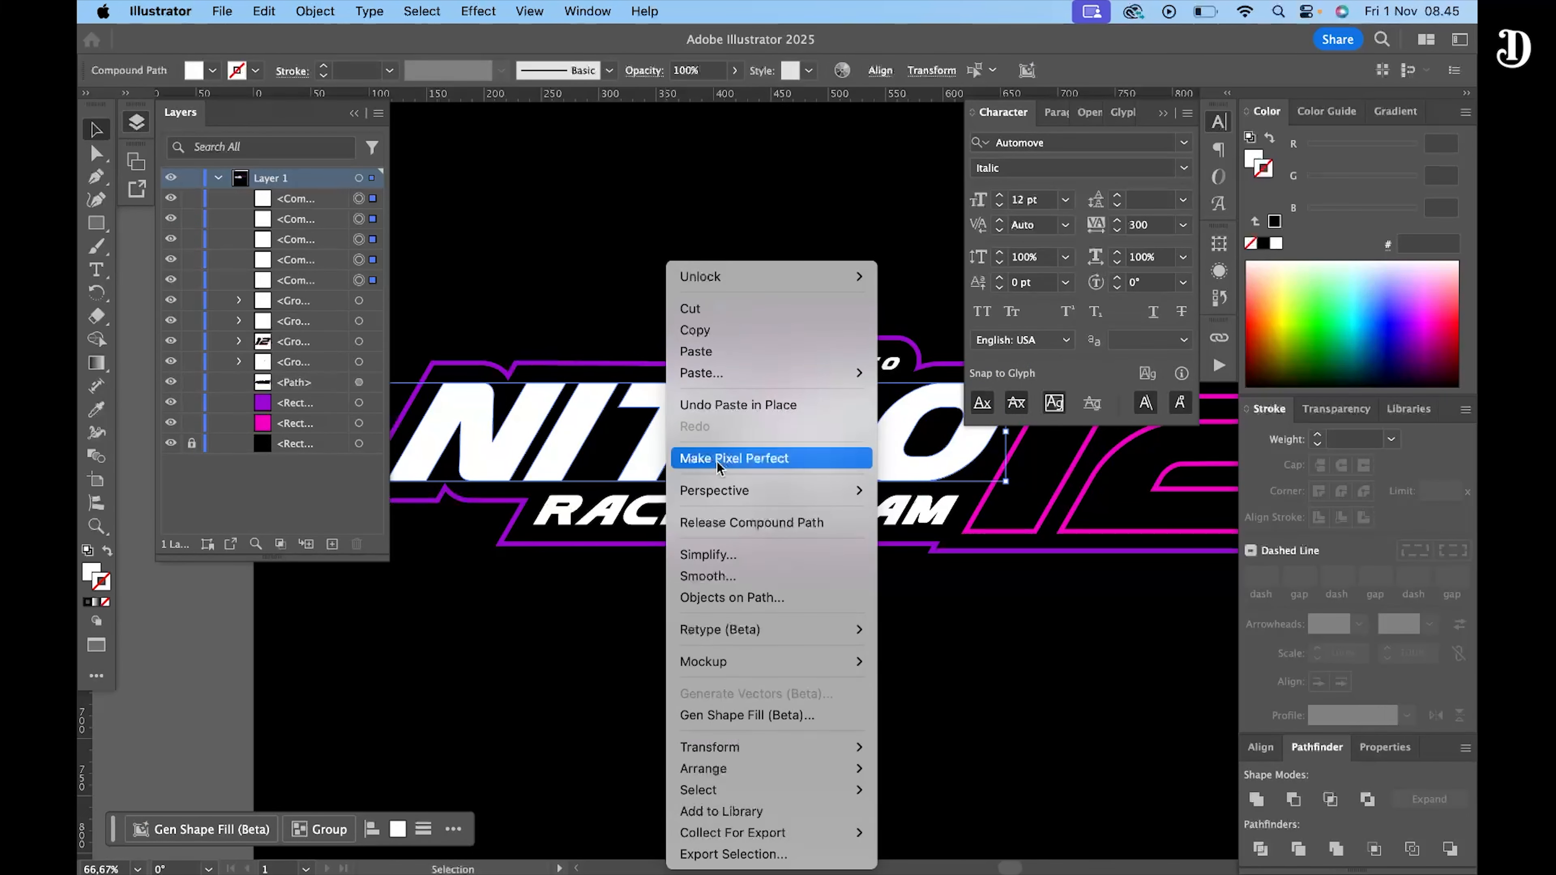
pyautogui.click(582, 406)
pyautogui.press('super+g')
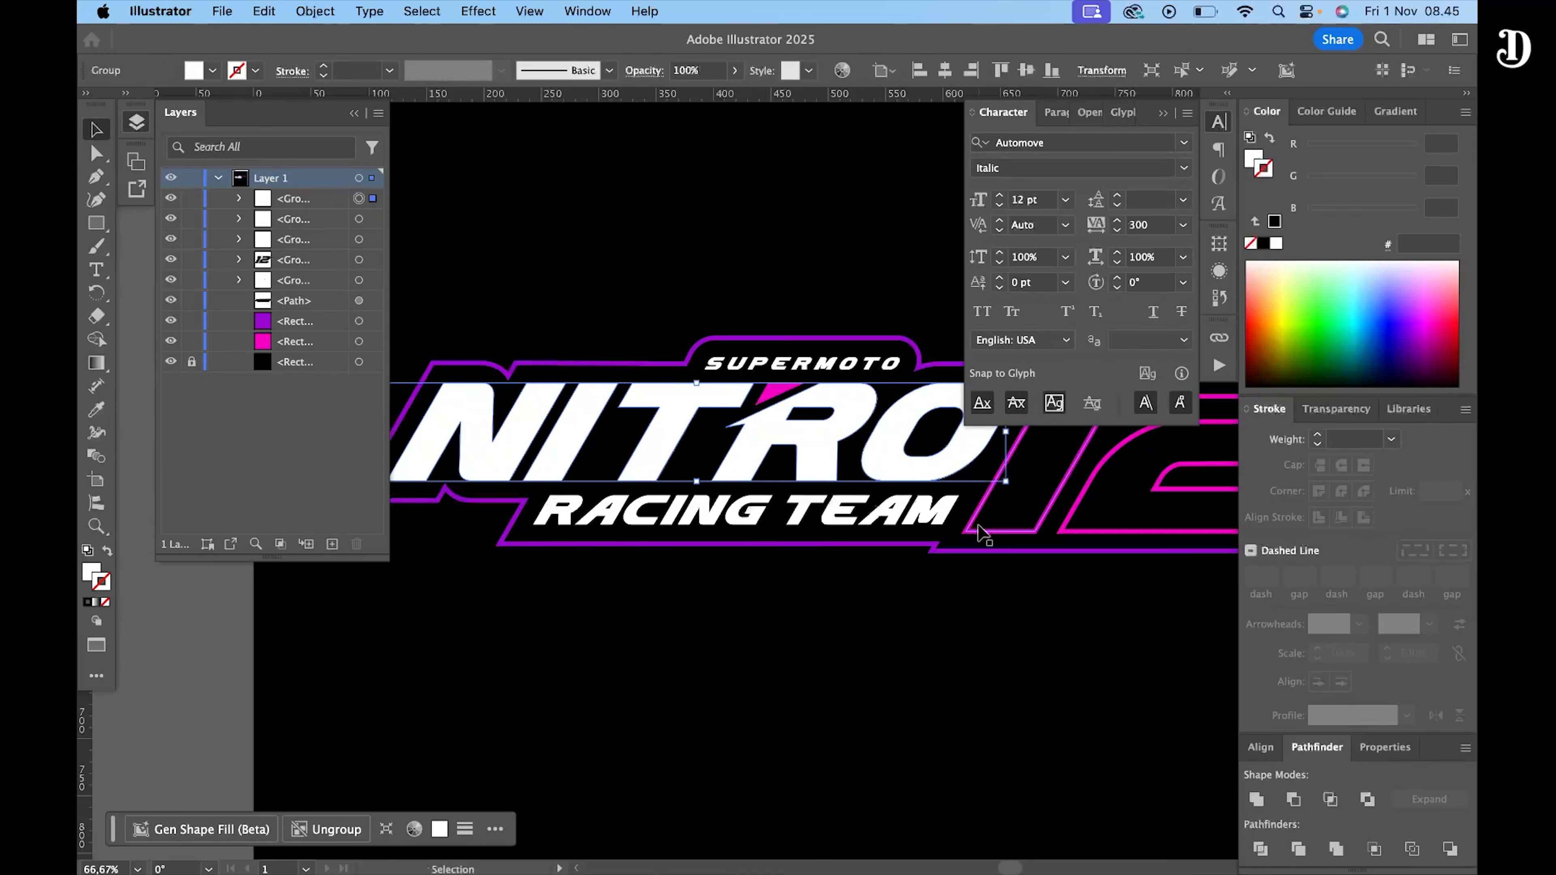
pyautogui.click(657, 196)
# - Fill the copied NITRO group with a vertical white-to-black linear gradient at 90°, white at the base of the letters
pyautogui.click(664, 442)
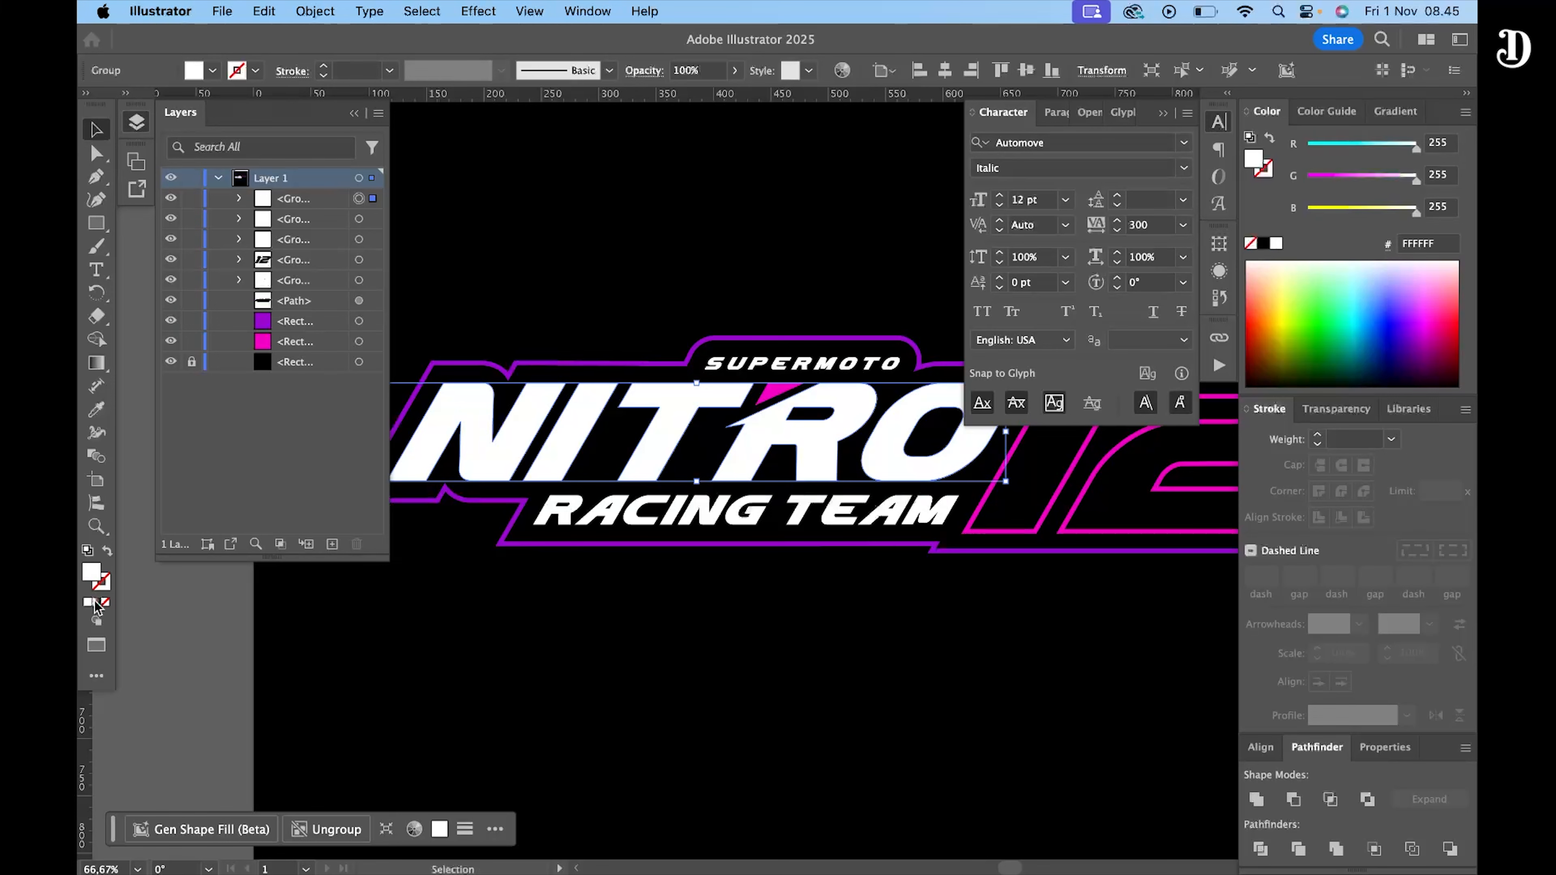
pyautogui.click(95, 604)
pyautogui.click(97, 363)
pyautogui.moveTo(751, 399); pyautogui.dragTo(752, 493)
pyautogui.moveTo(731, 502); pyautogui.dragTo(734, 411)
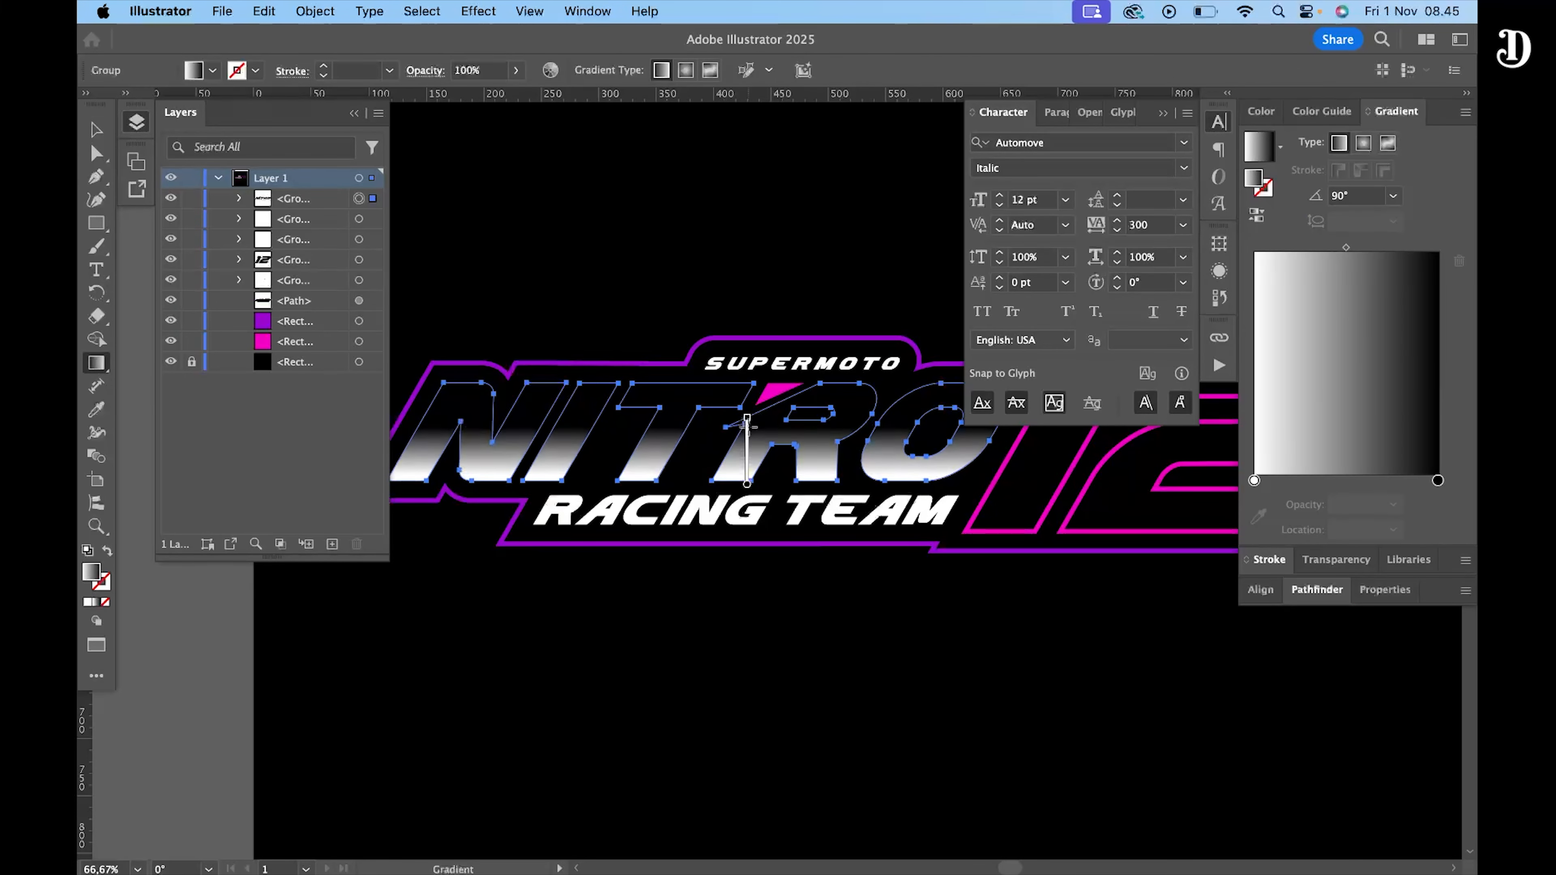
pyautogui.press('v')
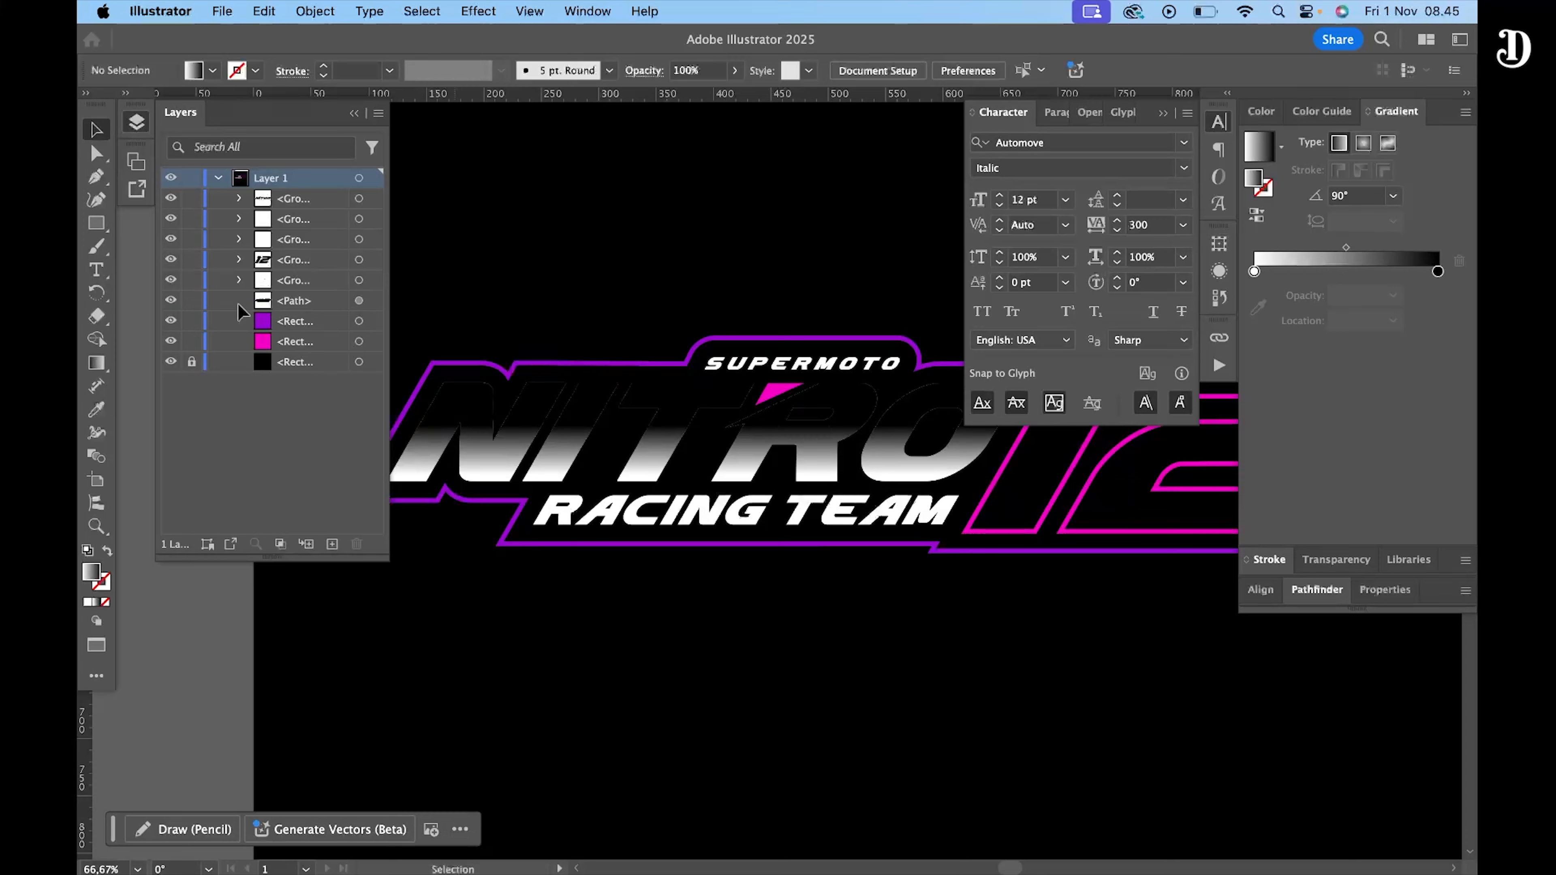
# - Offset the paths of the gradient NITRO group by -3 px with miter joins and a miter limit of 4
pyautogui.click(315, 11)
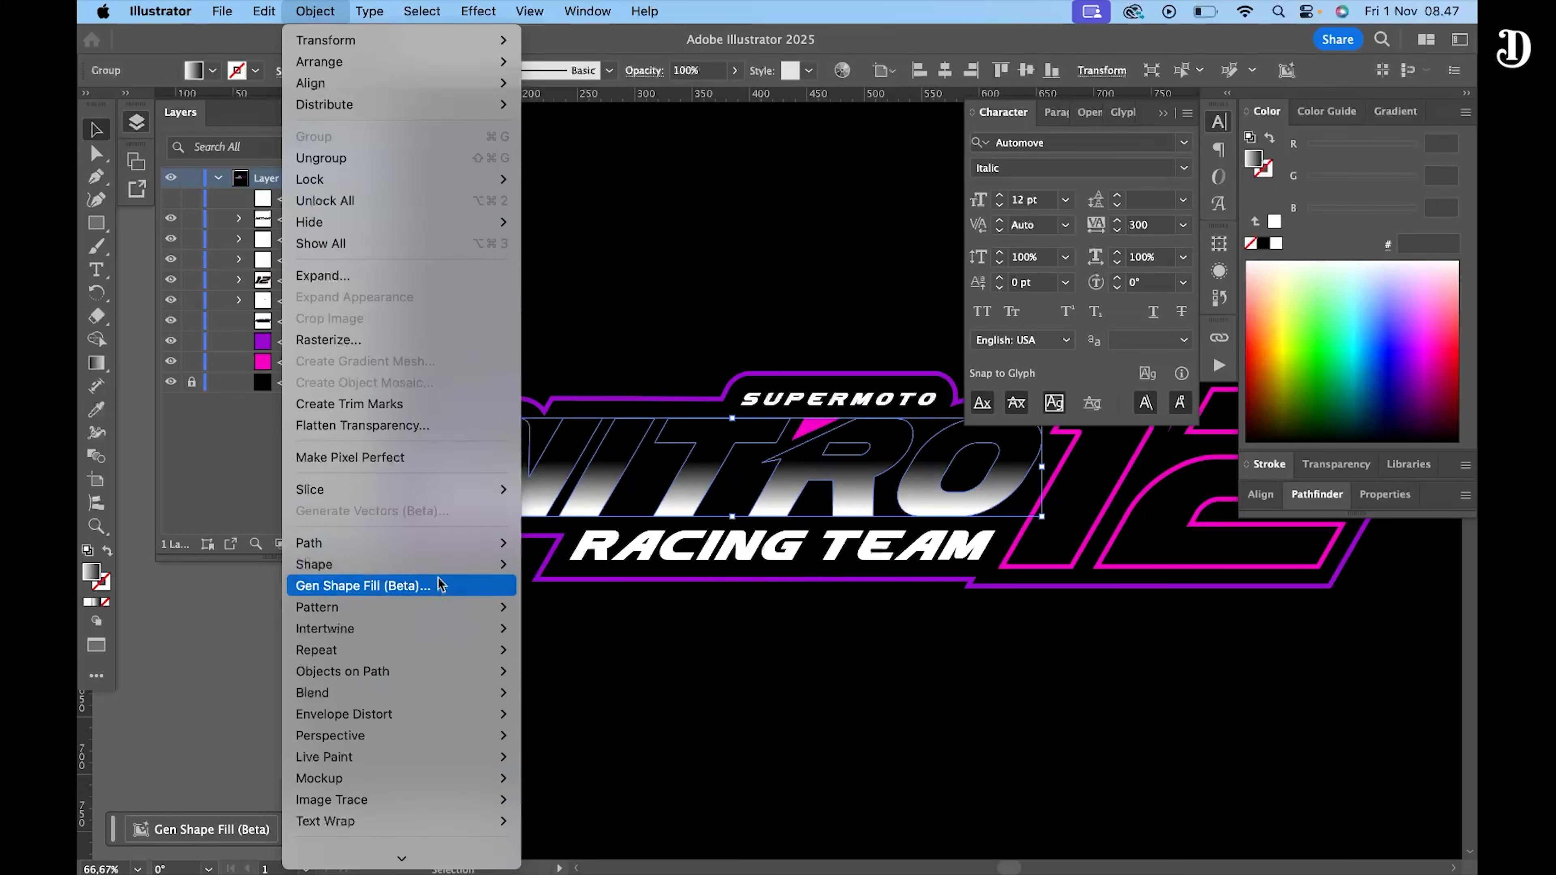
pyautogui.moveTo(484, 543)
pyautogui.click(569, 618)
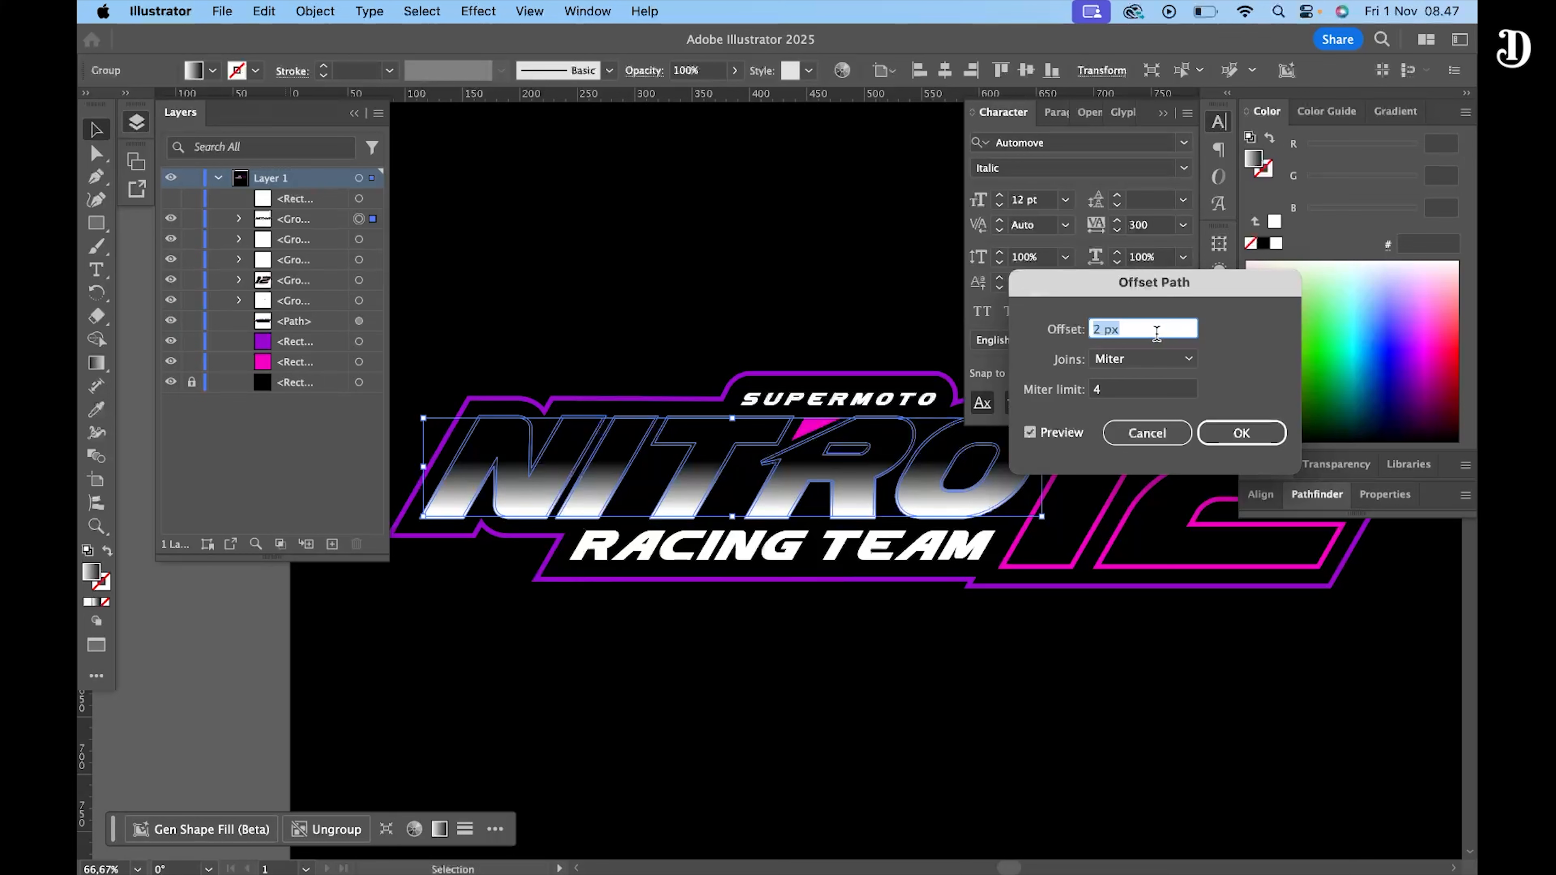
pyautogui.press('Down')
pyautogui.press('Down')
pyautogui.press('Down')
pyautogui.press('Down')
pyautogui.press('Down')
pyautogui.press('Down')
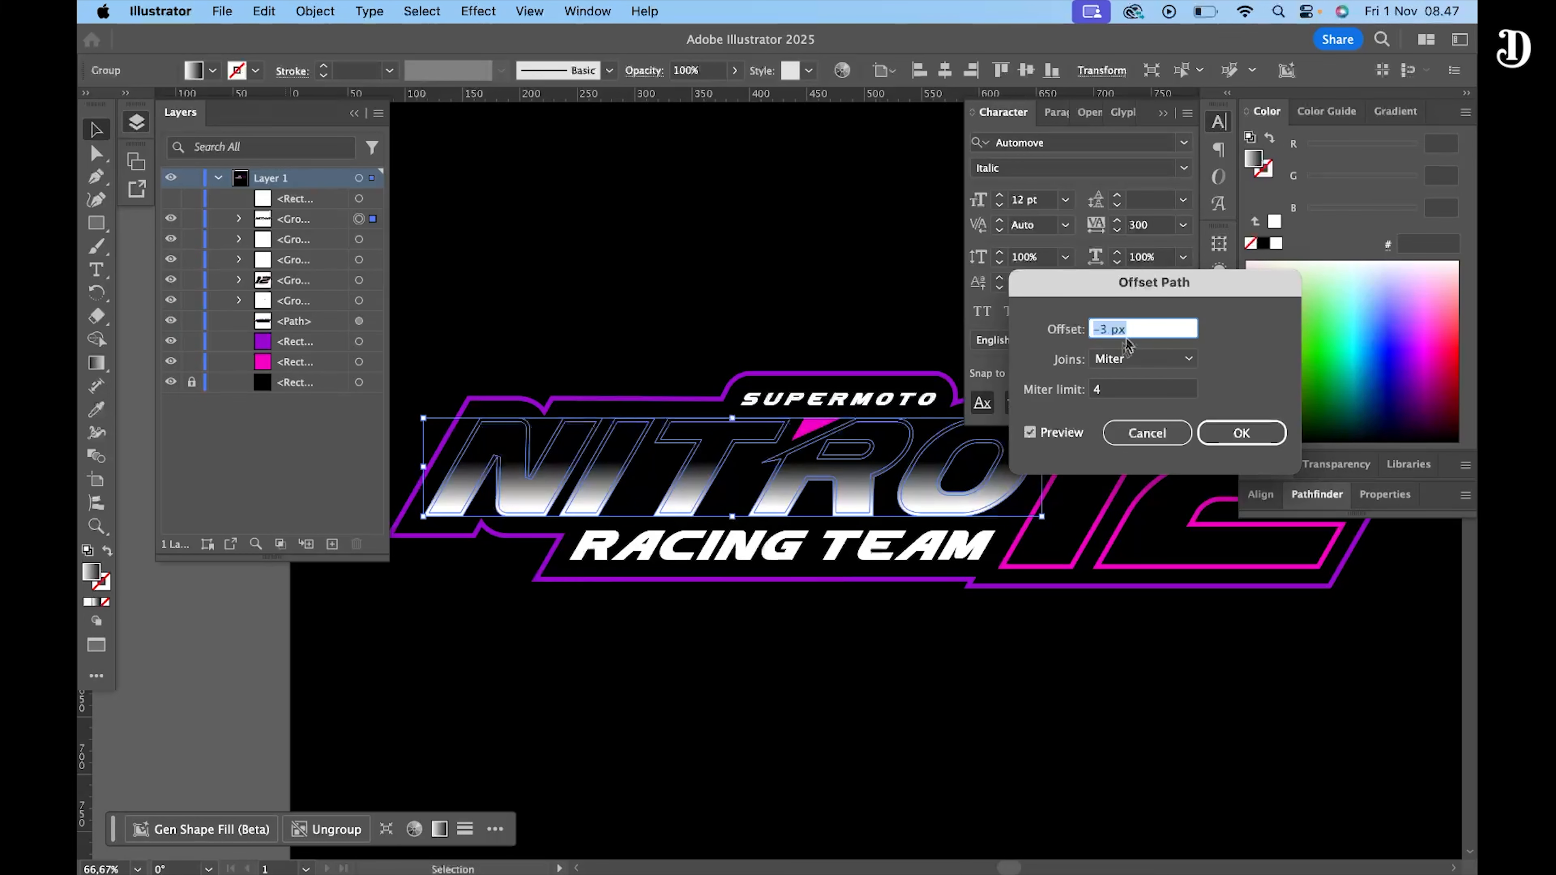
pyautogui.click(1241, 433)
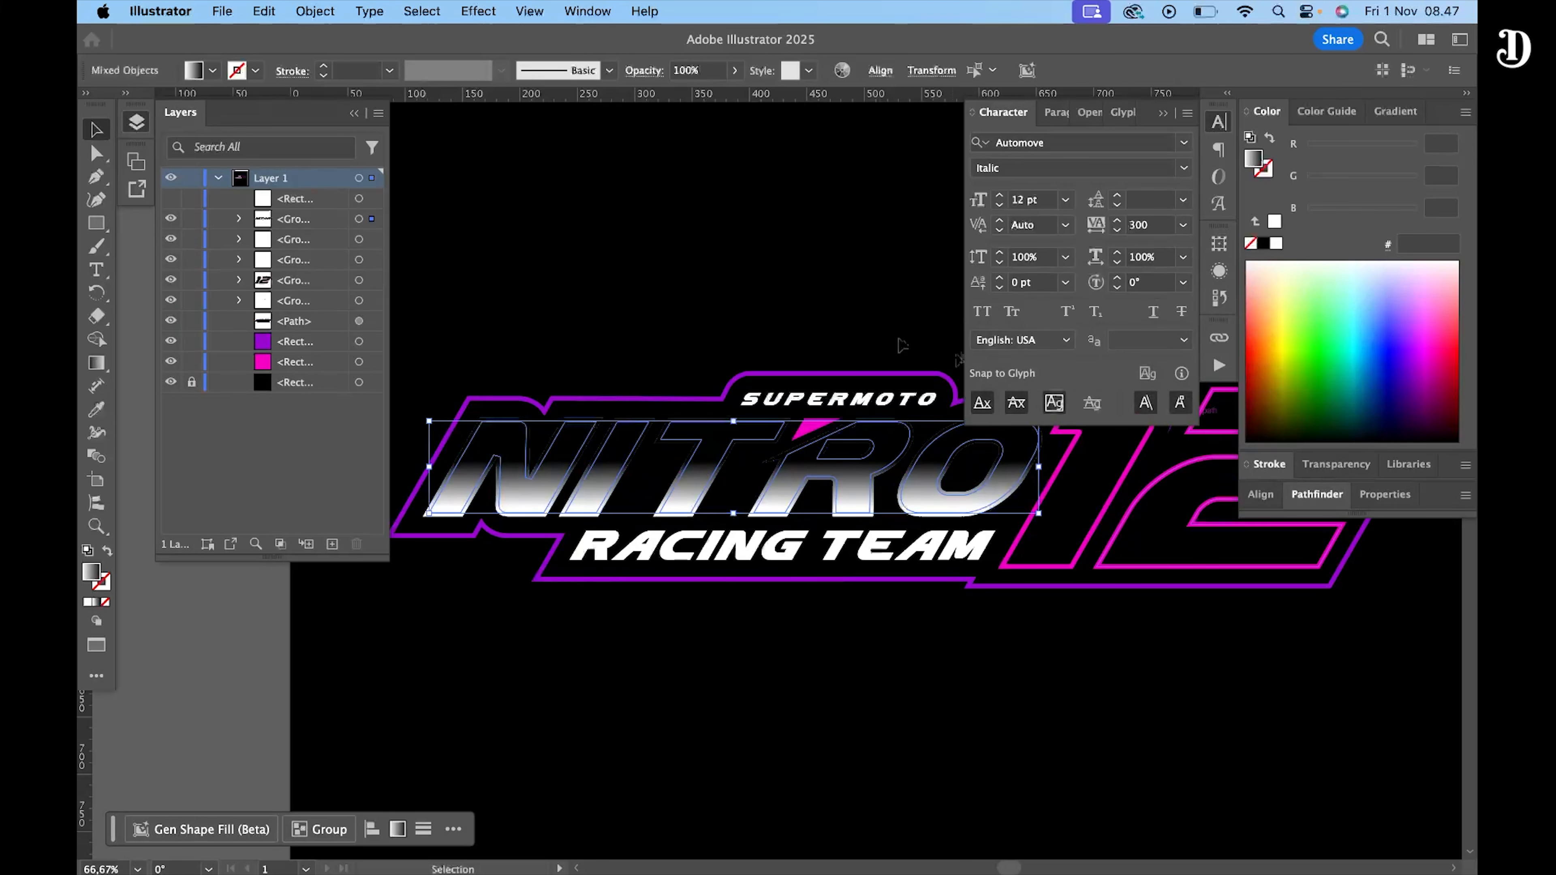
# - Replace the full-size gradient NITRO group with its inset letters, cutting them out and pasting them in place
pyautogui.rightClick(529, 484)
pyautogui.click(555, 525)
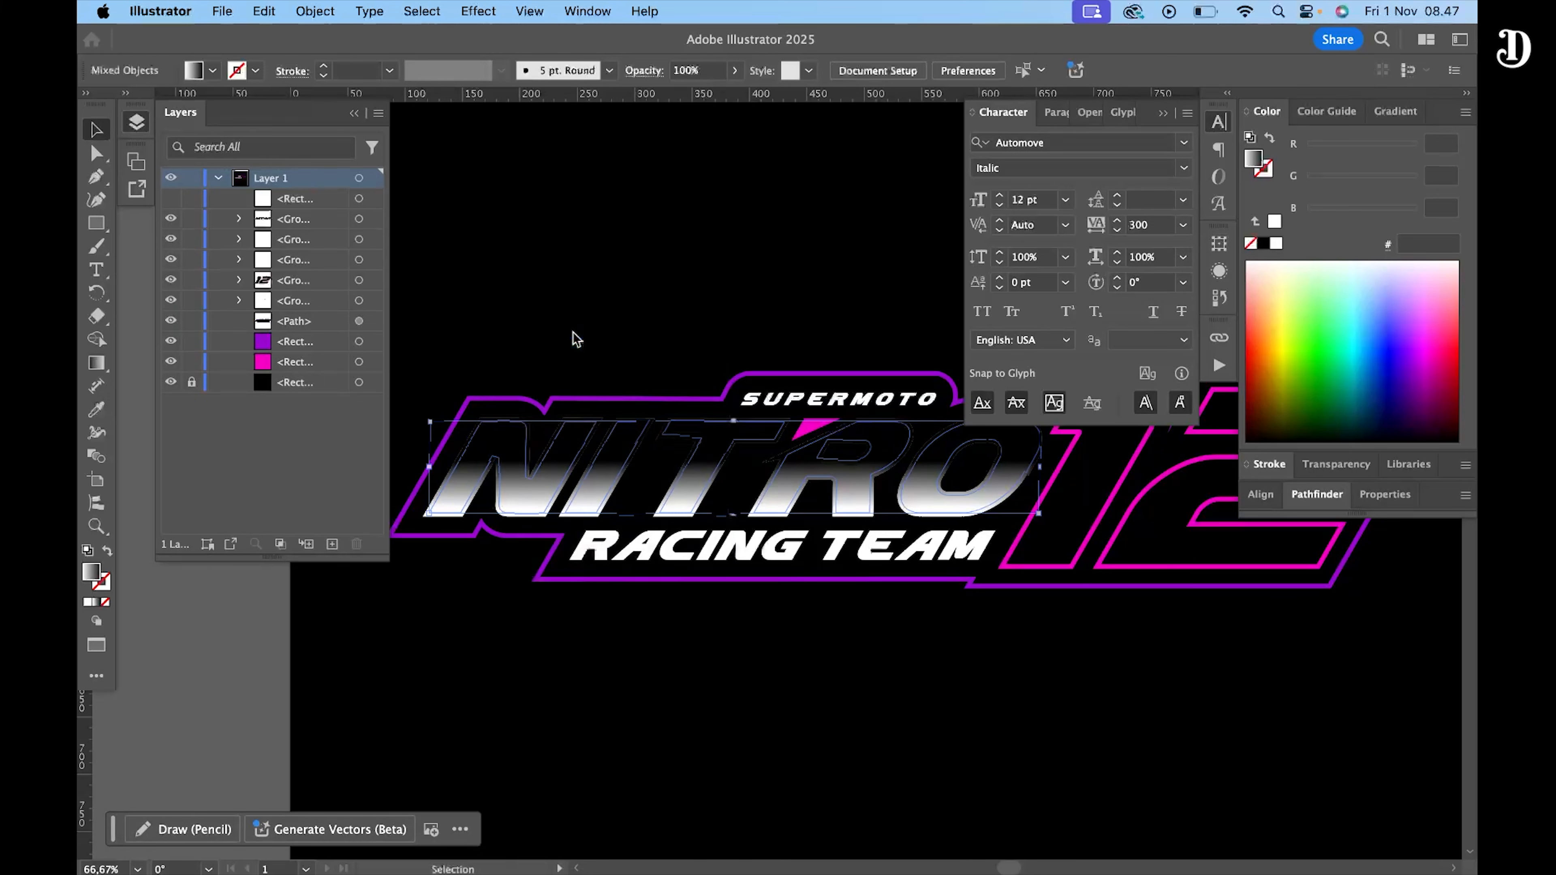
pyautogui.rightClick(527, 457)
pyautogui.moveTo(573, 456)
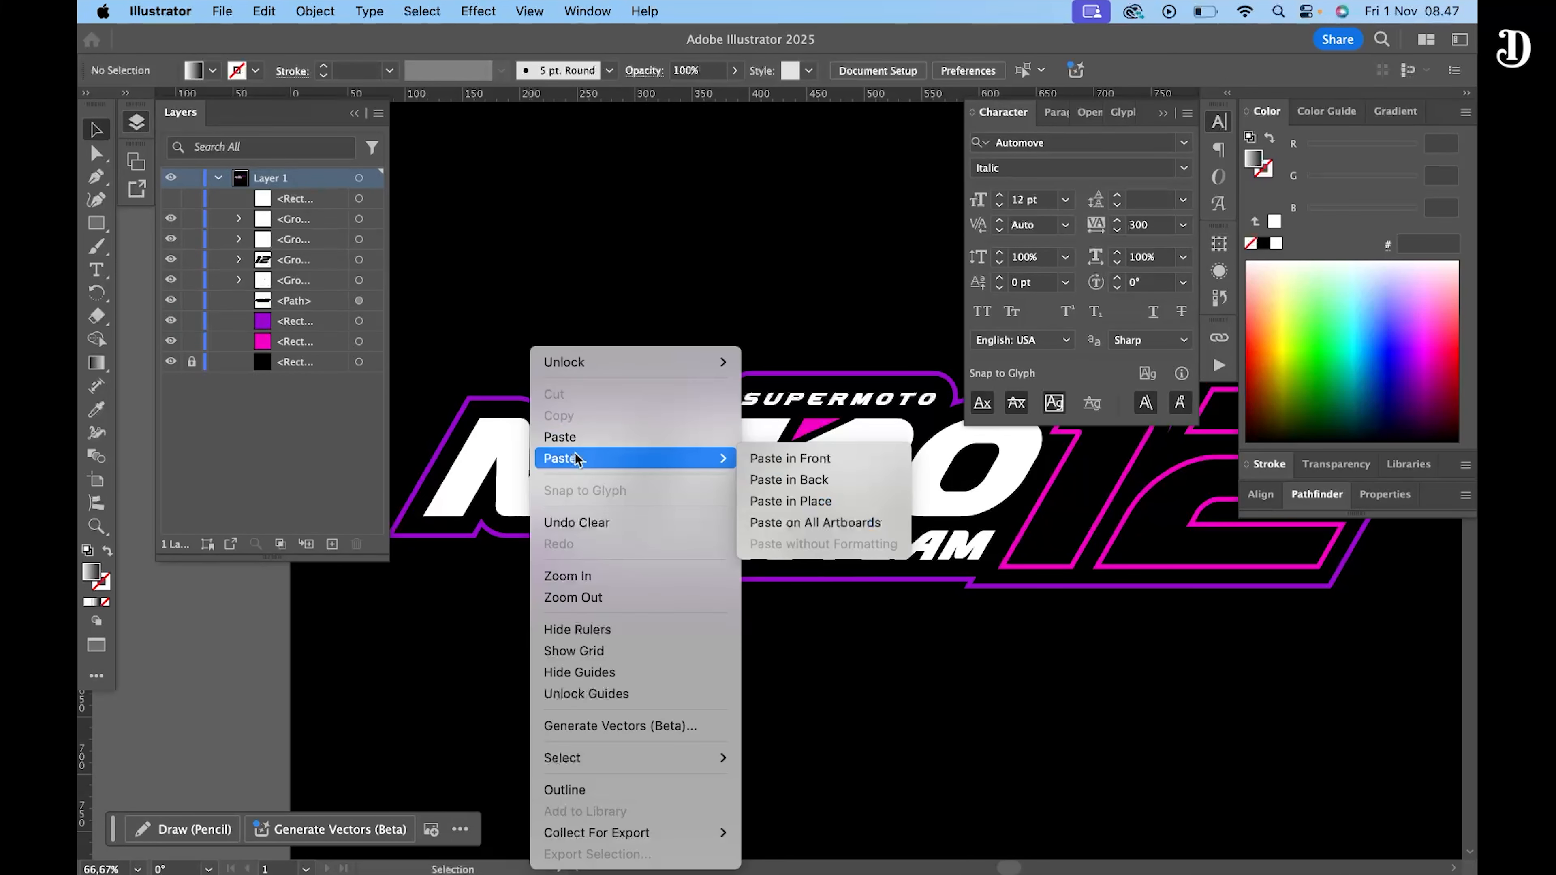
pyautogui.click(809, 497)
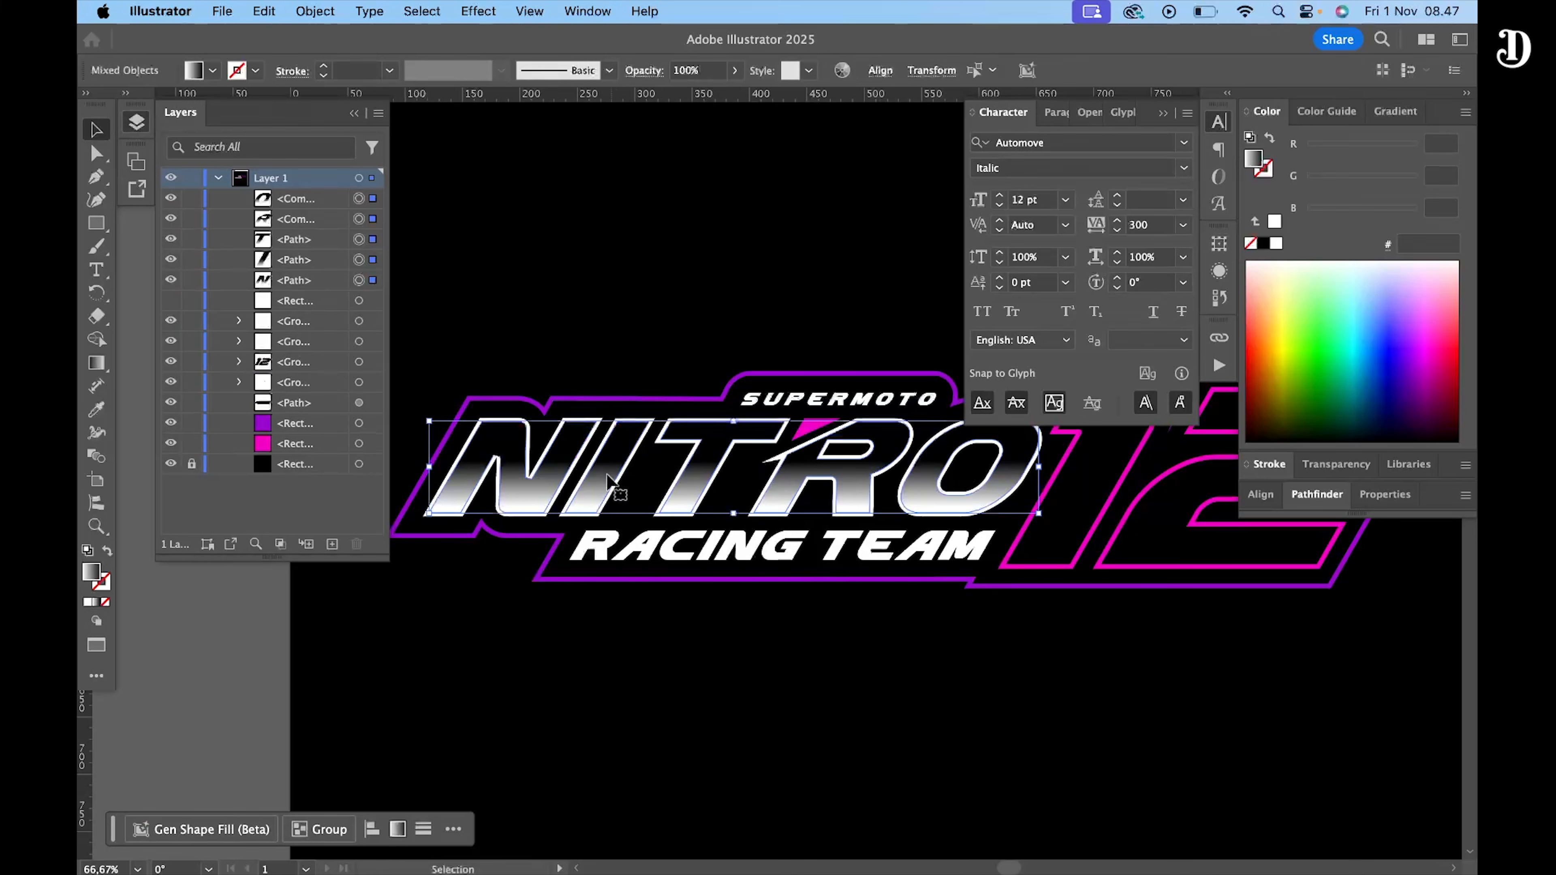
# - Group the pasted inset gradient letters
pyautogui.rightClick(610, 481)
pyautogui.click(567, 466)
pyautogui.press('super+g')
pyautogui.click(511, 255)
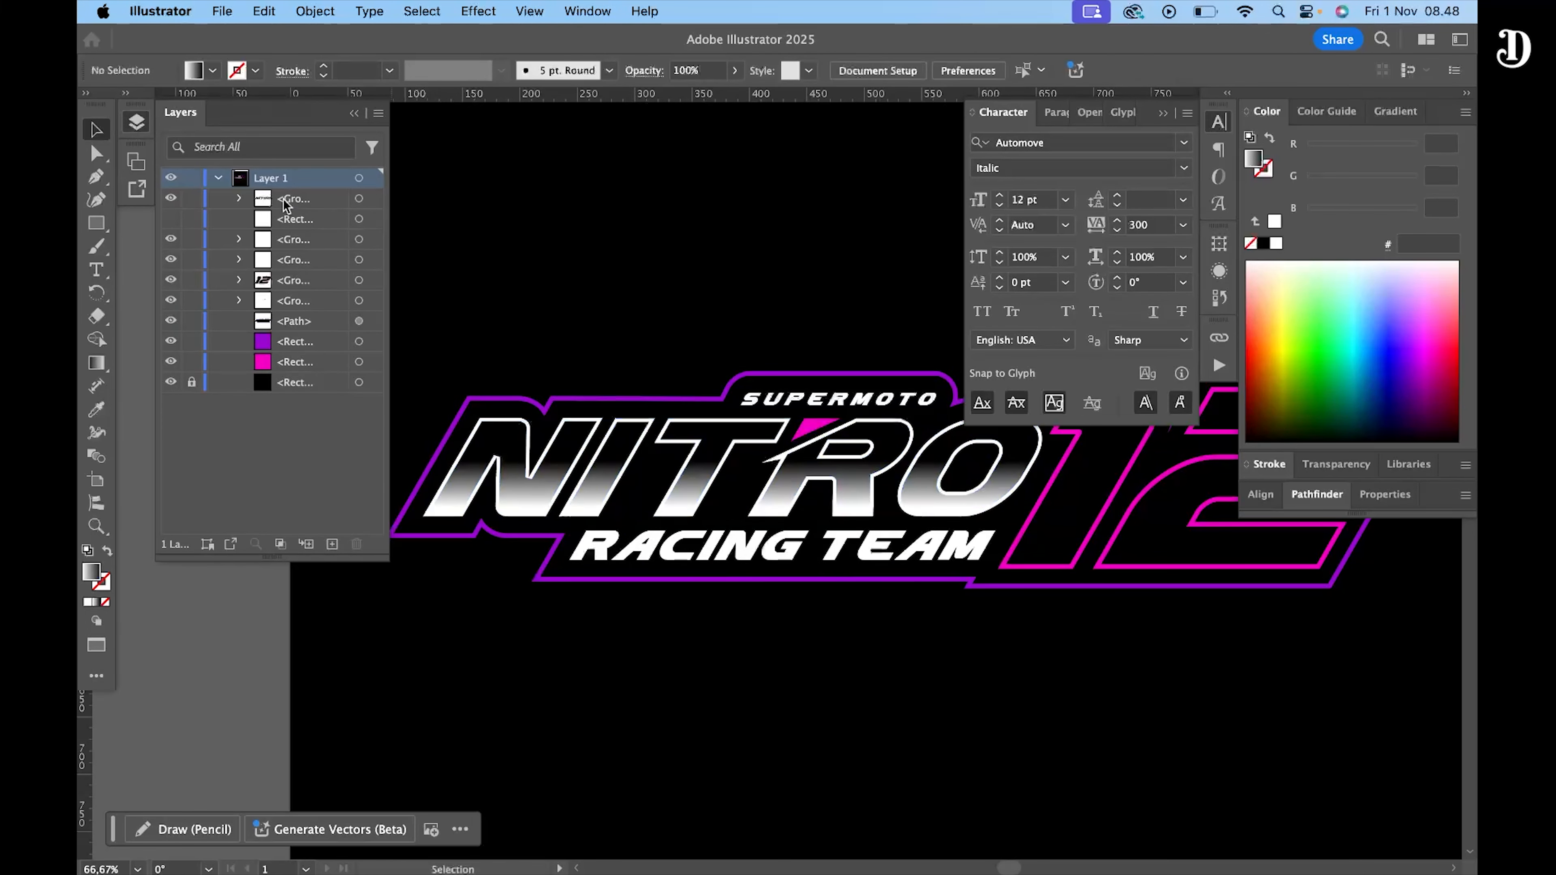
# - Paste the cut inset gradient letters in place as a group and show the hidden white rectangle over their upper half
pyautogui.click(289, 200)
pyautogui.click(171, 219)
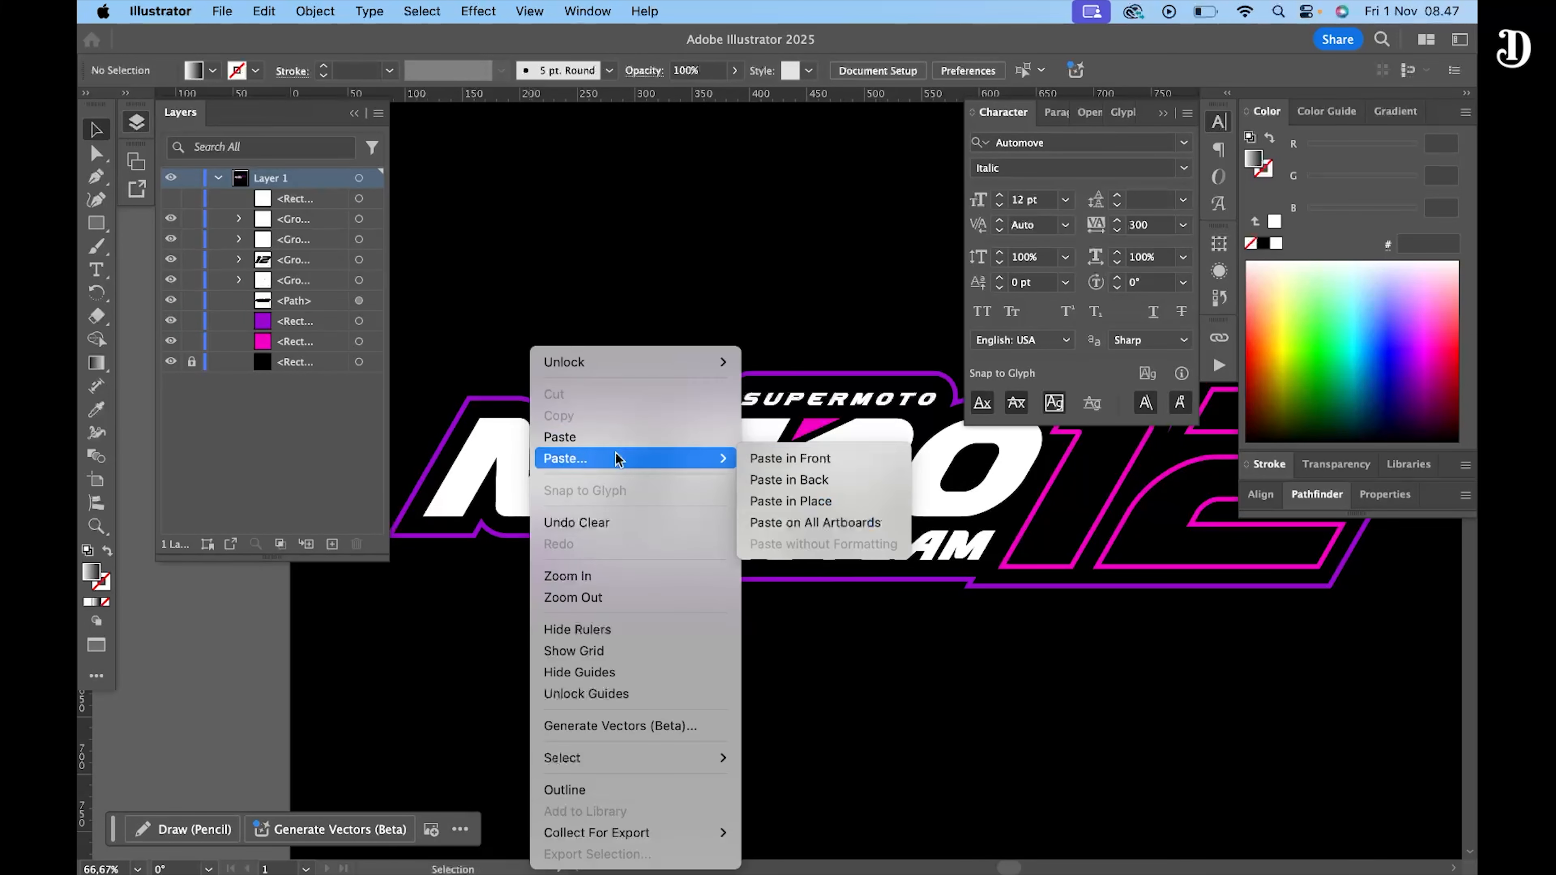
pyautogui.click(799, 497)
pyautogui.rightClick(557, 469)
pyautogui.click(558, 469)
pyautogui.press('super+g')
pyautogui.click(512, 254)
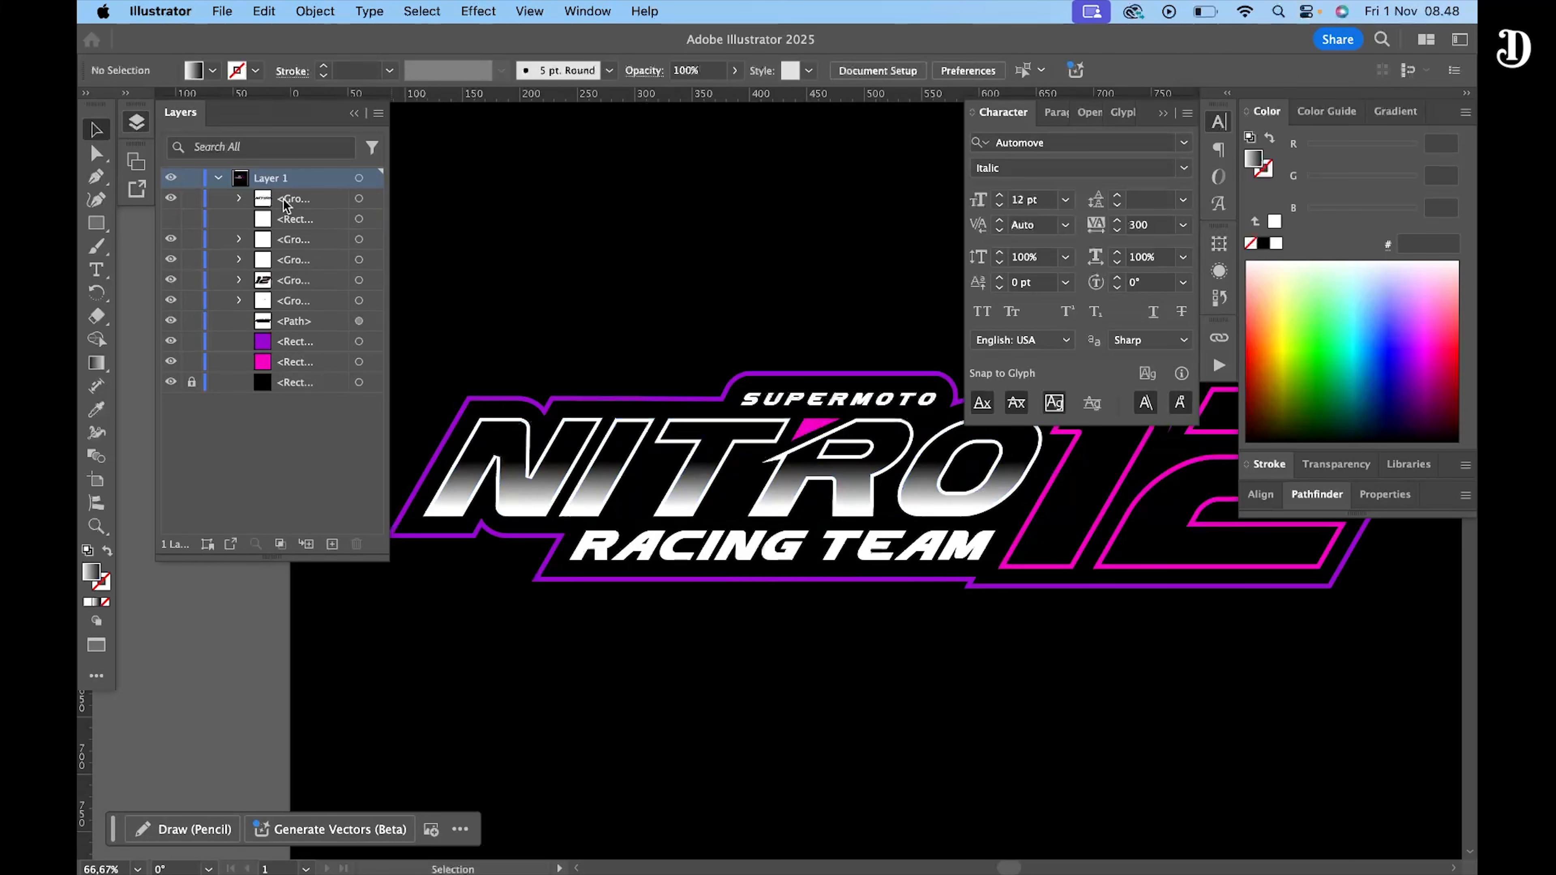
pyautogui.click(288, 199)
pyautogui.click(169, 220)
# - Cut the upper half off the inset gradient letters together with the white rectangle using Shape Builder
pyautogui.click(571, 399)
pyautogui.keyDown('shift'); pyautogui.click(610, 460); pyautogui.keyUp('shift')
pyautogui.hotkey('shift', 'm')
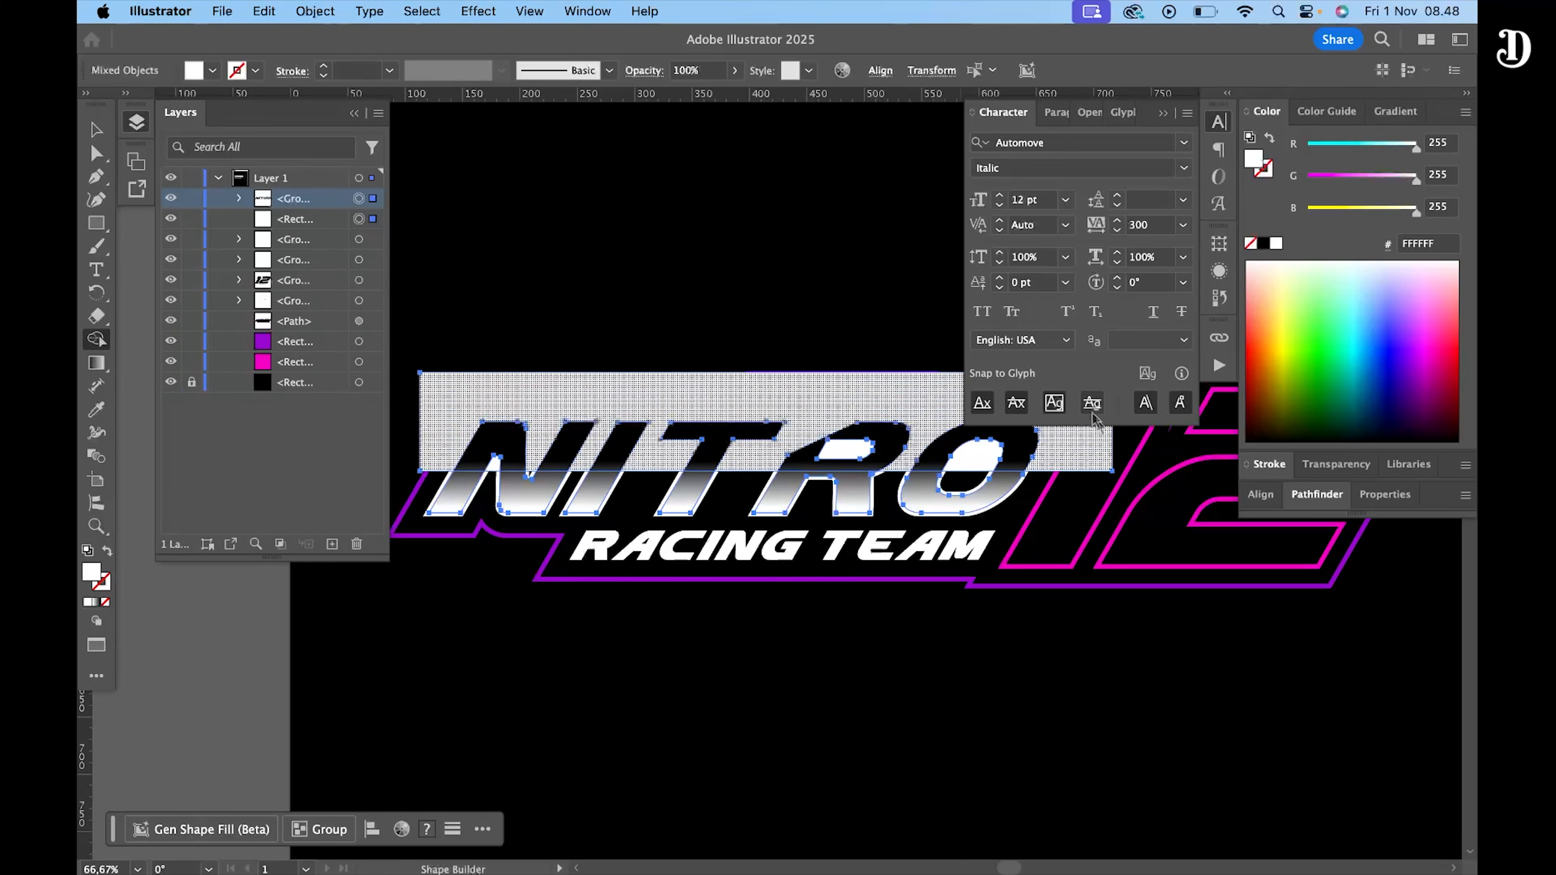
pyautogui.moveTo(1066, 463); pyautogui.dragTo(454, 458)
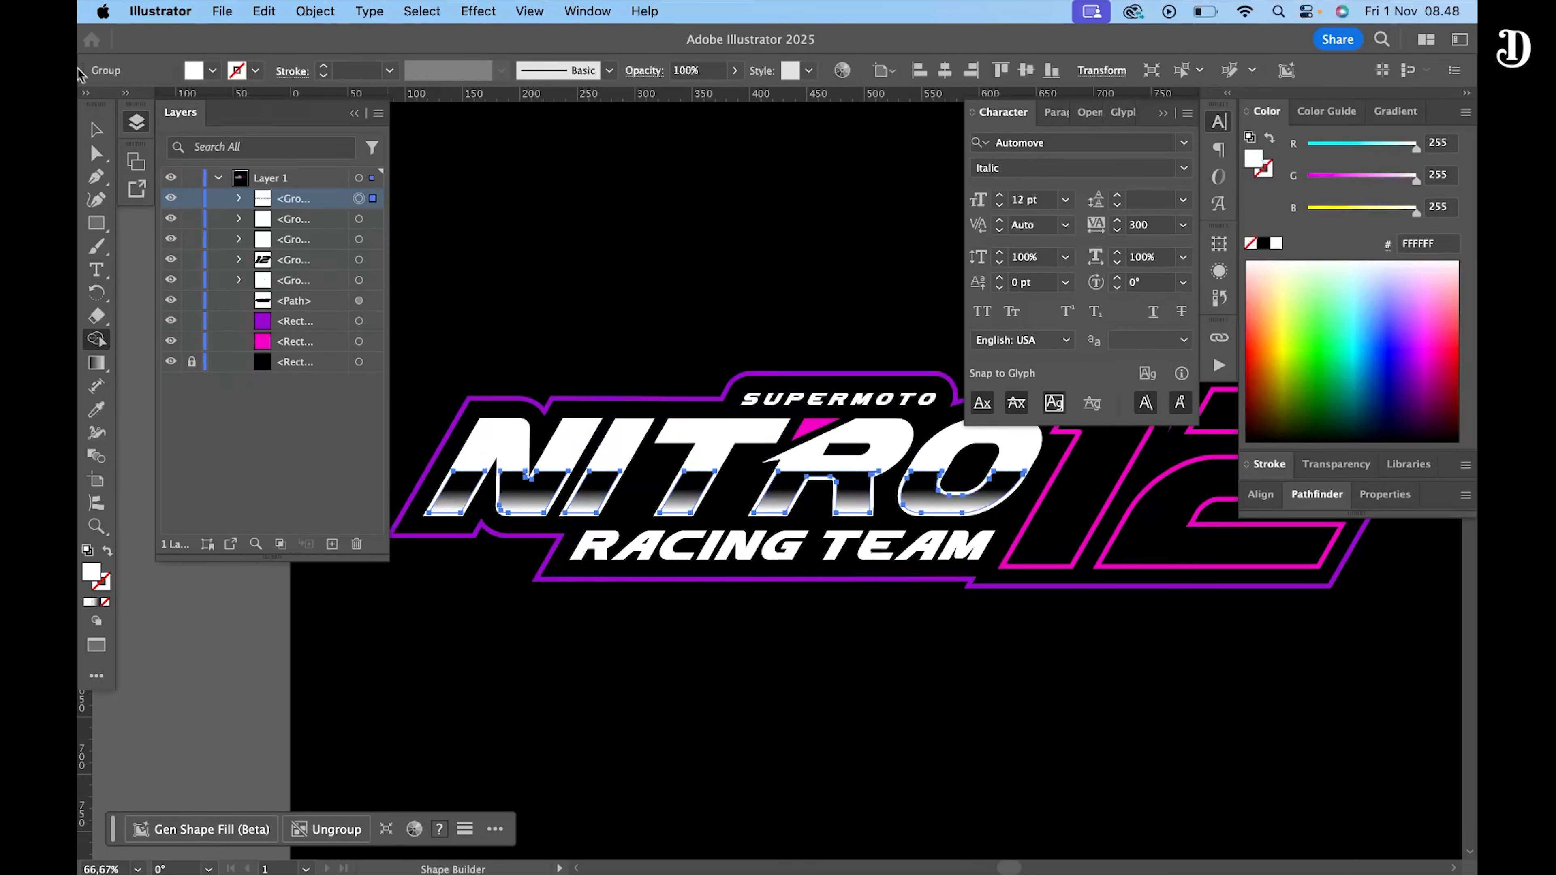
# - Apply a vertical linear gradient to the remaining lower halves of the NITRO letters, white at the base
pyautogui.press('g')
pyautogui.press('v')
pyautogui.click(612, 383)
pyautogui.click(696, 494)
pyautogui.press('g')
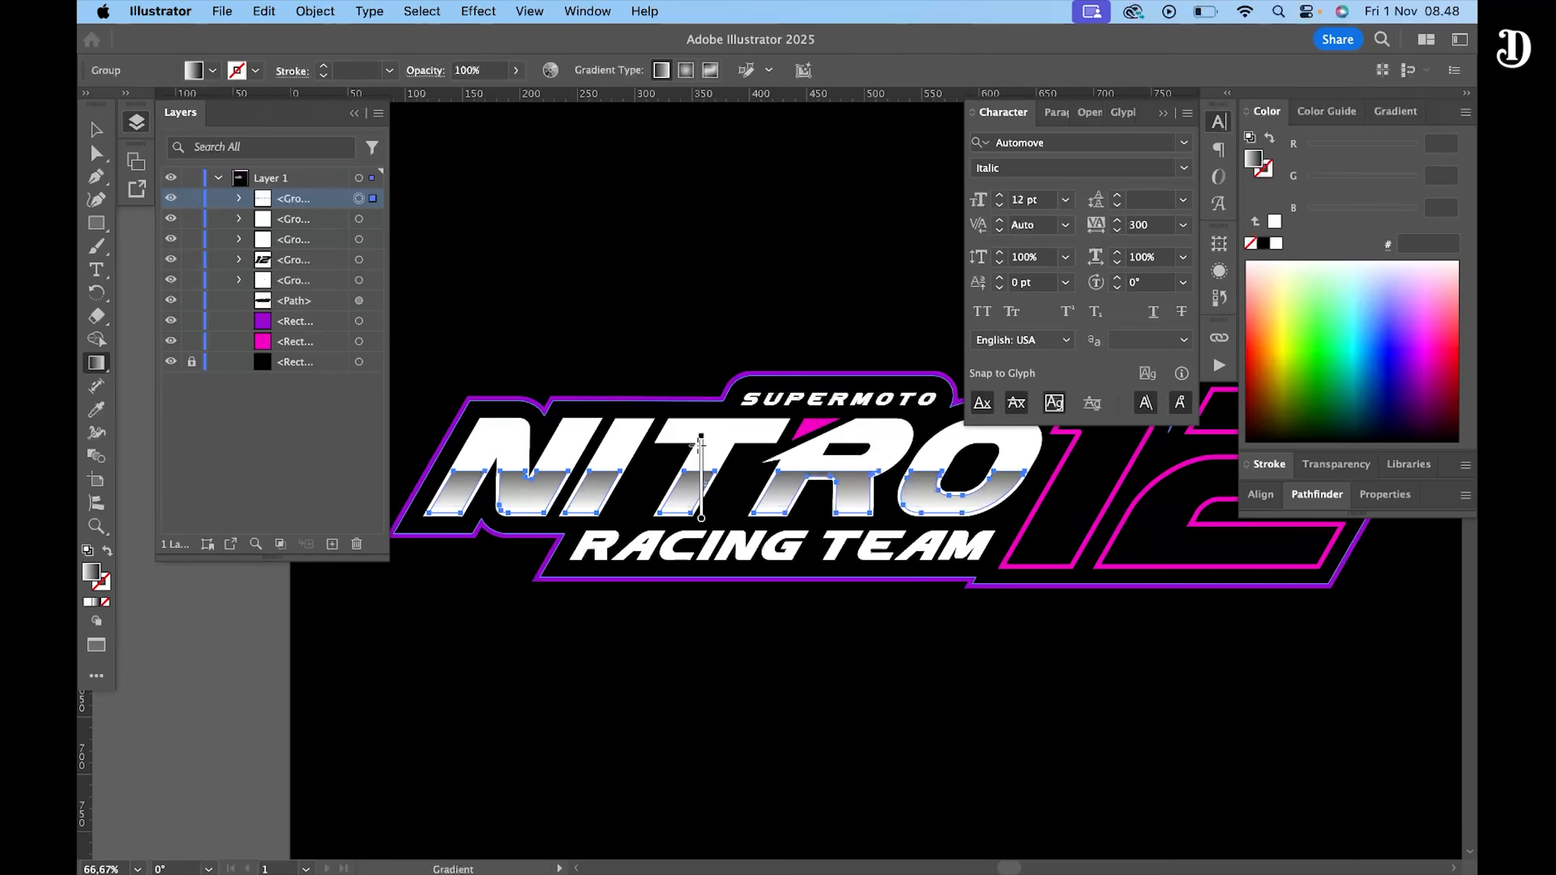
pyautogui.press('v')
pyautogui.click(613, 343)
# - Undo the new gradient and the removal of the letters' upper halves and rectangle
pyautogui.scroll(-3, 613, 552)
pyautogui.scroll(3, 680, 512)
pyautogui.press('super+z')
pyautogui.press('super+z')
pyautogui.press('super+z')
pyautogui.scroll(5, 738, 550)
pyautogui.scroll(-5, 746, 546)
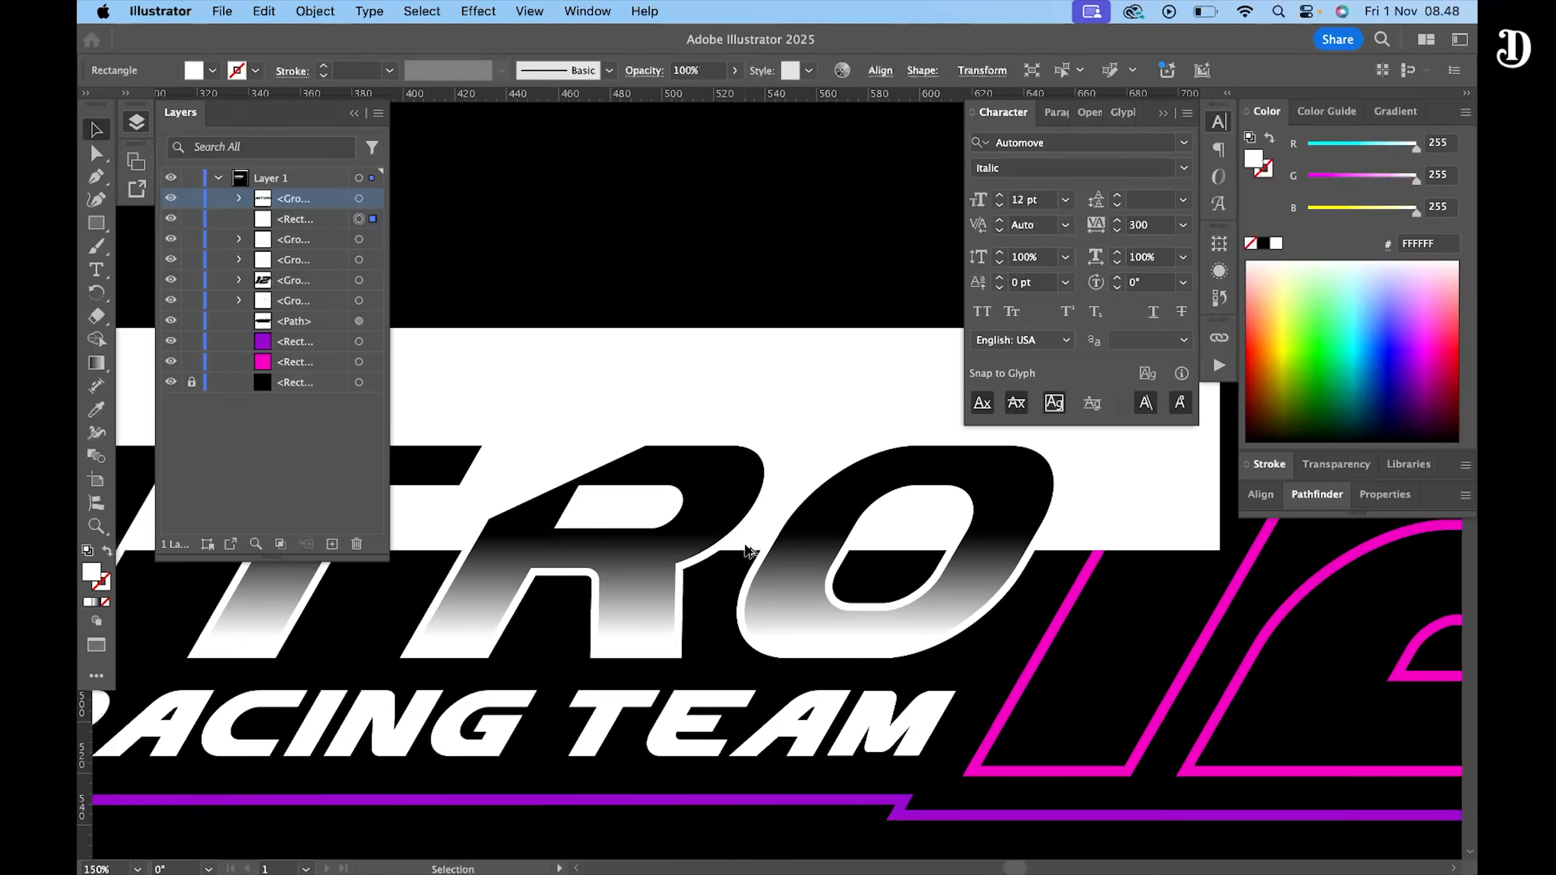
# - Remove the white rectangle and the upper half of the inset gradient letters with Shape Builder
pyautogui.click(747, 460)
pyautogui.keyDown('shift'); pyautogui.click(744, 494); pyautogui.keyUp('shift')
pyautogui.hotkey('shift', 'm')
pyautogui.moveTo(432, 511); pyautogui.dragTo(1005, 513)
# - Apply a vertical gradient across the lower letter halves, white at the base and darker toward their top edge
pyautogui.press('g')
pyautogui.scroll(3, 763, 571)
pyautogui.moveTo(754, 579); pyautogui.dragTo(763, 475)
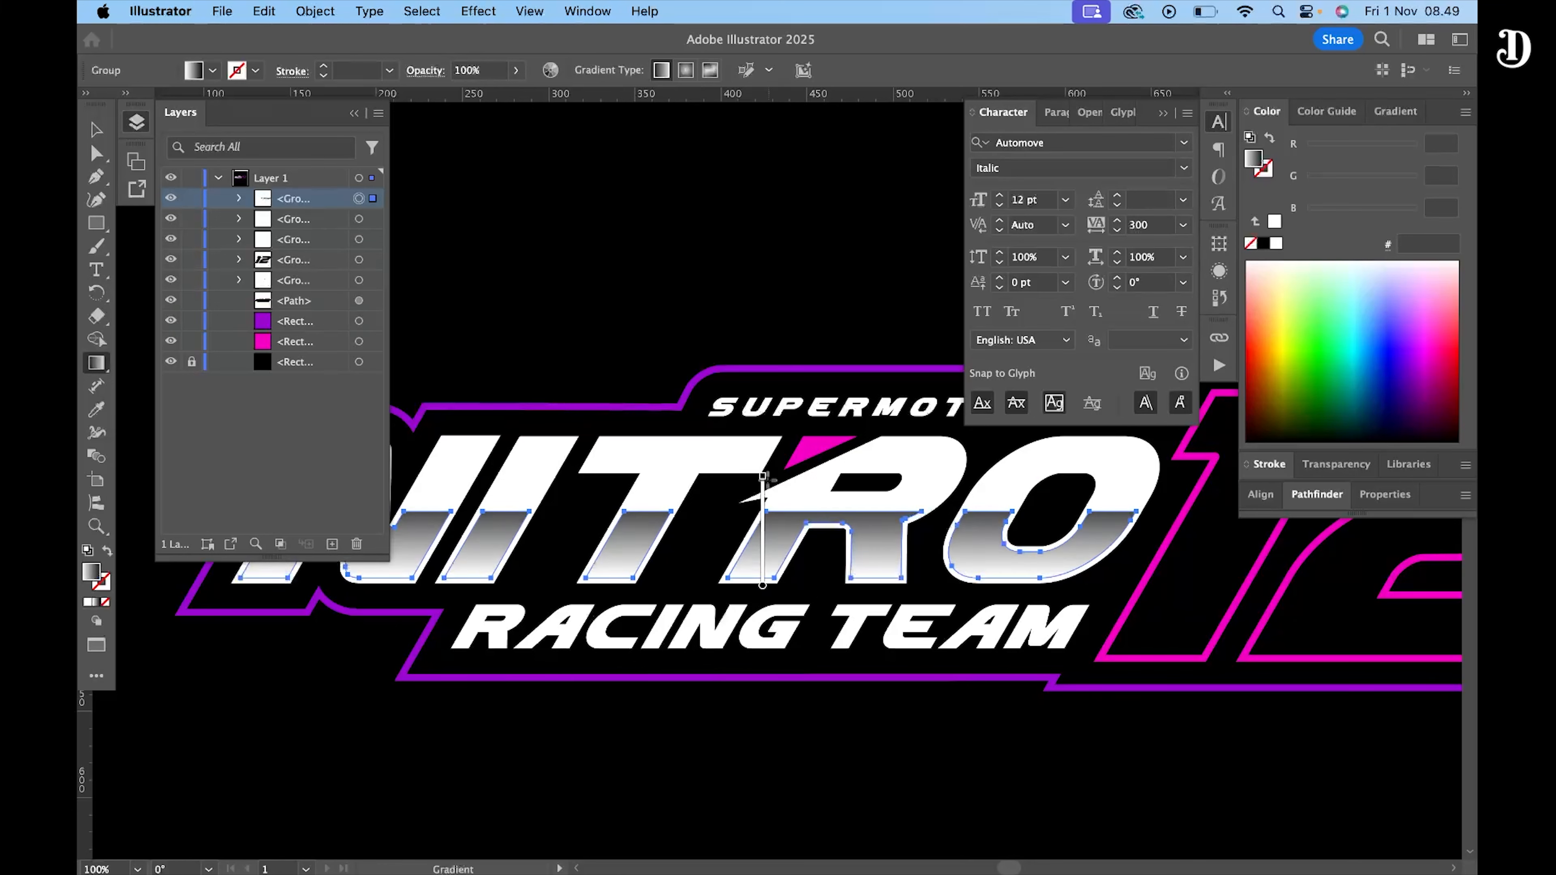
pyautogui.moveTo(762, 577); pyautogui.dragTo(762, 461)
pyautogui.click(97, 129)
pyautogui.click(635, 283)
pyautogui.scroll(-2, 643, 288)
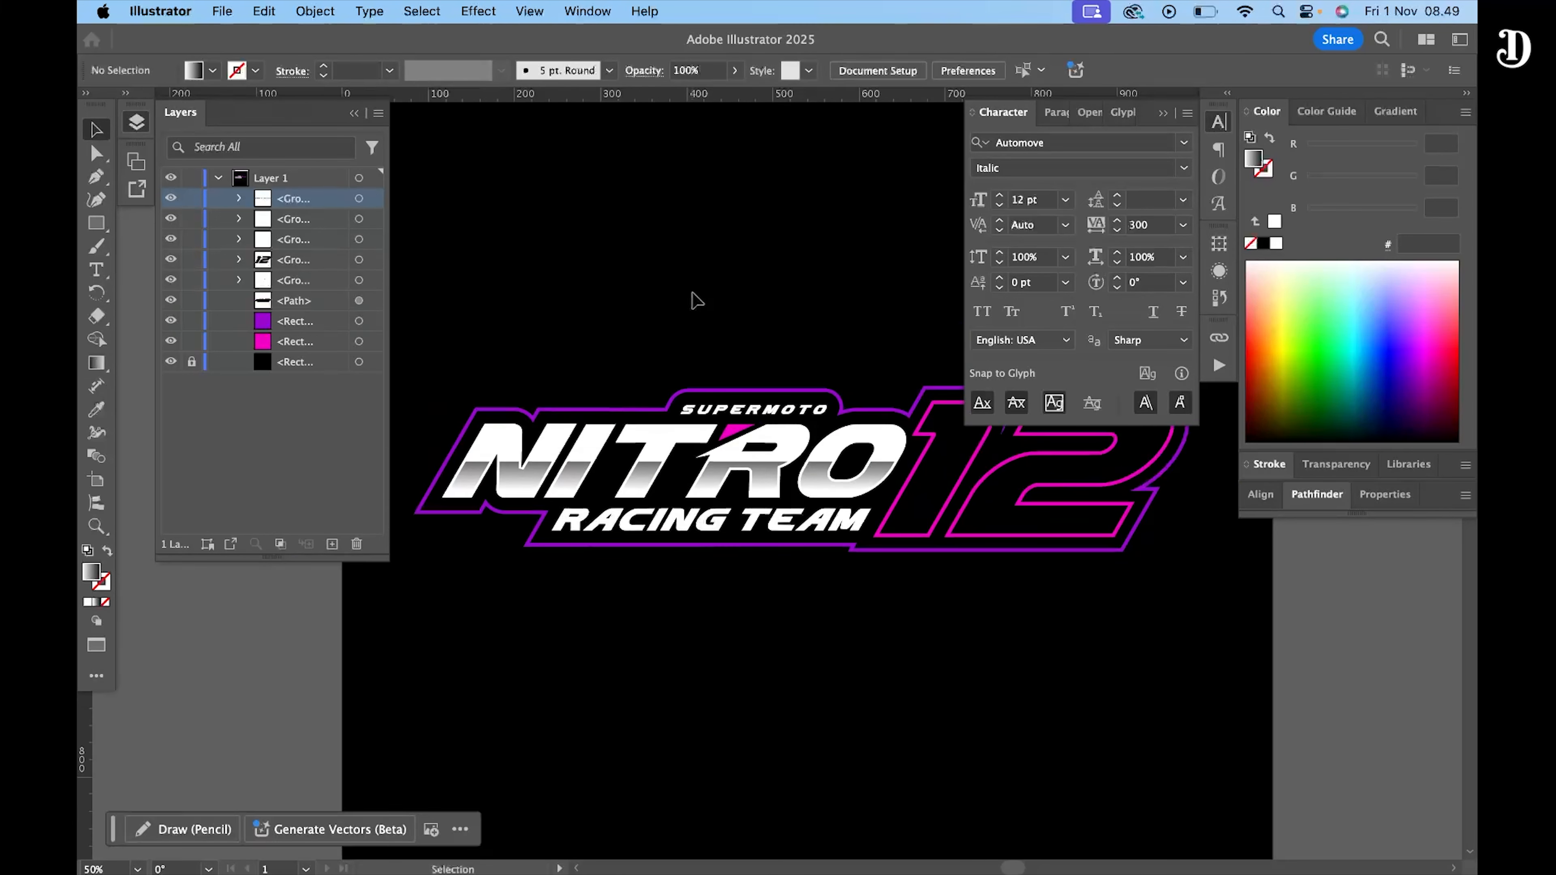
# - Draw a jagged pointed accent below the outline's lower-left step with the Pen tool and fill it solid white
pyautogui.scroll(3, 465, 555)
pyautogui.press('p')
pyautogui.click(447, 545)
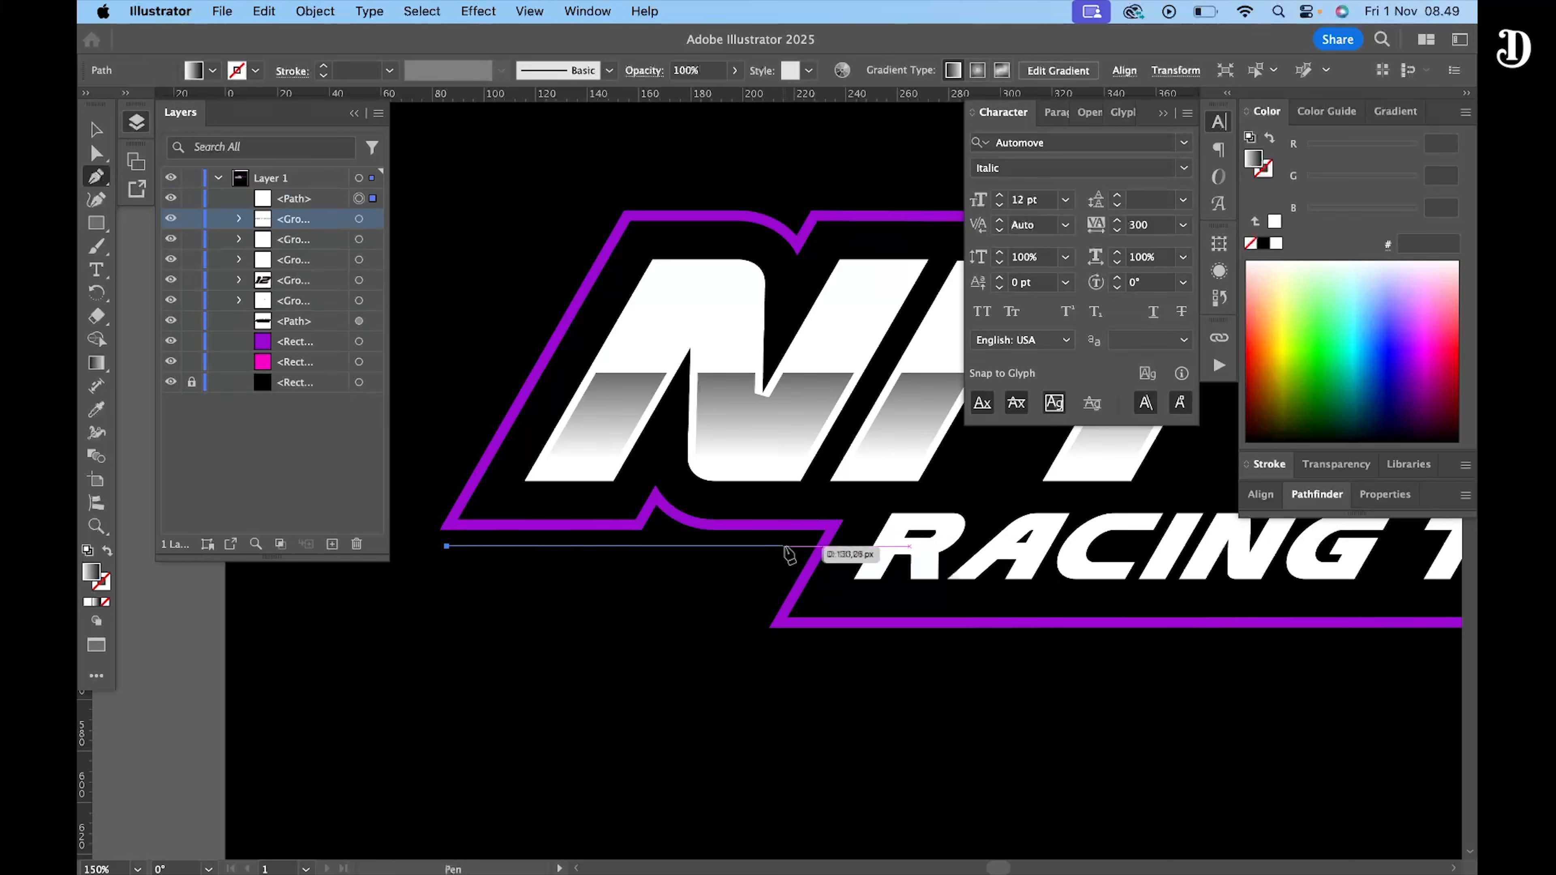
pyautogui.click(791, 545)
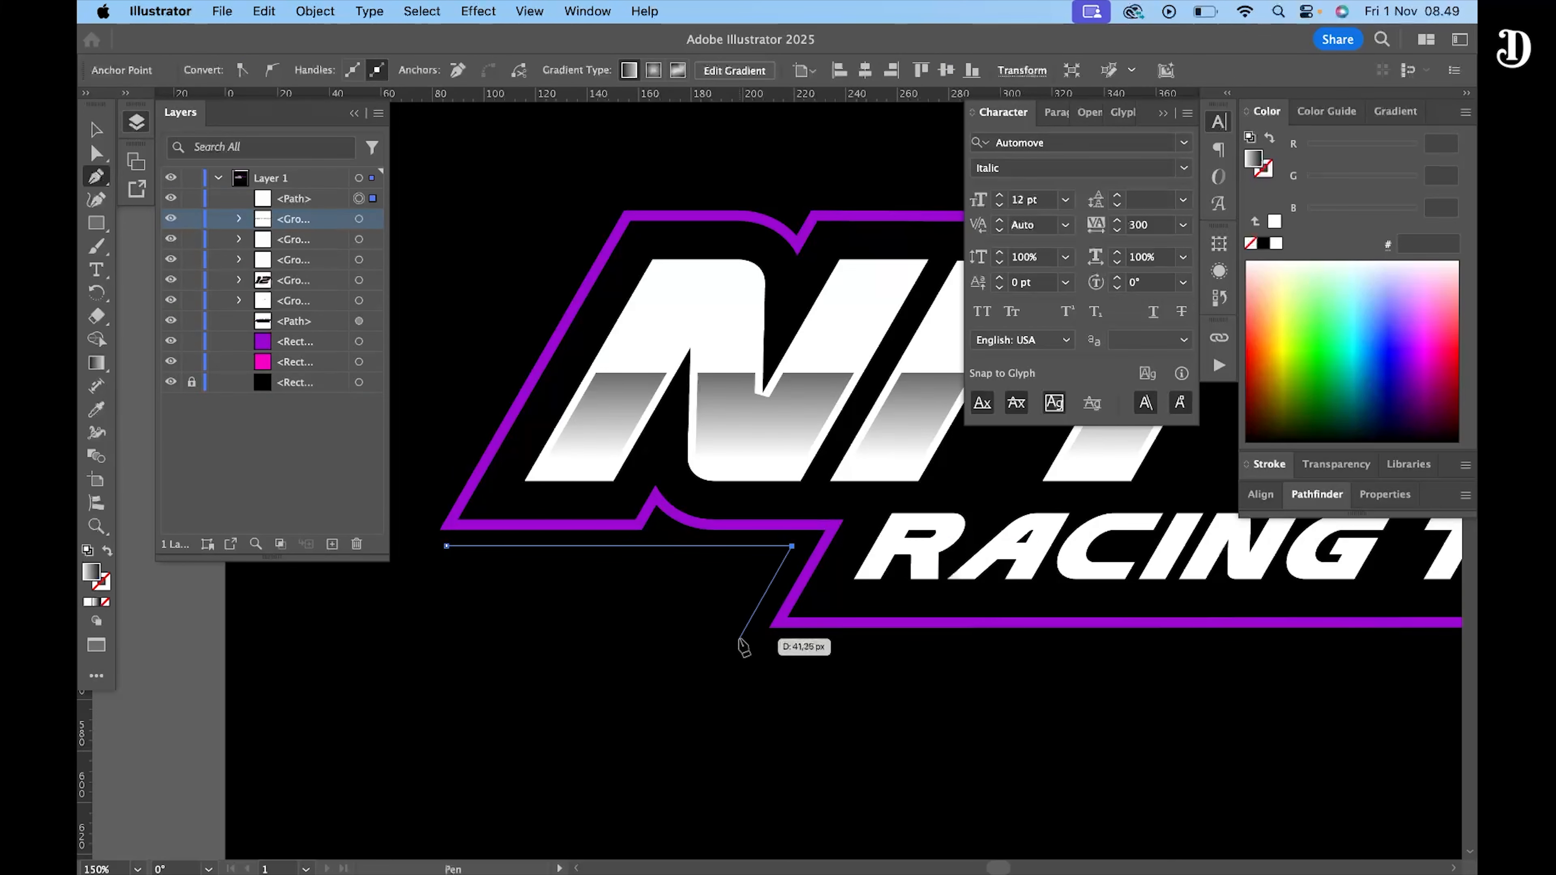
pyautogui.click(736, 643)
pyautogui.scroll(-2, 1201, 635)
pyautogui.scroll(1, 1166, 650)
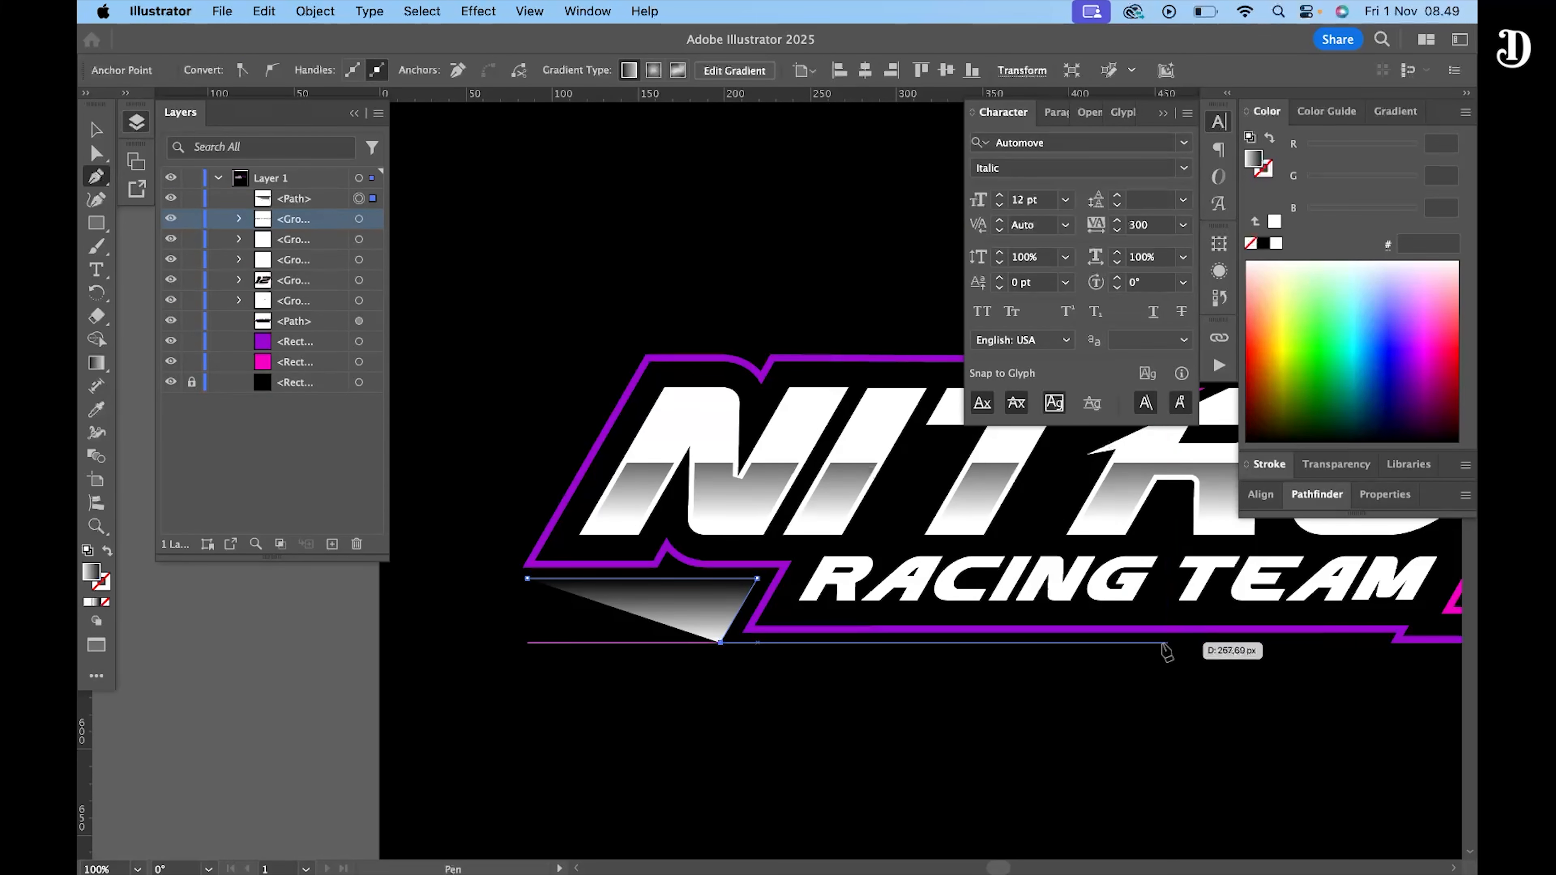
pyautogui.click(1182, 643)
pyautogui.click(673, 670)
pyautogui.click(714, 599)
pyautogui.click(527, 578)
pyautogui.click(88, 602)
# - Reshape the white accent by moving its inner and outer corner anchors so it tapers neatly along the purple outline
pyautogui.press('a')
pyautogui.scroll(1, 736, 597)
pyautogui.moveTo(703, 601); pyautogui.dragTo(712, 593)
pyautogui.moveTo(642, 708); pyautogui.dragTo(662, 695)
pyautogui.scroll(1, 717, 596)
pyautogui.moveTo(712, 592); pyautogui.dragTo(720, 596)
pyautogui.click(582, 604)
pyautogui.scroll(-5, 582, 583)
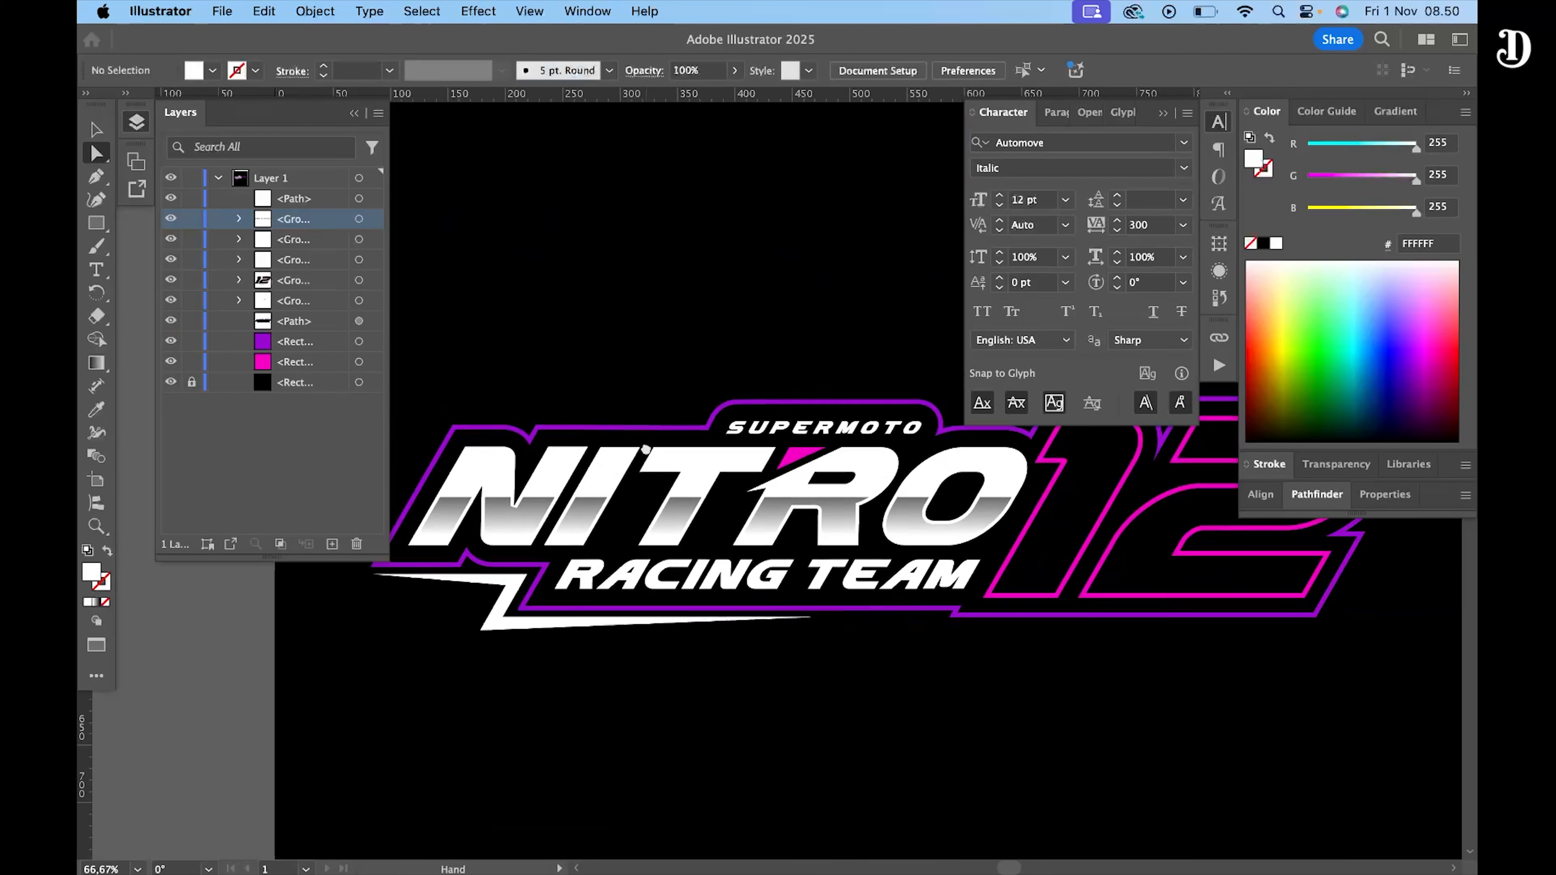
# - Draw a narrow upright white rectangle above the number 12
pyautogui.click(95, 129)
pyautogui.scroll(5, 631, 501)
pyautogui.click(636, 507)
pyautogui.click(774, 609)
pyautogui.scroll(-6, 775, 607)
pyautogui.scroll(6, 1070, 519)
pyautogui.press('m')
pyautogui.moveTo(818, 438); pyautogui.dragTo(762, 253)
pyautogui.scroll(-1, 770, 256)
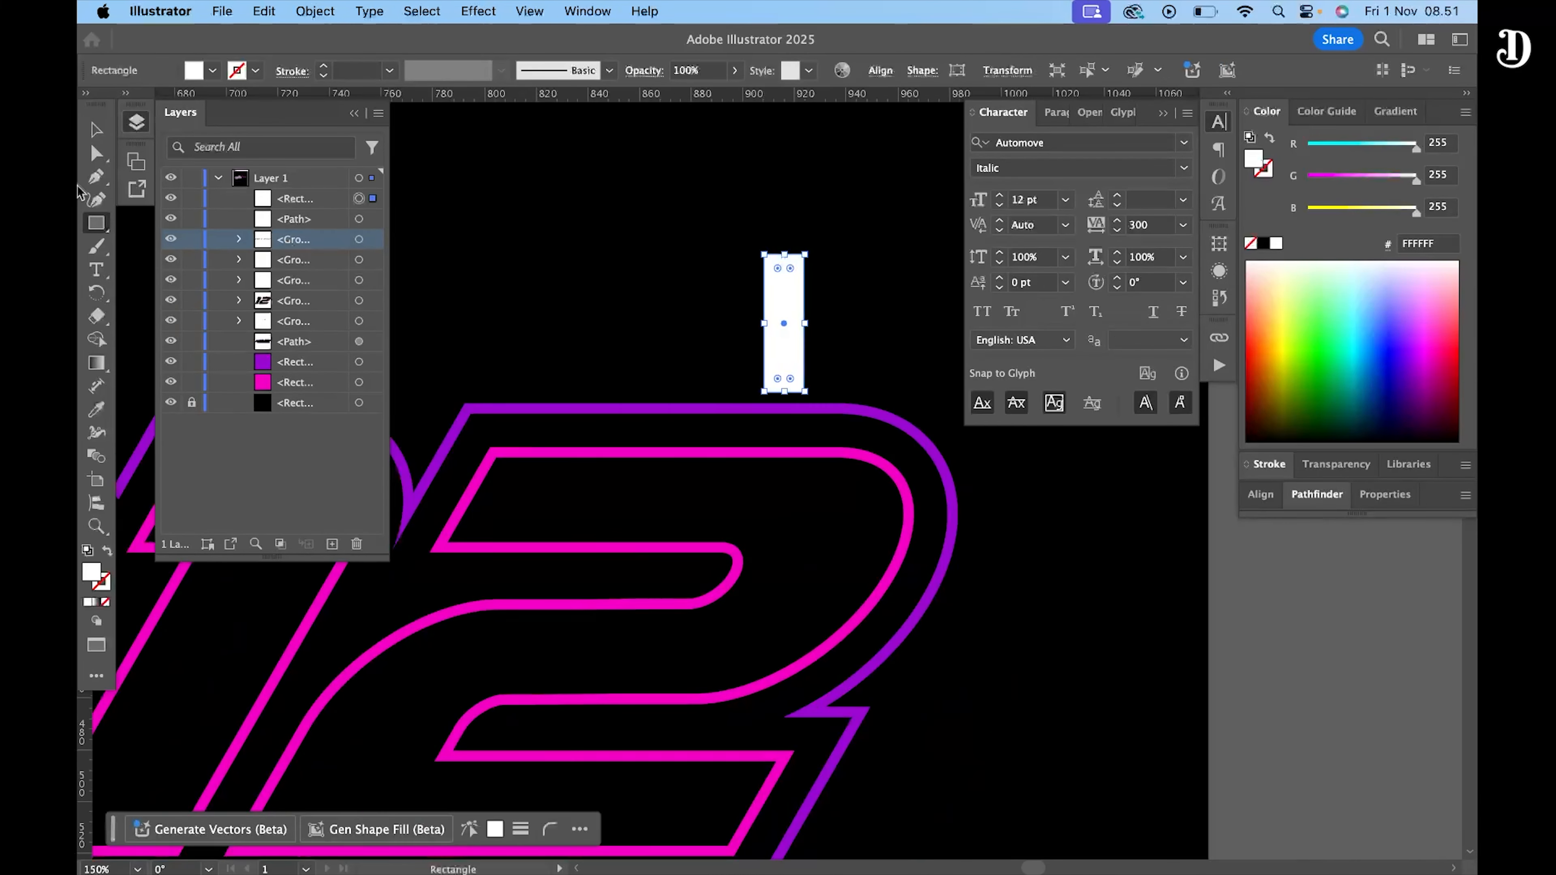
# - Shorten the white rectangle above the number 12 to about 31 px high
pyautogui.press('v')
pyautogui.scroll(-2, 801, 378)
pyautogui.scroll(3, 702, 336)
pyautogui.hscroll(-2, 680, 417)
pyautogui.scroll(4, 876, 463)
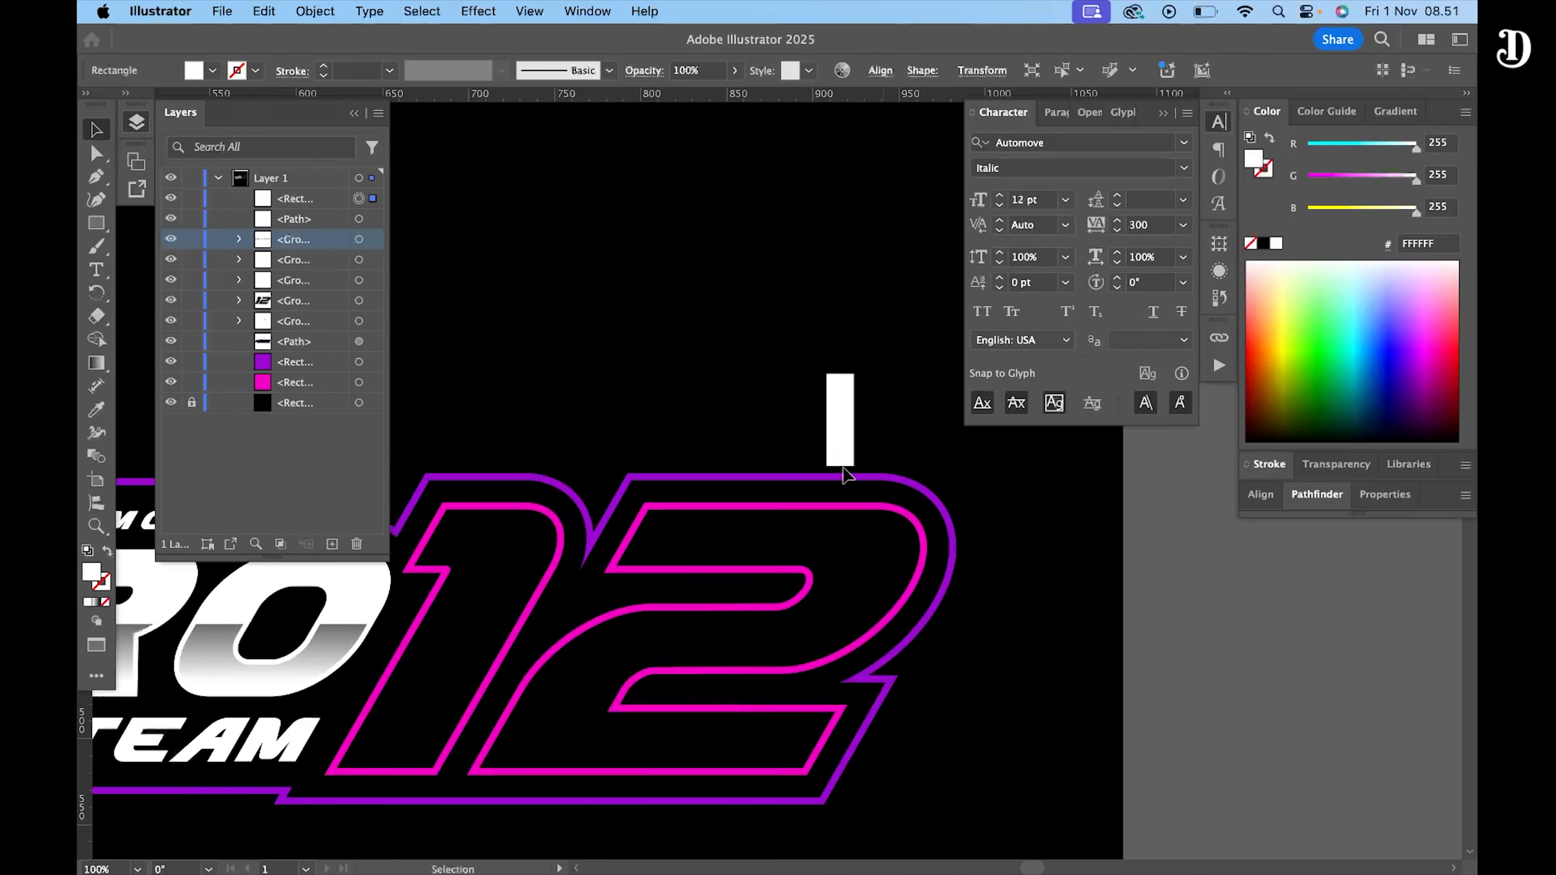
pyautogui.moveTo(754, 477); pyautogui.dragTo(754, 436)
pyautogui.scroll(-3, 711, 381)
pyautogui.moveTo(655, 310); pyautogui.dragTo(776, 298)
pyautogui.scroll(-1, 802, 317)
pyautogui.scroll(2, 821, 349)
pyautogui.hscroll(1, 833, 374)
pyautogui.click(874, 391)
pyautogui.moveTo(829, 398); pyautogui.dragTo(684, 477)
pyautogui.scroll(4, 683, 473)
# - Slant the small rectangle by shifting its top corners sideways to match the italic angle of the number 12
pyautogui.press('a')
pyautogui.moveTo(613, 398); pyautogui.dragTo(754, 469)
pyautogui.moveTo(725, 439); pyautogui.dragTo(859, 454)
pyautogui.moveTo(858, 439); pyautogui.dragTo(893, 448)
pyautogui.scroll(-4, 766, 466)
pyautogui.press('v')
pyautogui.moveTo(633, 493); pyautogui.dragTo(823, 389)
pyautogui.scroll(3, 845, 417)
pyautogui.moveTo(891, 448); pyautogui.dragTo(877, 462)
pyautogui.scroll(2, 864, 426)
# - Widen the slanted bar from its right edge and place a copy level with it above the digit 1
pyautogui.press('a')
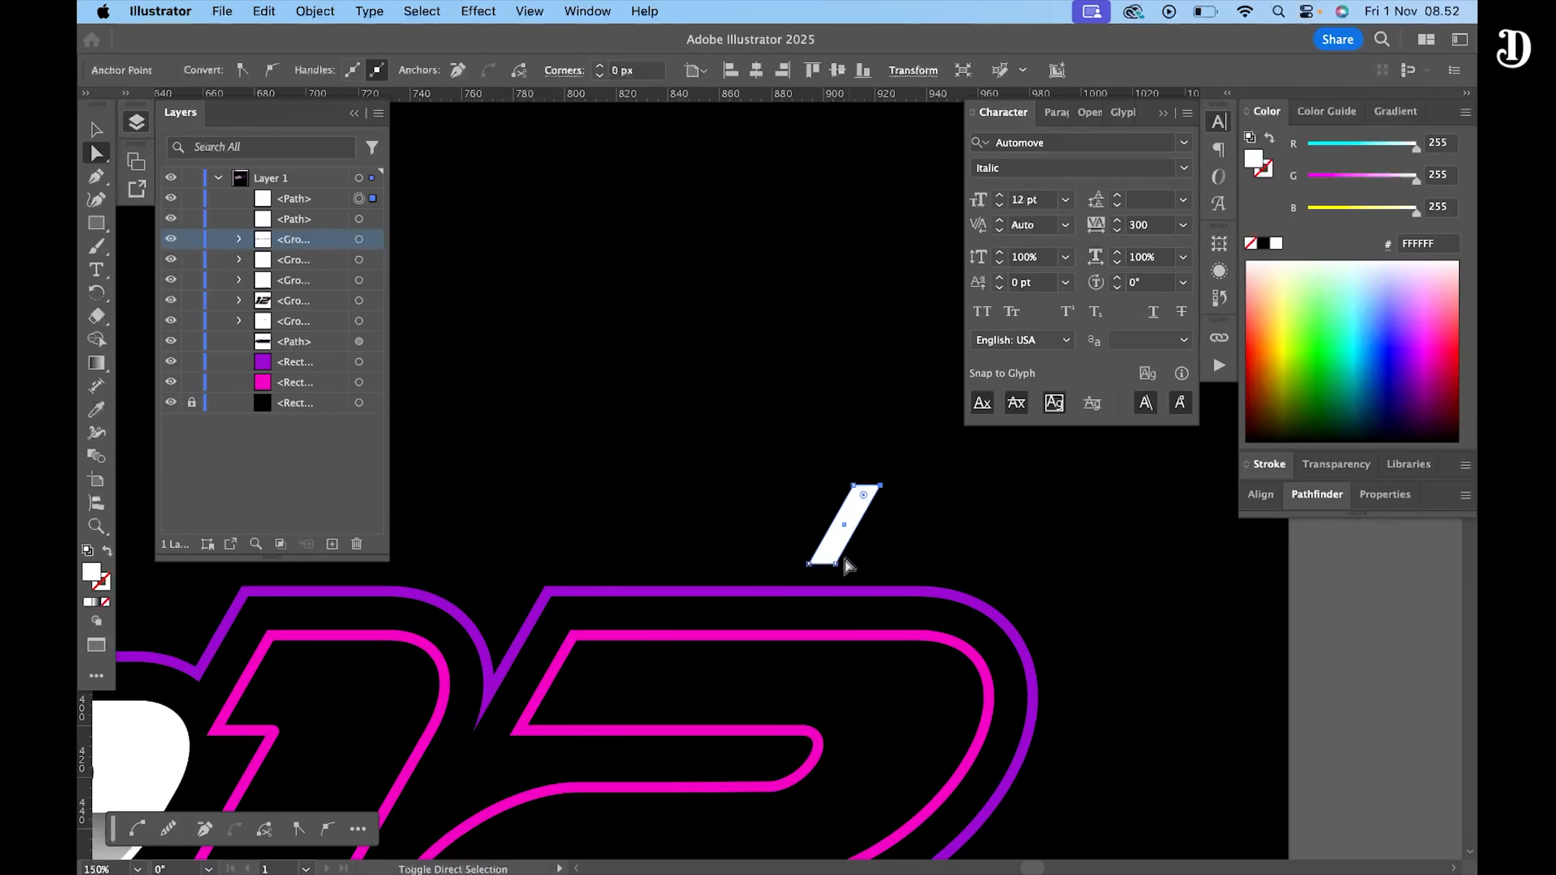
pyautogui.moveTo(840, 562); pyautogui.dragTo(862, 563)
pyautogui.hscroll(-5, 830, 372)
pyautogui.moveTo(1266, 534); pyautogui.dragTo(710, 534)
# - Narrow the copied bar to a thin stripe by moving its right-edge anchors about 16 px inward
pyautogui.scroll(2, 754, 466)
pyautogui.keyDown('shift'); pyautogui.click(699, 609); pyautogui.keyUp('shift')
pyautogui.moveTo(698, 610); pyautogui.dragTo(648, 610)
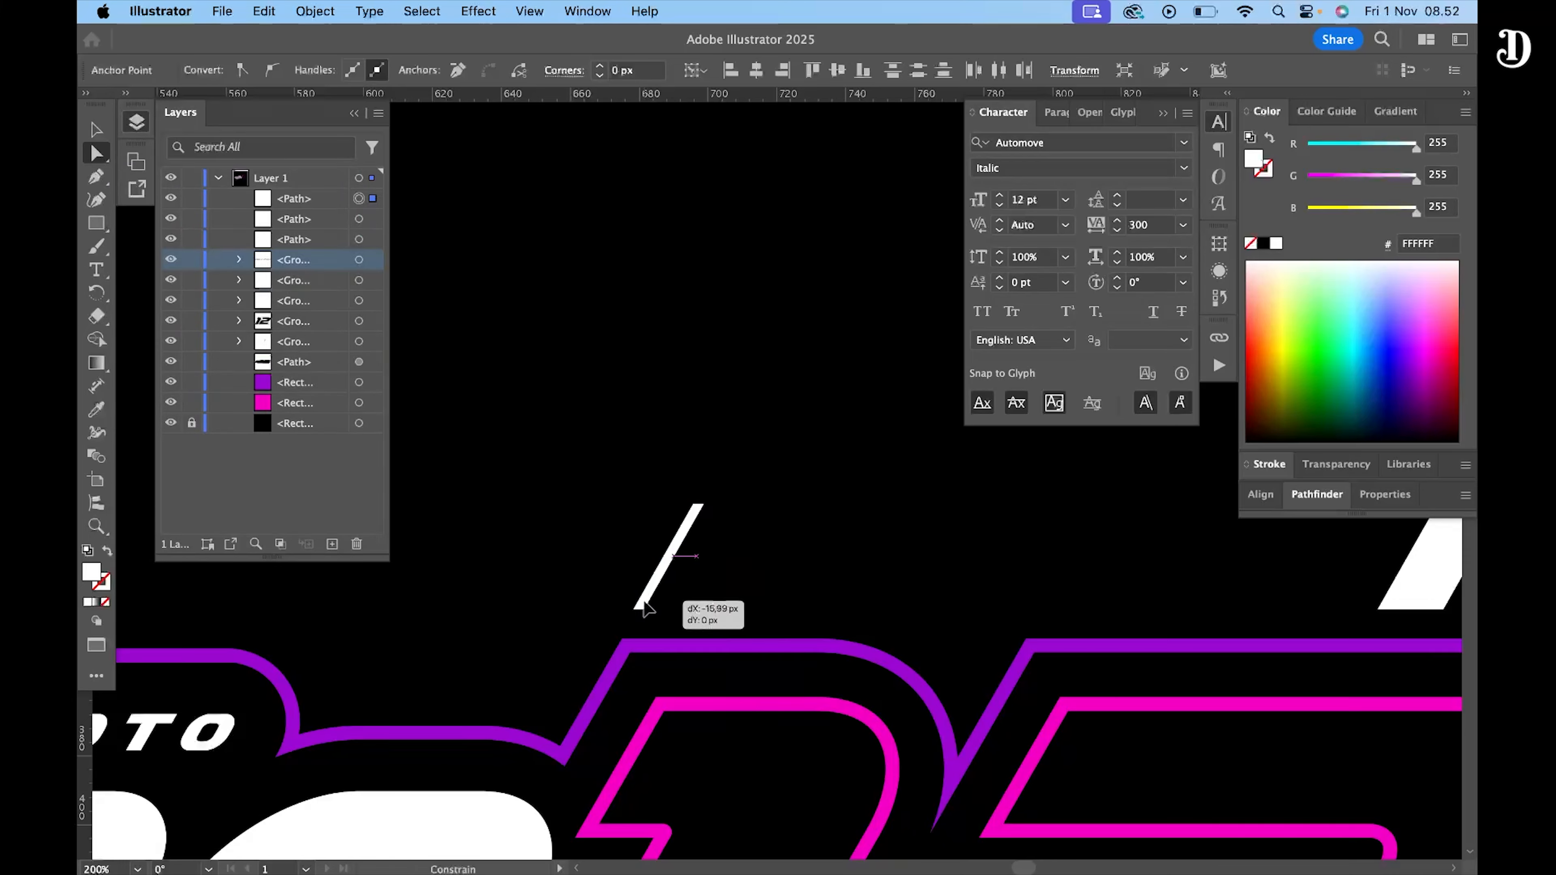
pyautogui.click(685, 417)
# - Blend the thin and wide slanted bars into a row of stripes above the number 12
pyautogui.scroll(-4, 685, 414)
pyautogui.press('v')
pyautogui.moveTo(881, 446); pyautogui.dragTo(857, 446)
pyautogui.scroll(3, 868, 445)
pyautogui.moveTo(453, 407); pyautogui.dragTo(940, 461)
pyautogui.click(309, 12)
pyautogui.moveTo(389, 691)
pyautogui.click(536, 689)
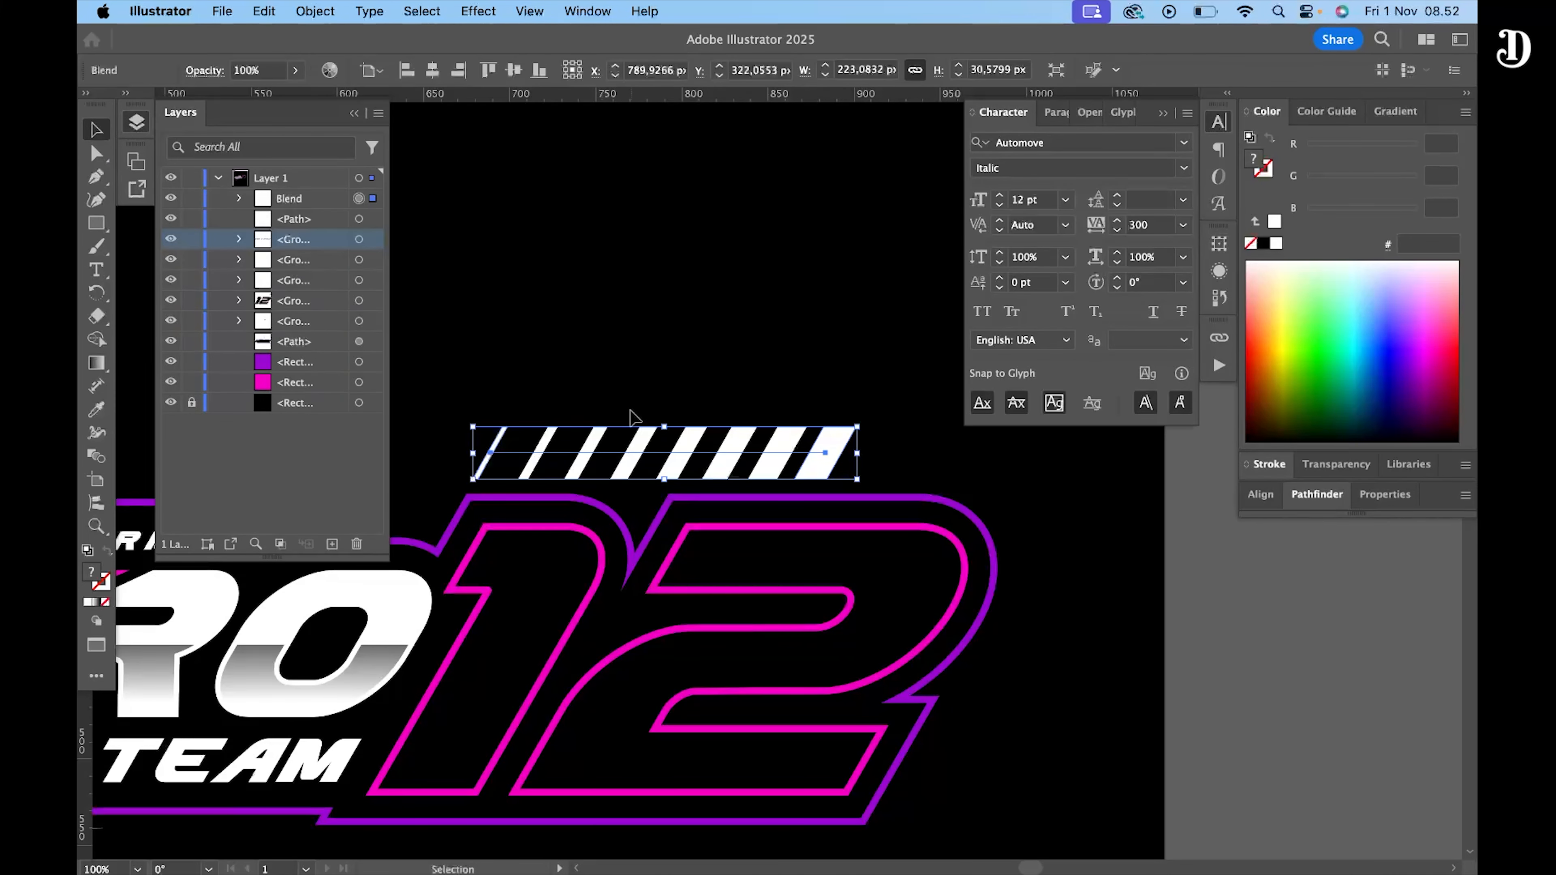
# - Increase the number of specified steps in the stripe blend, keeping the bars aligned to the page
pyautogui.doubleClick(96, 456)
pyautogui.click(1124, 299)
pyautogui.click(1085, 341)
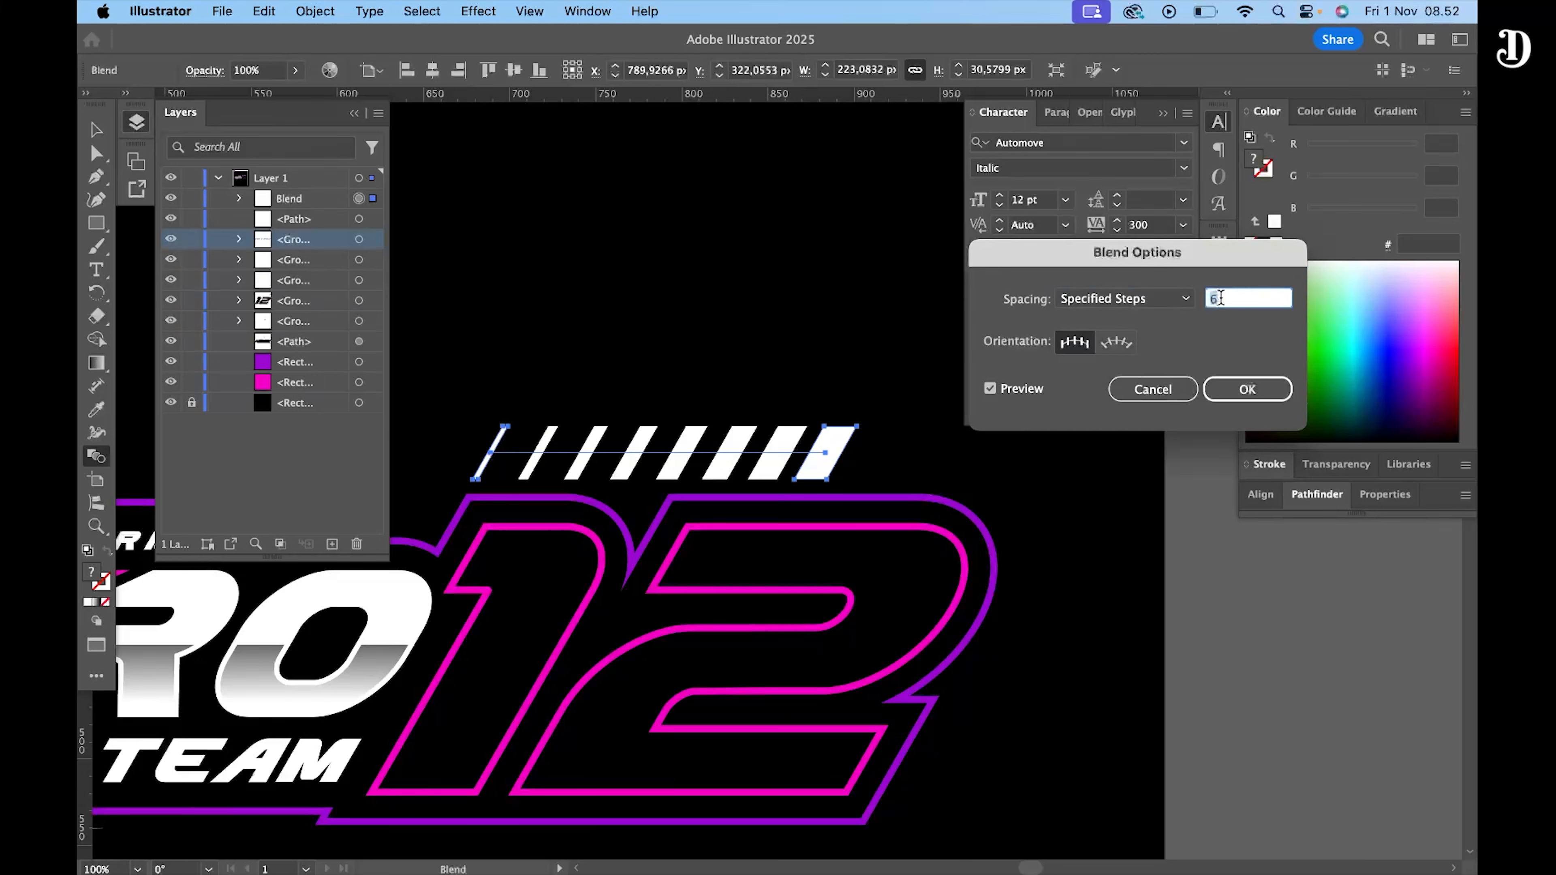
pyautogui.click(1247, 388)
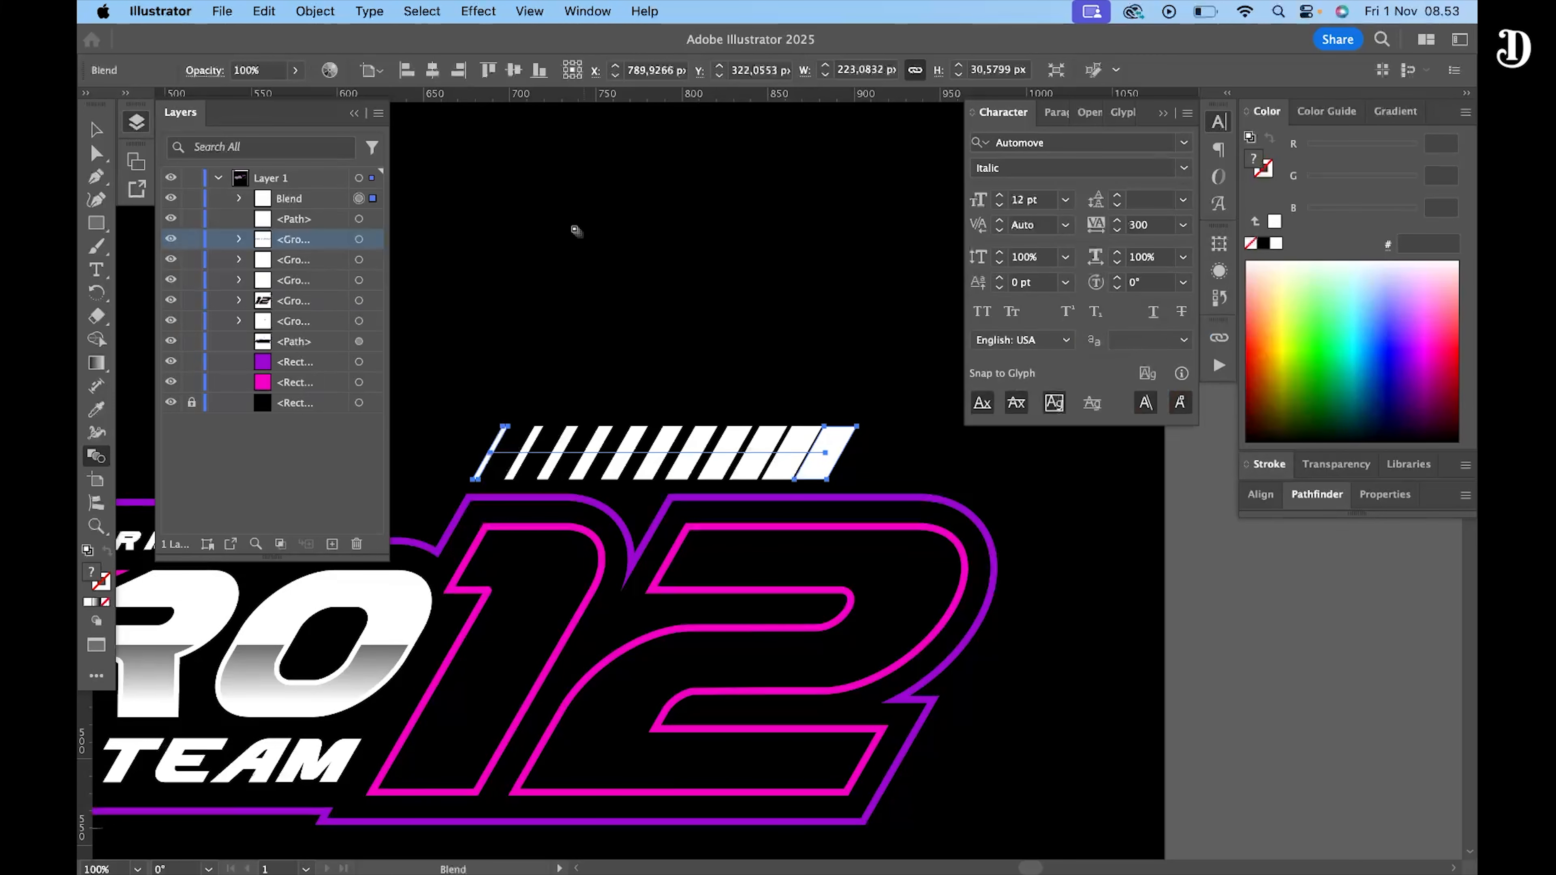
# - Copy the blend's widest bar and paste it in place outside the blend
pyautogui.press('v')
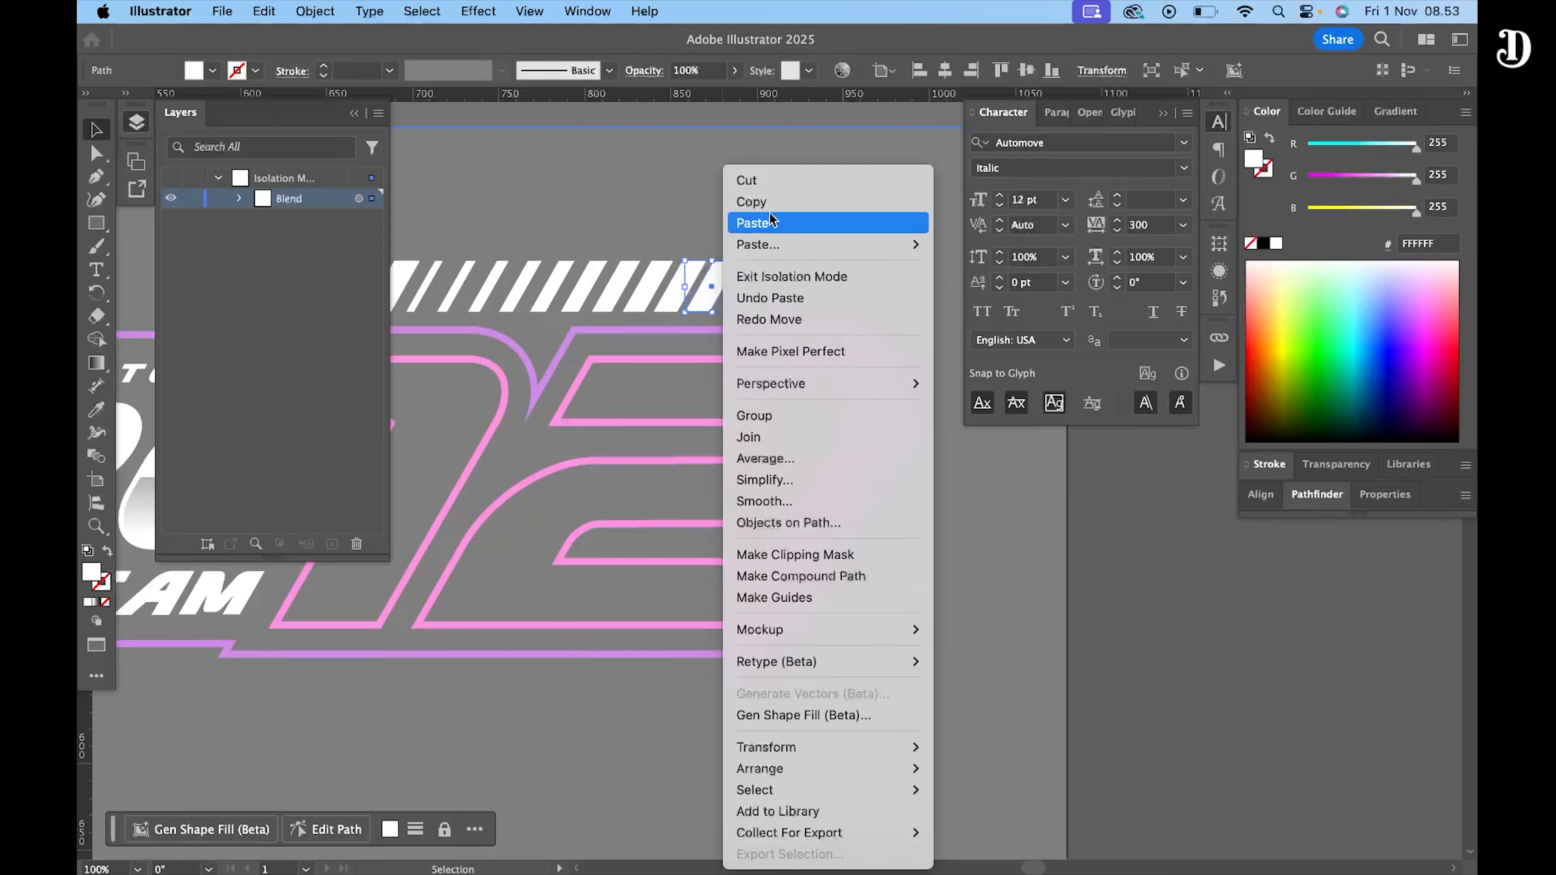
pyautogui.click(825, 201)
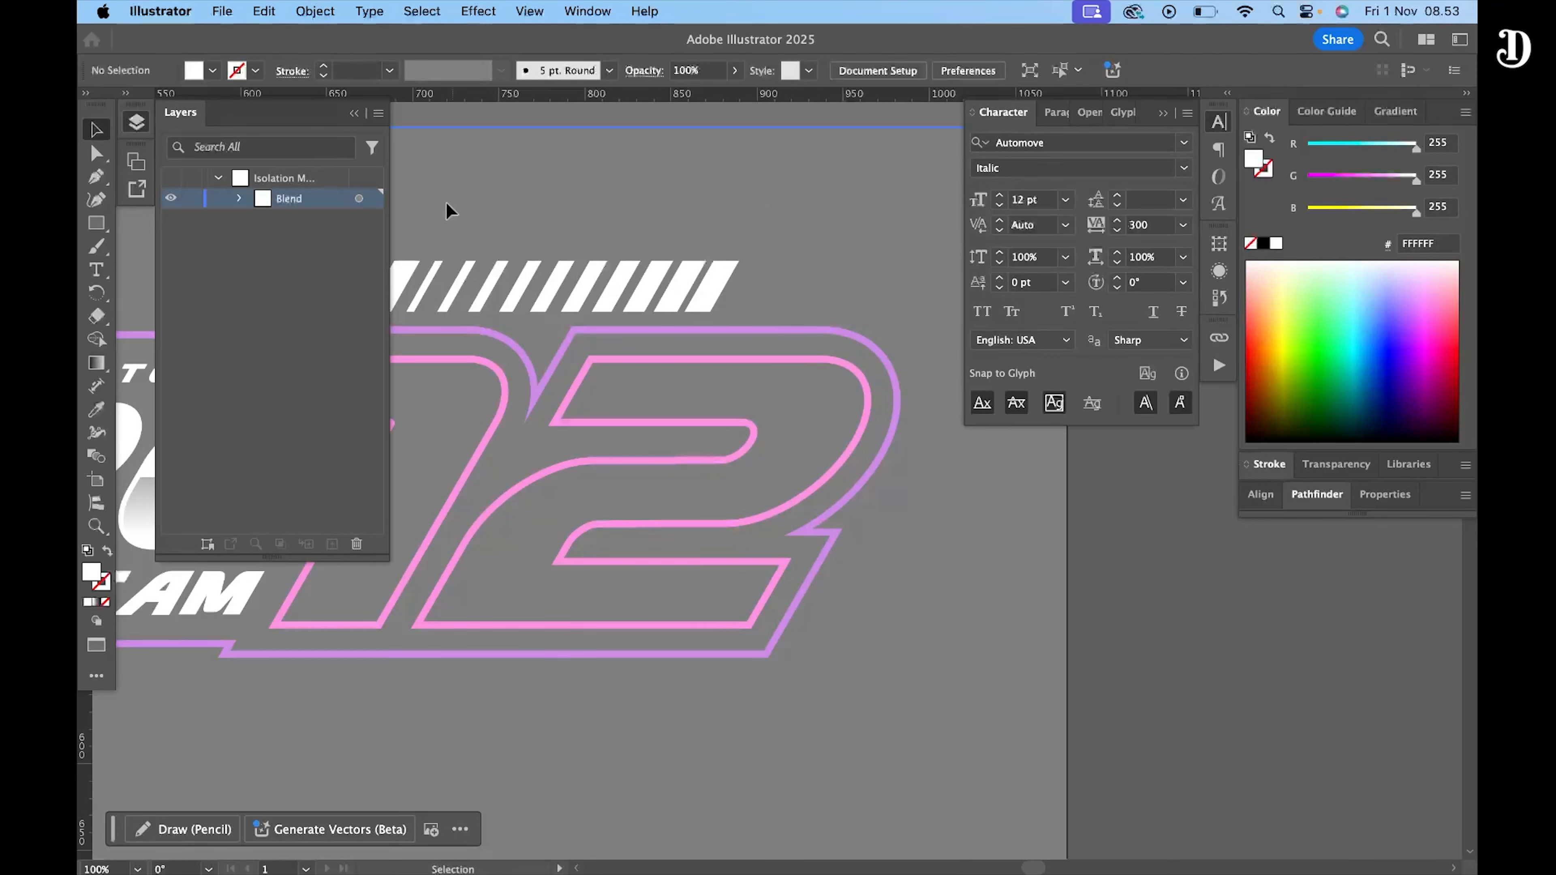
pyautogui.doubleClick(801, 210)
pyautogui.rightClick(781, 229)
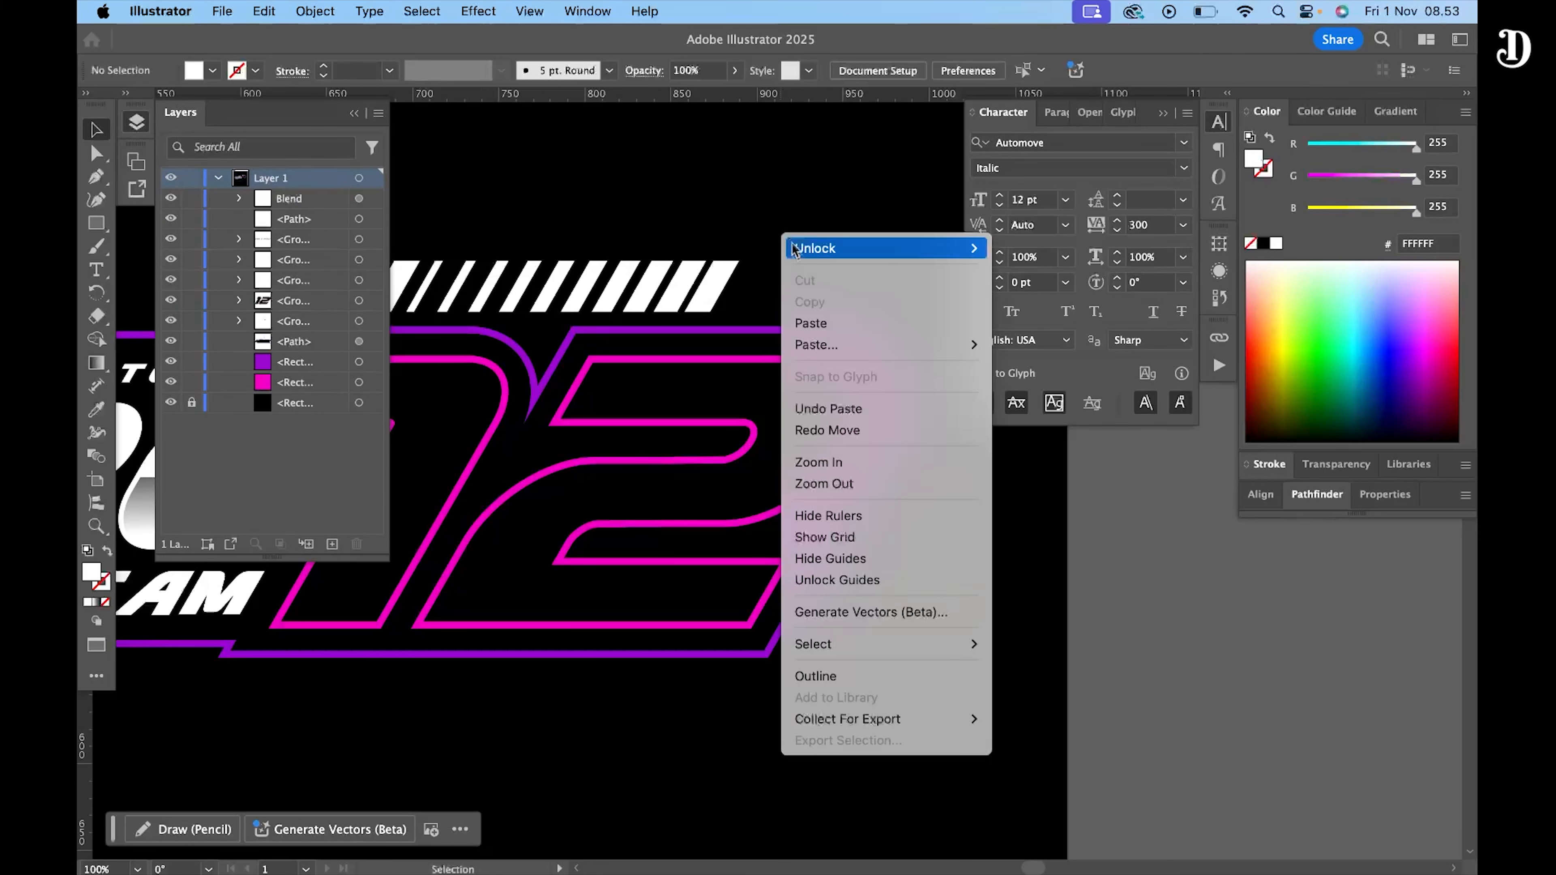
pyautogui.moveTo(834, 337)
pyautogui.click(1139, 358)
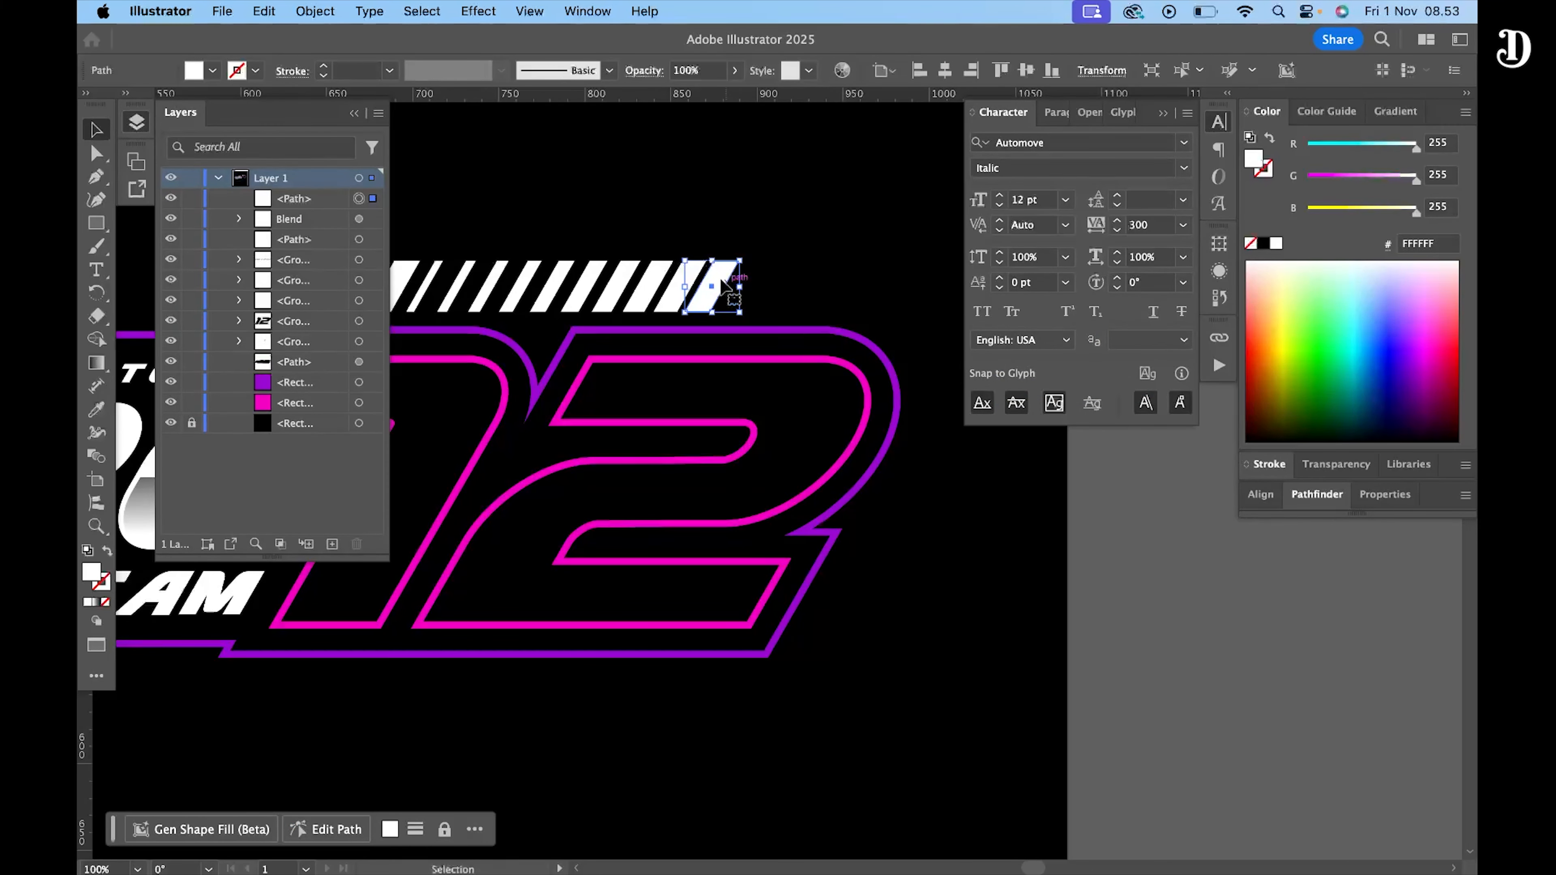
# - Stretch the pasted bar horizontally from its right-edge anchors into a long solid slanted bar
pyautogui.scroll(3, 721, 273)
pyautogui.moveTo(758, 290); pyautogui.dragTo(726, 290)
pyautogui.scroll(-2, 554, 325)
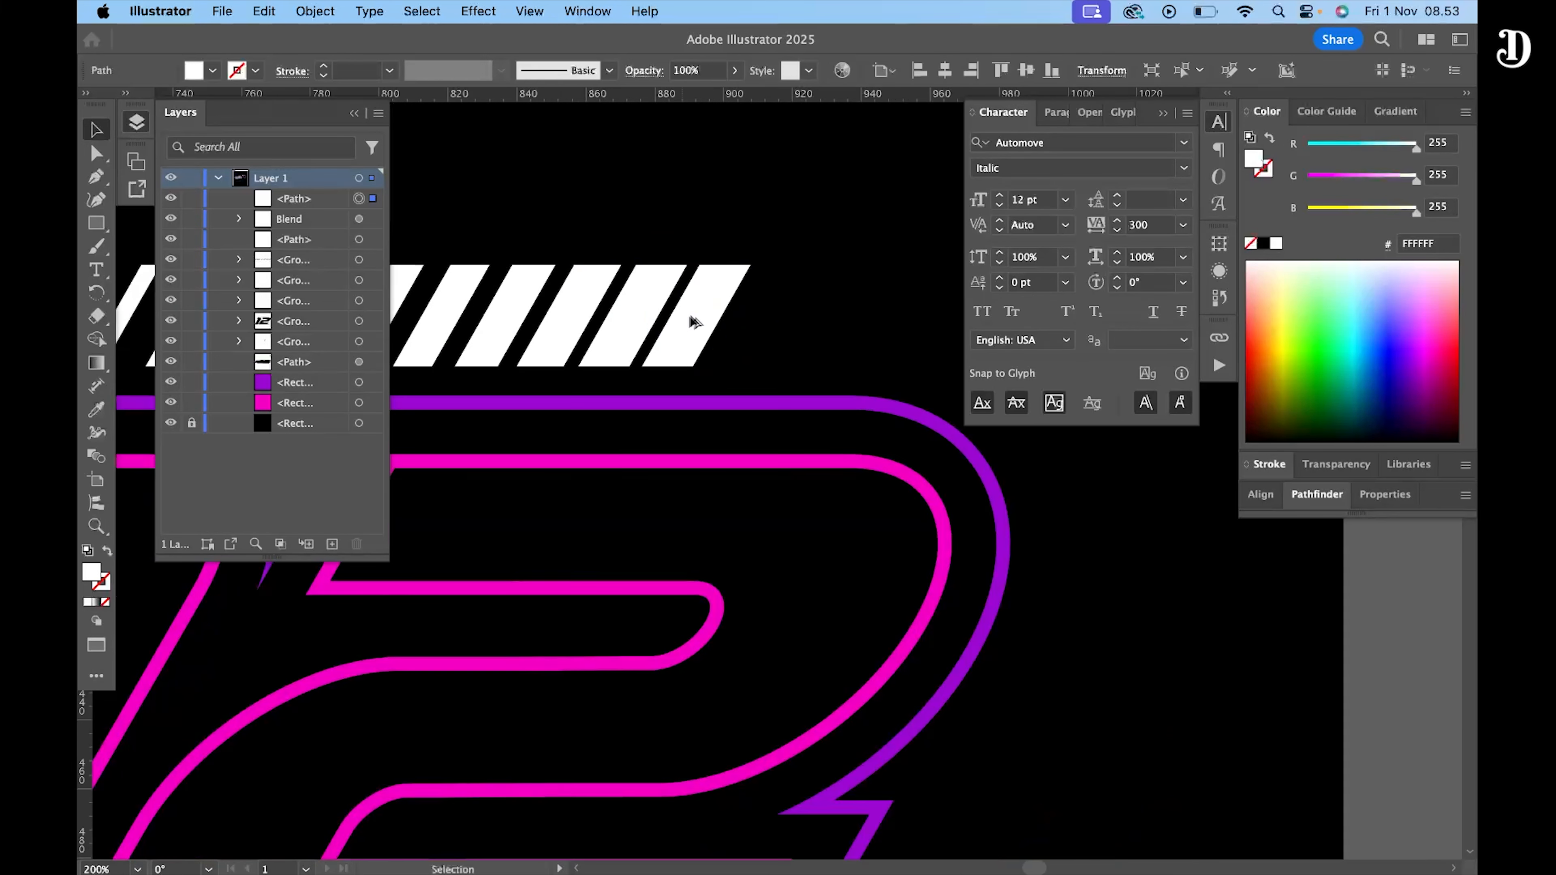
pyautogui.click(96, 154)
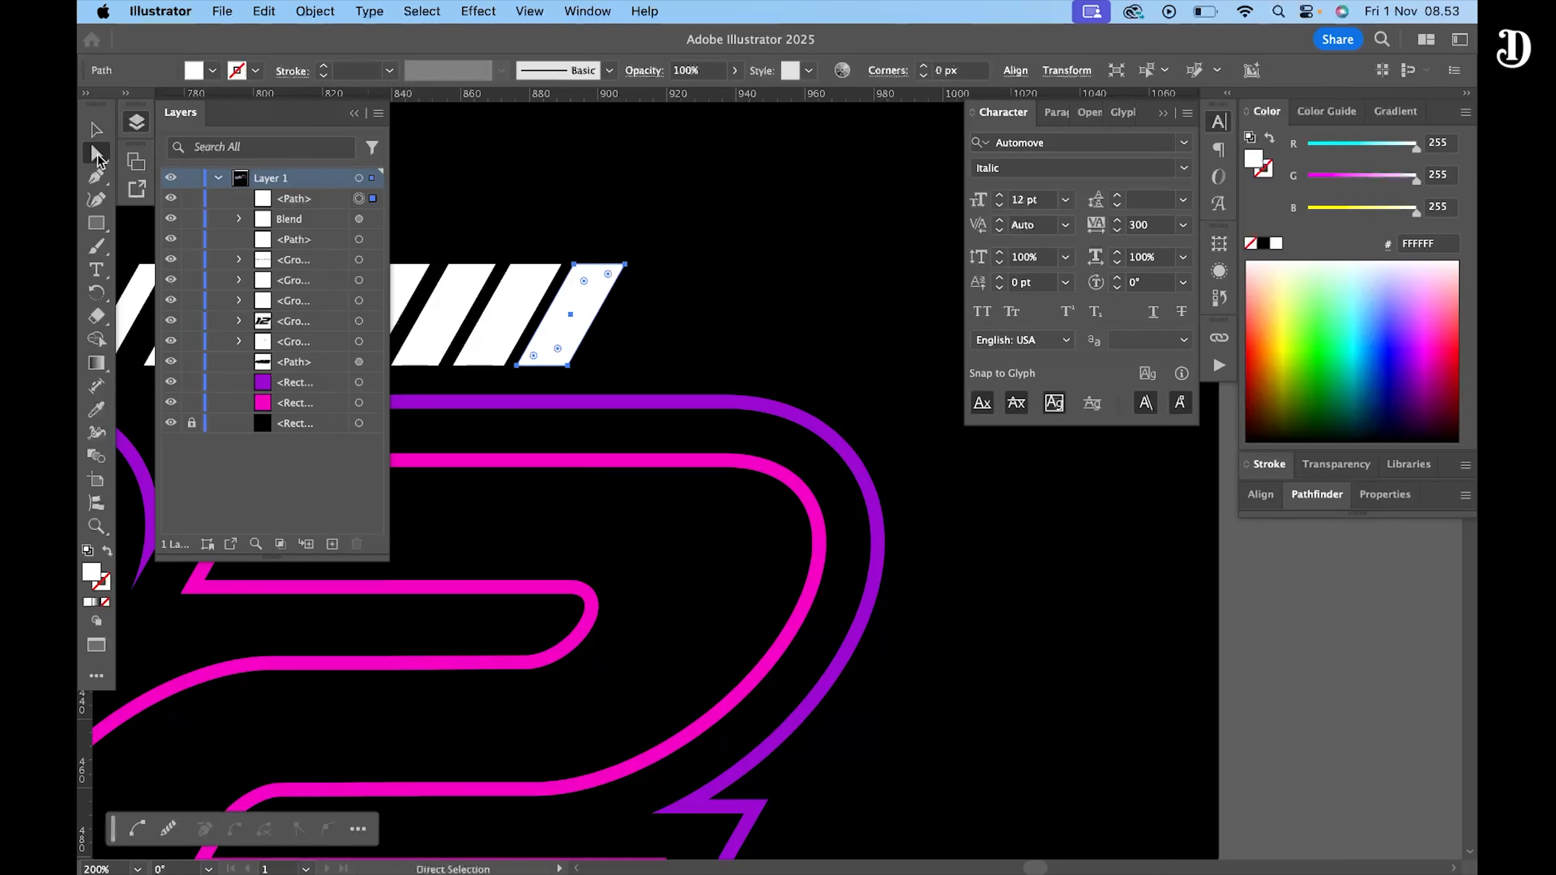
pyautogui.click(568, 366)
pyautogui.keyDown('shift'); pyautogui.click(624, 264); pyautogui.keyUp('shift')
pyautogui.moveTo(624, 264); pyautogui.dragTo(868, 278)
pyautogui.press('super+minus')
pyautogui.press('super+minus')
pyautogui.press('super+minus')
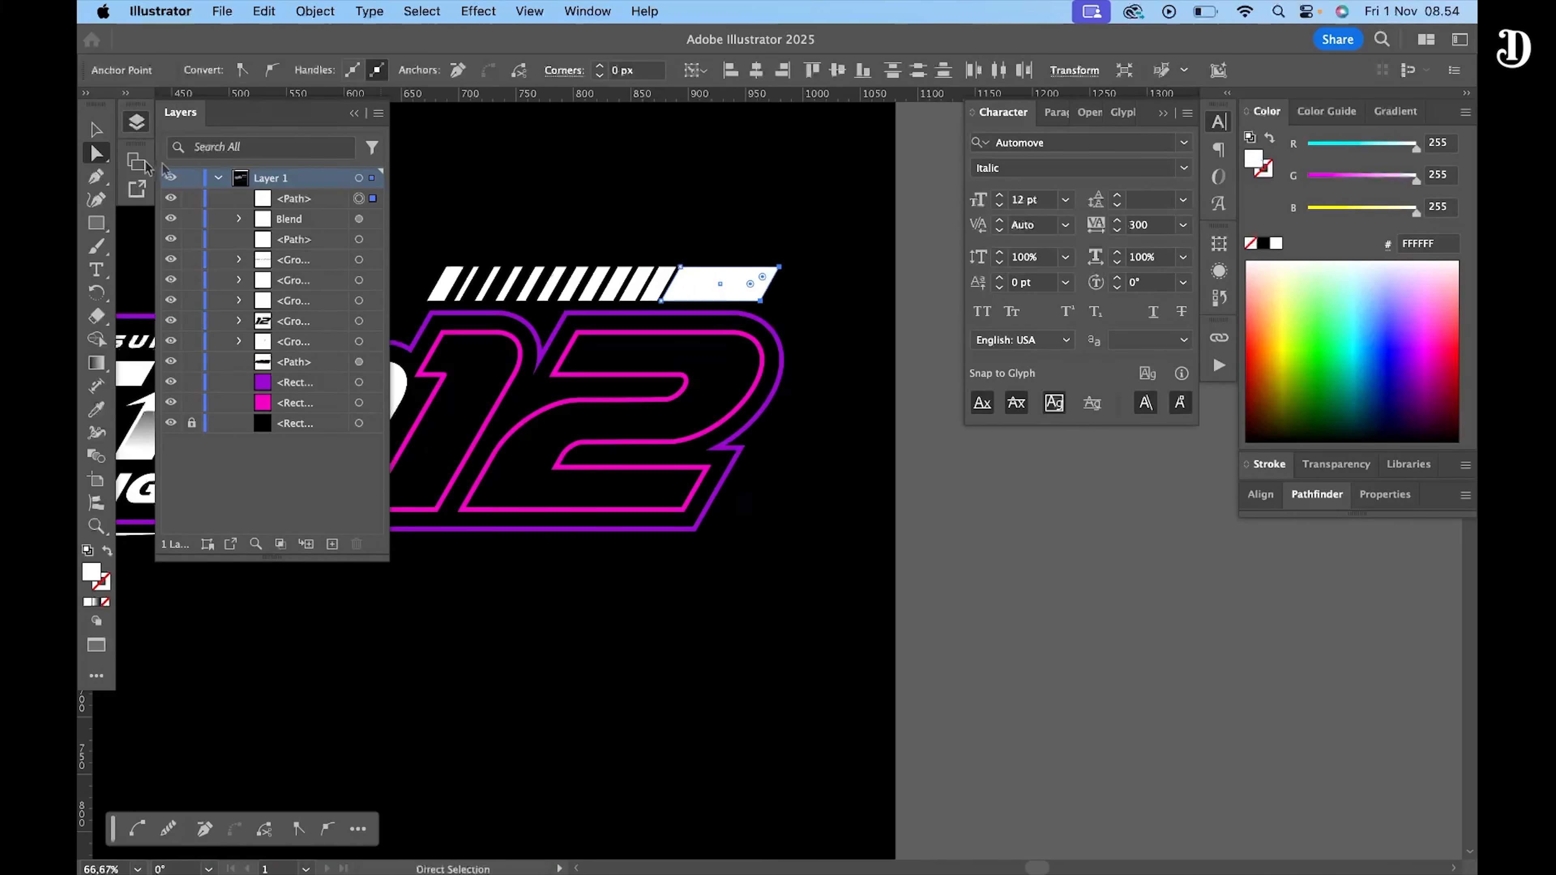
# - Slightly shrink the blend's widest end bar and close up the long solid bar beside the stripes
pyautogui.click(747, 313)
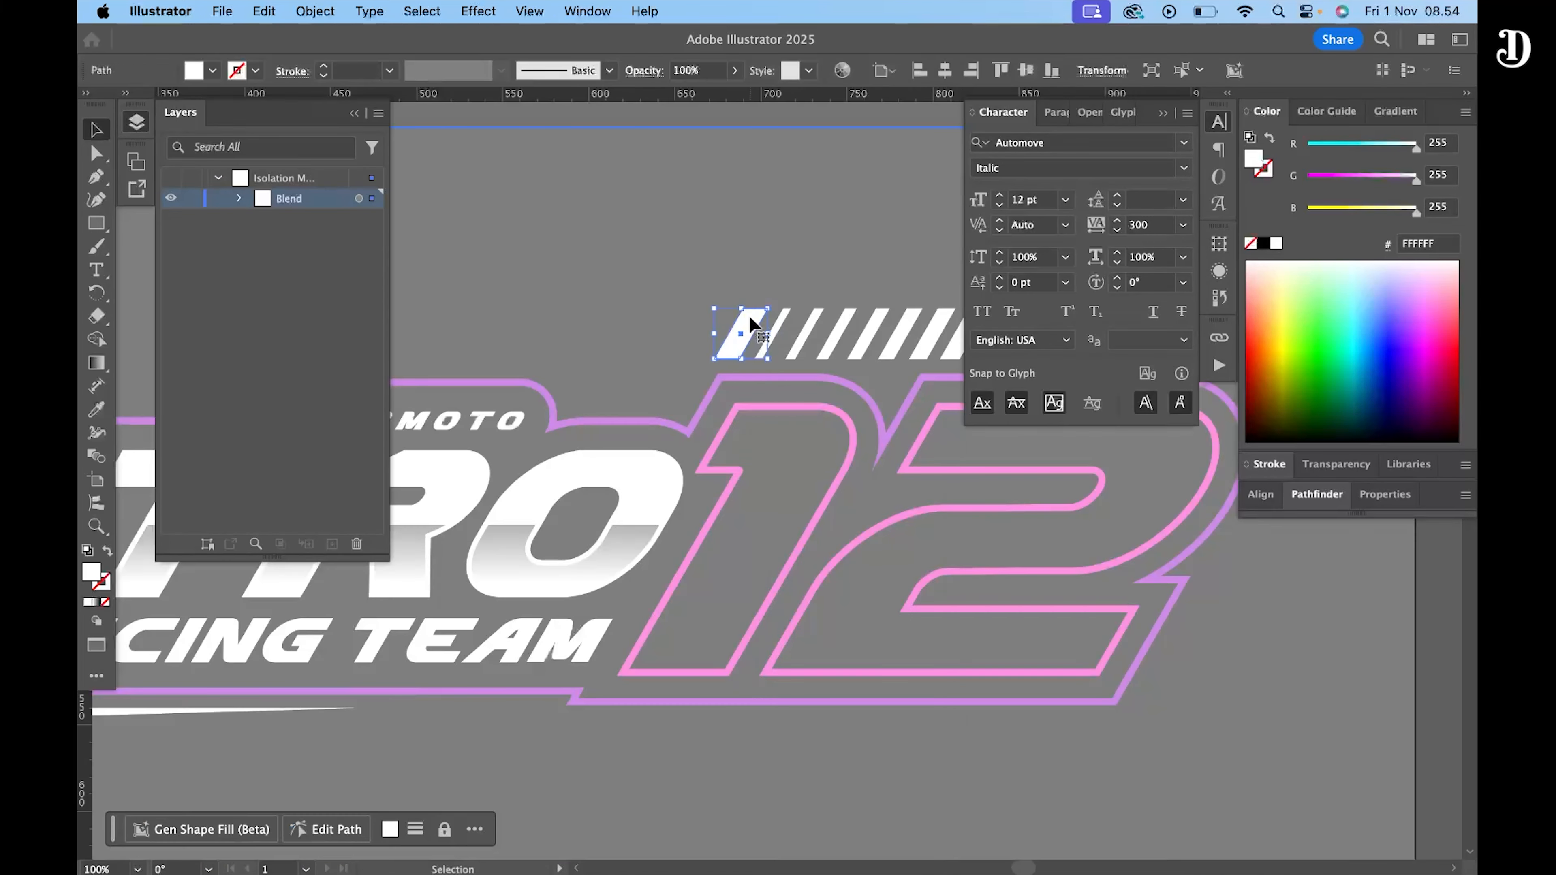
pyautogui.rightClick(747, 314)
pyautogui.press('Escape')
pyautogui.press('Delete')
pyautogui.moveTo(811, 258); pyautogui.dragTo(566, 293)
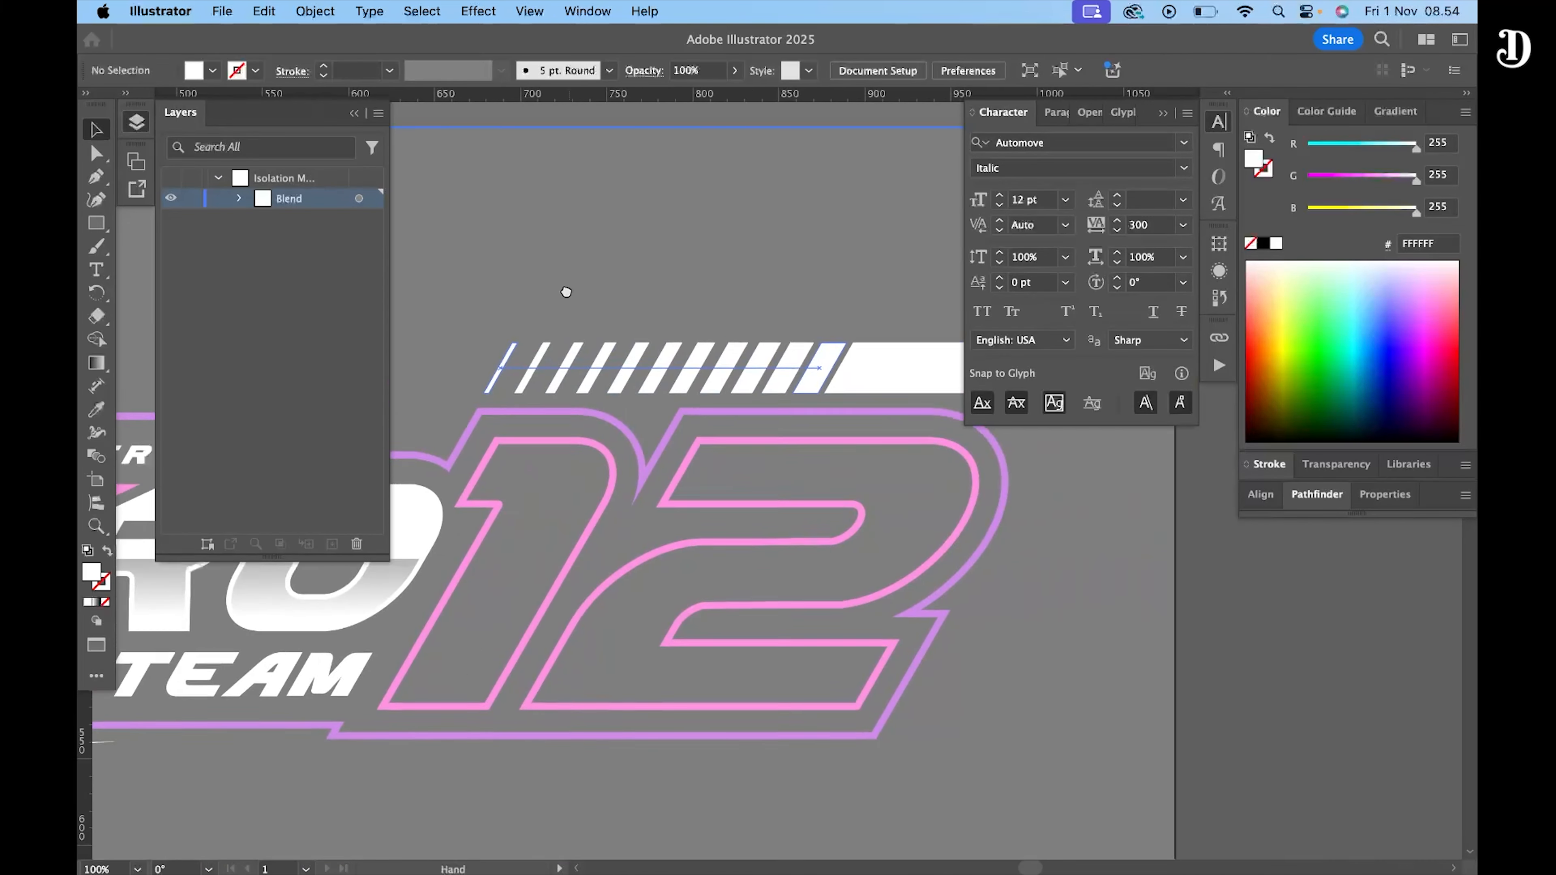
pyautogui.doubleClick(566, 293)
pyautogui.click(753, 364)
pyautogui.scroll(-3, 751, 358)
pyautogui.click(677, 309)
pyautogui.scroll(1, 856, 367)
pyautogui.moveTo(762, 362); pyautogui.dragTo(870, 358)
# - Expand the stripe blend into editable shapes
pyautogui.click(859, 372)
pyautogui.scroll(1, 867, 361)
pyautogui.click(319, 11)
pyautogui.click(332, 275)
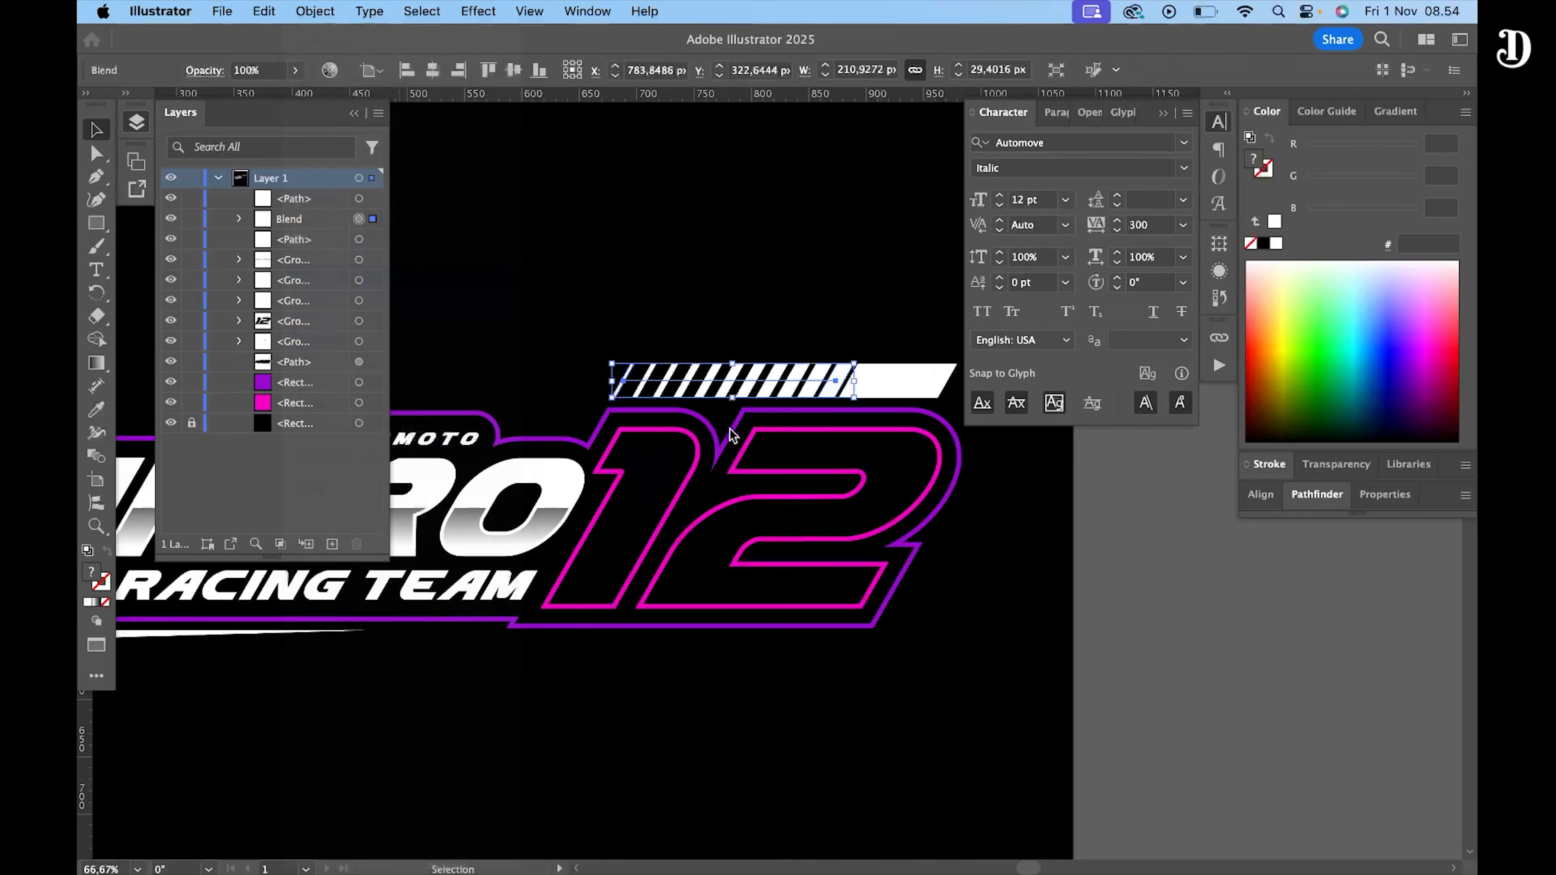
pyautogui.click(845, 581)
pyautogui.click(802, 286)
# - Draw a large white five-pointed star with long thin rays over the artboard
pyautogui.scroll(-2, 824, 283)
pyautogui.scroll(2, 912, 324)
pyautogui.moveTo(897, 307)
pyautogui.mouseDown()
pyautogui.moveTo(680, 335)
pyautogui.moveTo(871, 319)
pyautogui.mouseUp()
pyautogui.moveTo(542, 222)
pyautogui.mouseDown()
pyautogui.moveTo(633, 273)
pyautogui.moveTo(590, 244)
pyautogui.moveTo(841, 336)
pyautogui.moveTo(892, 383)
pyautogui.mouseUp()
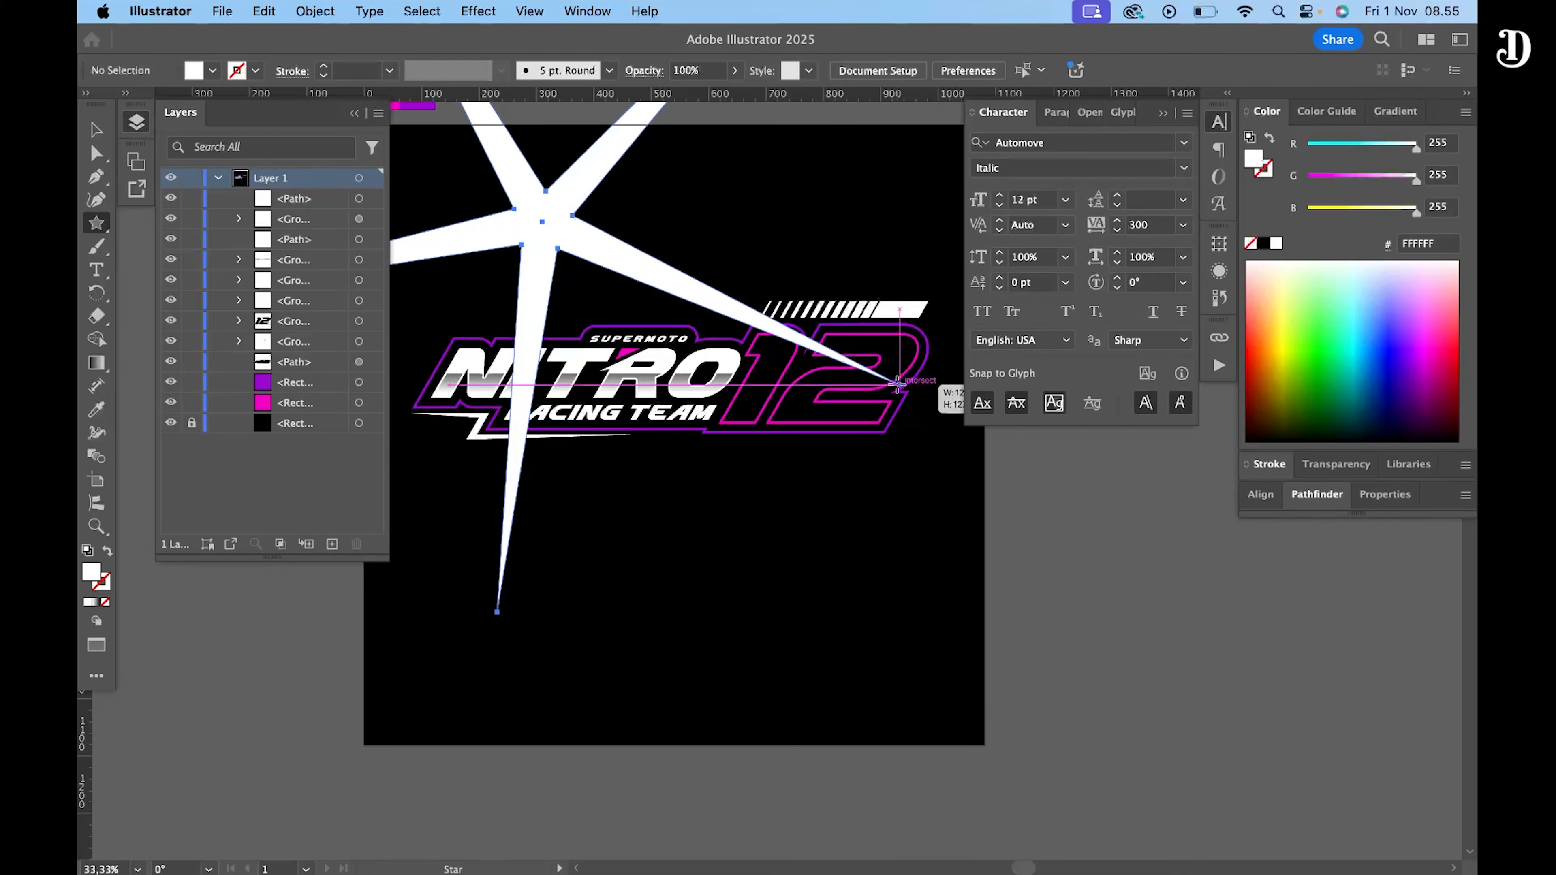
# - Scale the star down below the logo and increase its number of points to eight
pyautogui.press('v')
pyautogui.moveTo(740, 716)
pyautogui.mouseDown()
pyautogui.moveTo(632, 409)
pyautogui.moveTo(573, 299)
pyautogui.mouseUp()
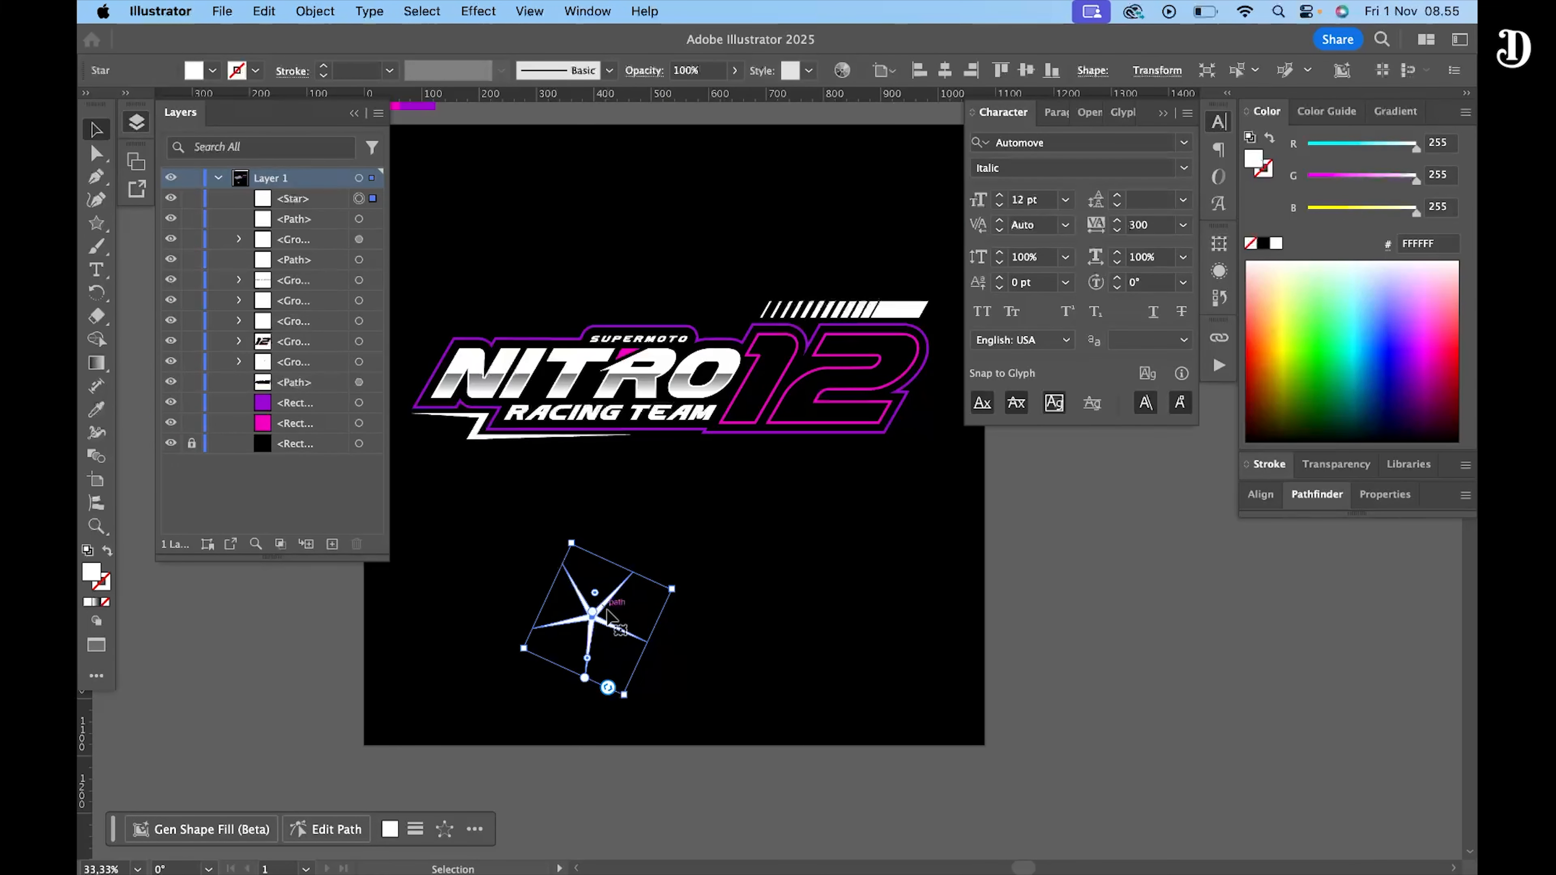
pyautogui.moveTo(607, 687); pyautogui.dragTo(588, 683)
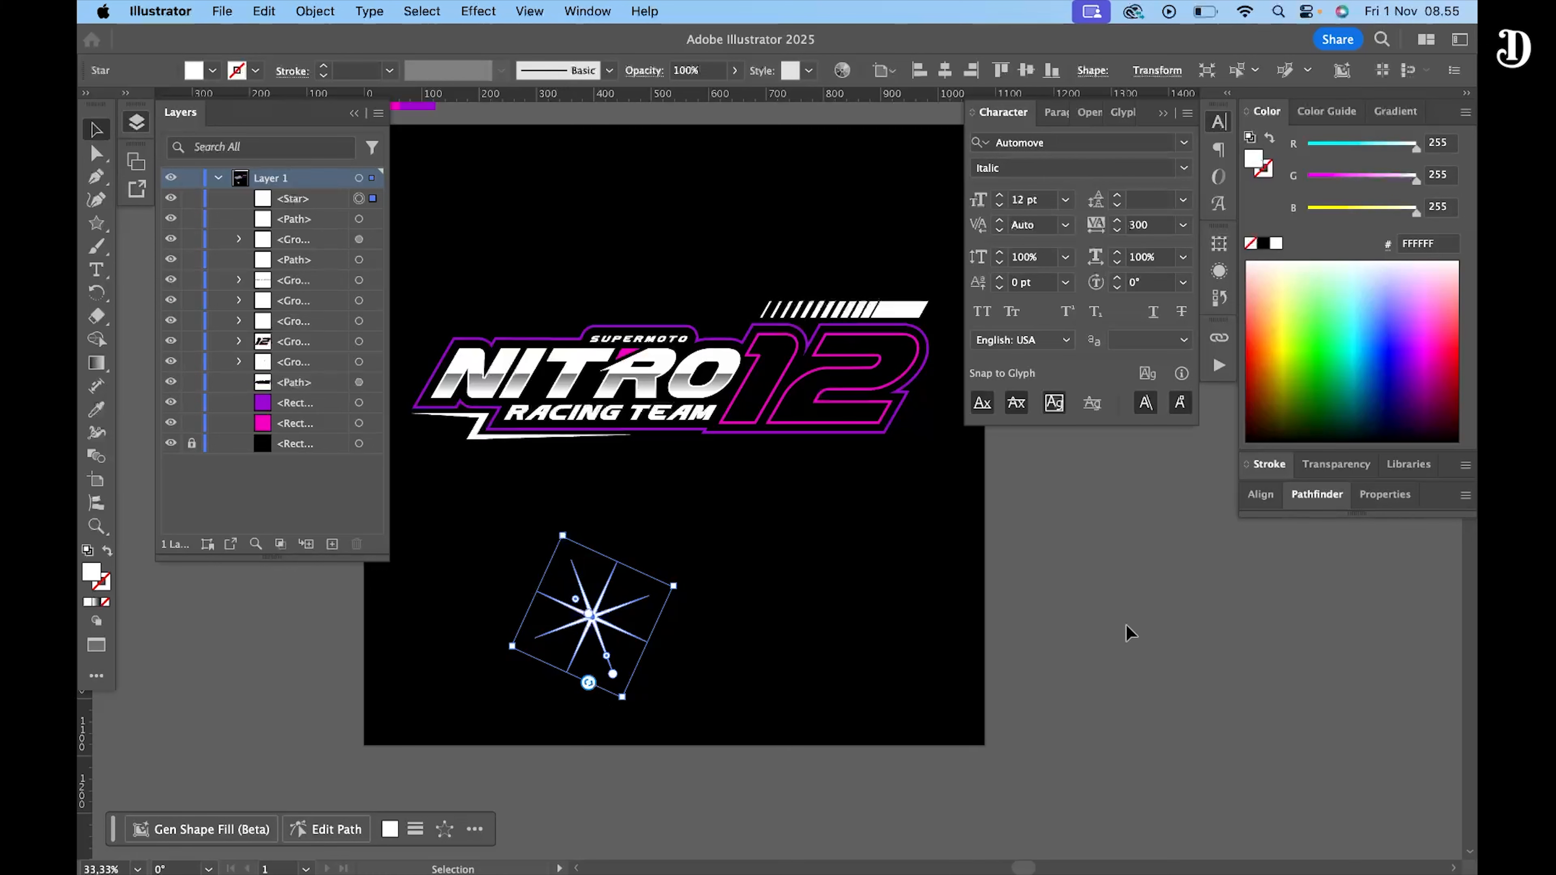
# - Rotate the eight-pointed star upright, move it onto the N of NITRO and scale it down
pyautogui.moveTo(679, 587); pyautogui.dragTo(653, 679)
pyautogui.scroll(1, 593, 618)
pyautogui.moveTo(604, 608); pyautogui.dragTo(525, 412)
pyautogui.scroll(3, 525, 412)
pyautogui.moveTo(600, 478); pyautogui.dragTo(606, 464)
pyautogui.scroll(-1, 613, 490)
pyautogui.moveTo(858, 636); pyautogui.dragTo(618, 233)
pyautogui.moveTo(782, 416); pyautogui.dragTo(650, 282)
# - Shrink the star further and centre it precisely on the N's upper-left corner
pyautogui.scroll(1, 601, 235)
pyautogui.moveTo(605, 224); pyautogui.dragTo(594, 233)
pyautogui.moveTo(676, 160); pyautogui.dragTo(651, 193)
pyautogui.scroll(1, 591, 224)
pyautogui.moveTo(605, 240); pyautogui.dragTo(594, 237)
pyautogui.click(478, 208)
pyautogui.moveTo(543, 185); pyautogui.dragTo(499, 141)
pyautogui.moveTo(585, 248); pyautogui.dragTo(590, 241)
pyautogui.scroll(1, 510, 147)
pyautogui.moveTo(493, 135); pyautogui.dragTo(506, 150)
# - Fill the star with a radial gradient that fades outward from white to white at 0% opacity
pyautogui.press('.')
pyautogui.click(1363, 143)
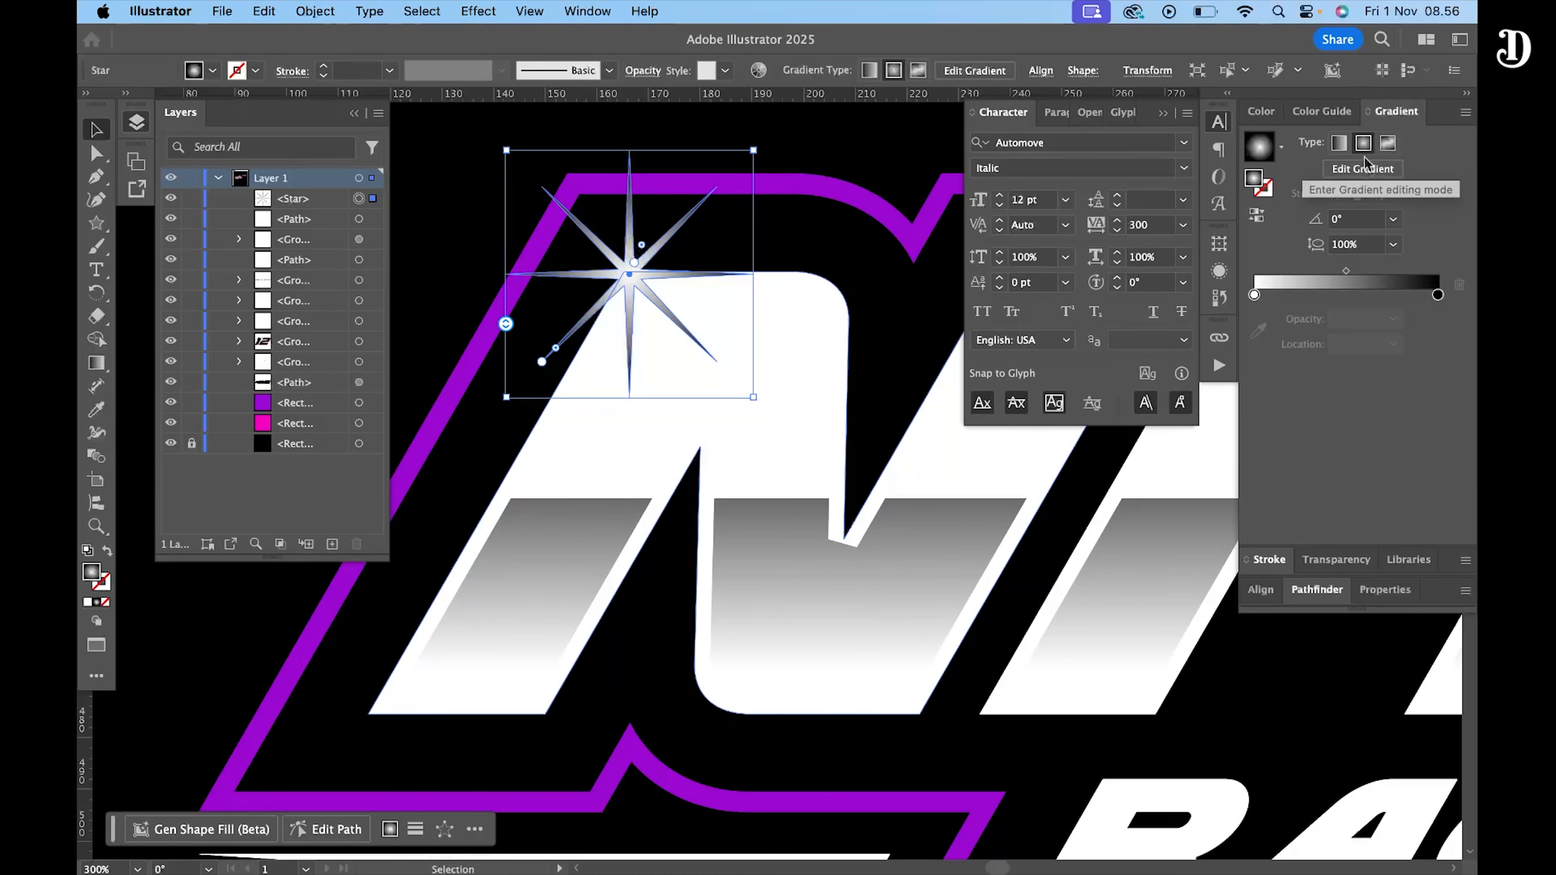
pyautogui.click(1438, 296)
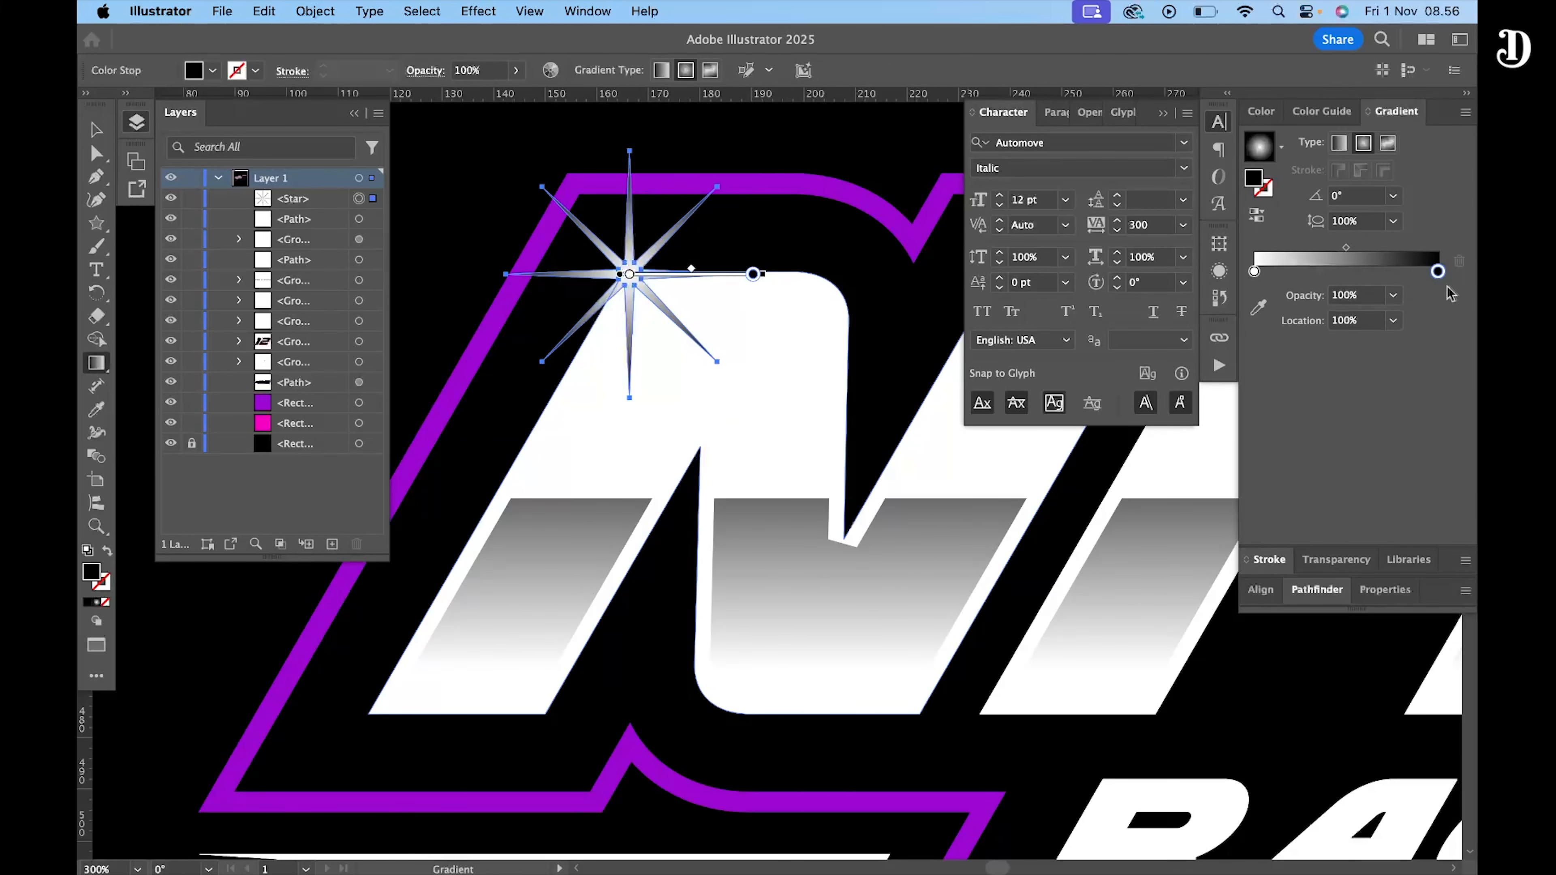
pyautogui.doubleClick(1255, 178)
pyautogui.moveTo(540, 320); pyautogui.dragTo(515, 297)
pyautogui.click(983, 310)
pyautogui.click(1395, 296)
pyautogui.click(1420, 321)
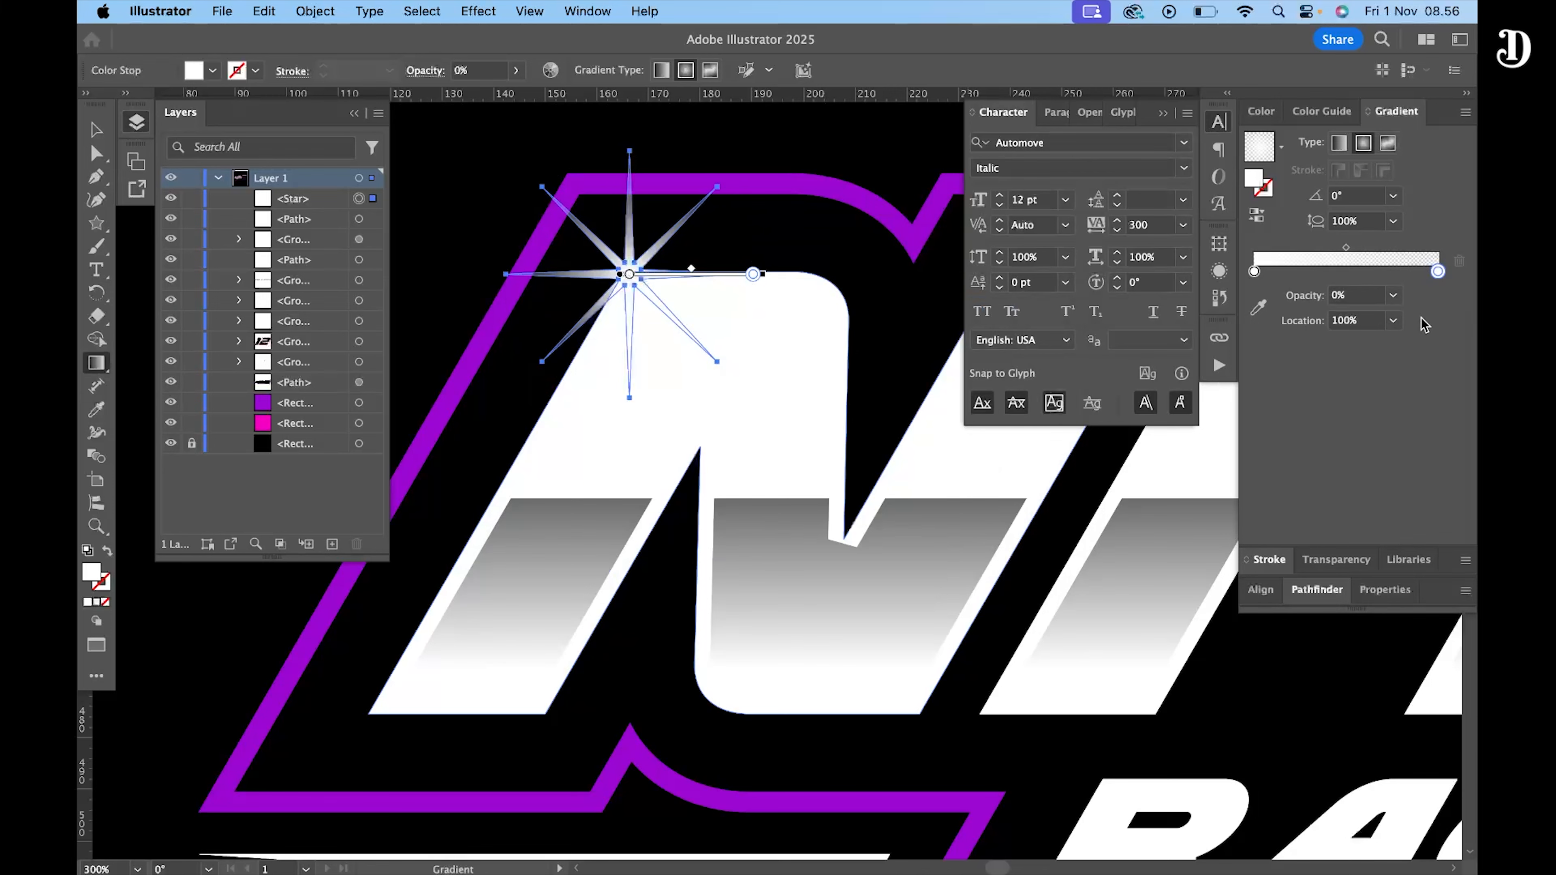
pyautogui.click(97, 130)
pyautogui.scroll(1, 631, 276)
pyautogui.press('g')
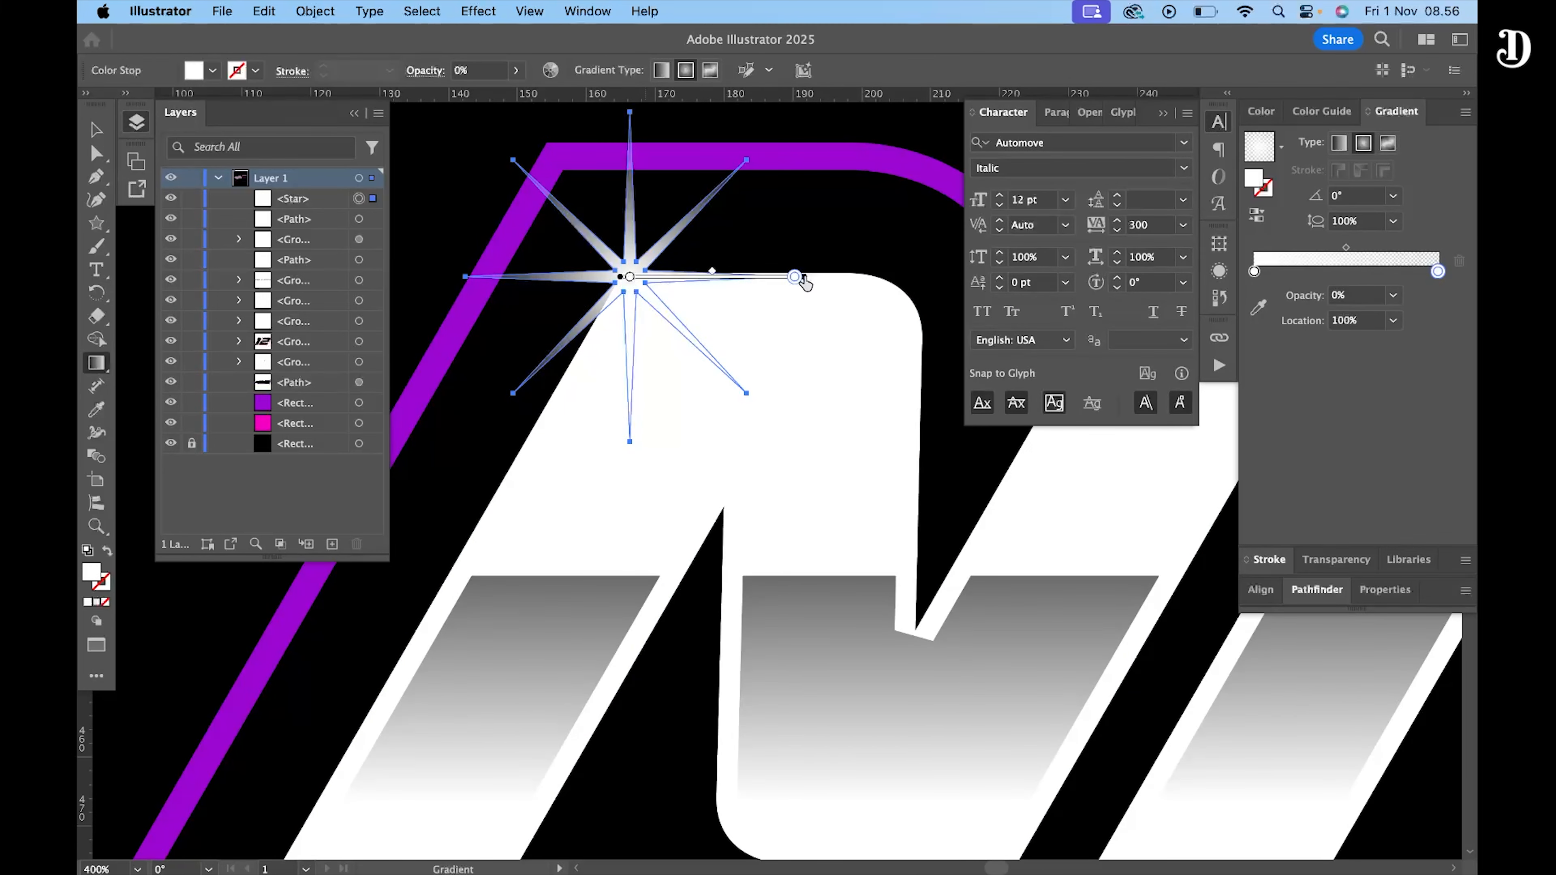
# - Place a copy of the sparkle on the upper-right corner of the M in TEAM
pyautogui.scroll(-1, 500, 249)
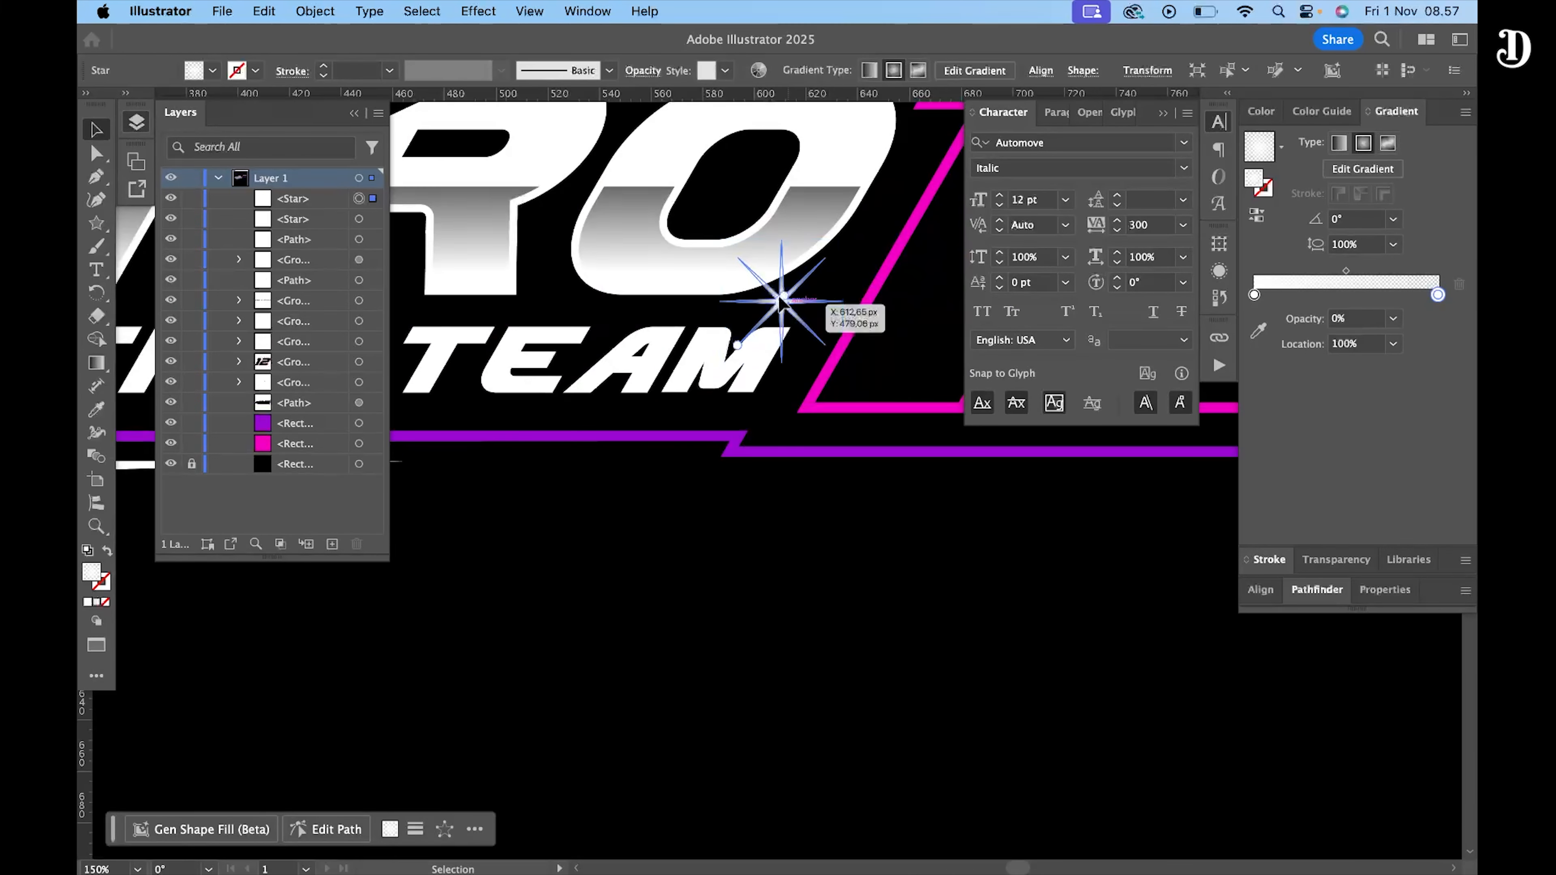
pyautogui.moveTo(786, 318)
pyautogui.mouseDown()
pyautogui.moveTo(789, 333)
pyautogui.moveTo(806, 311)
pyautogui.mouseUp()
pyautogui.click(818, 284)
pyautogui.click(783, 495)
pyautogui.scroll(5, 787, 334)
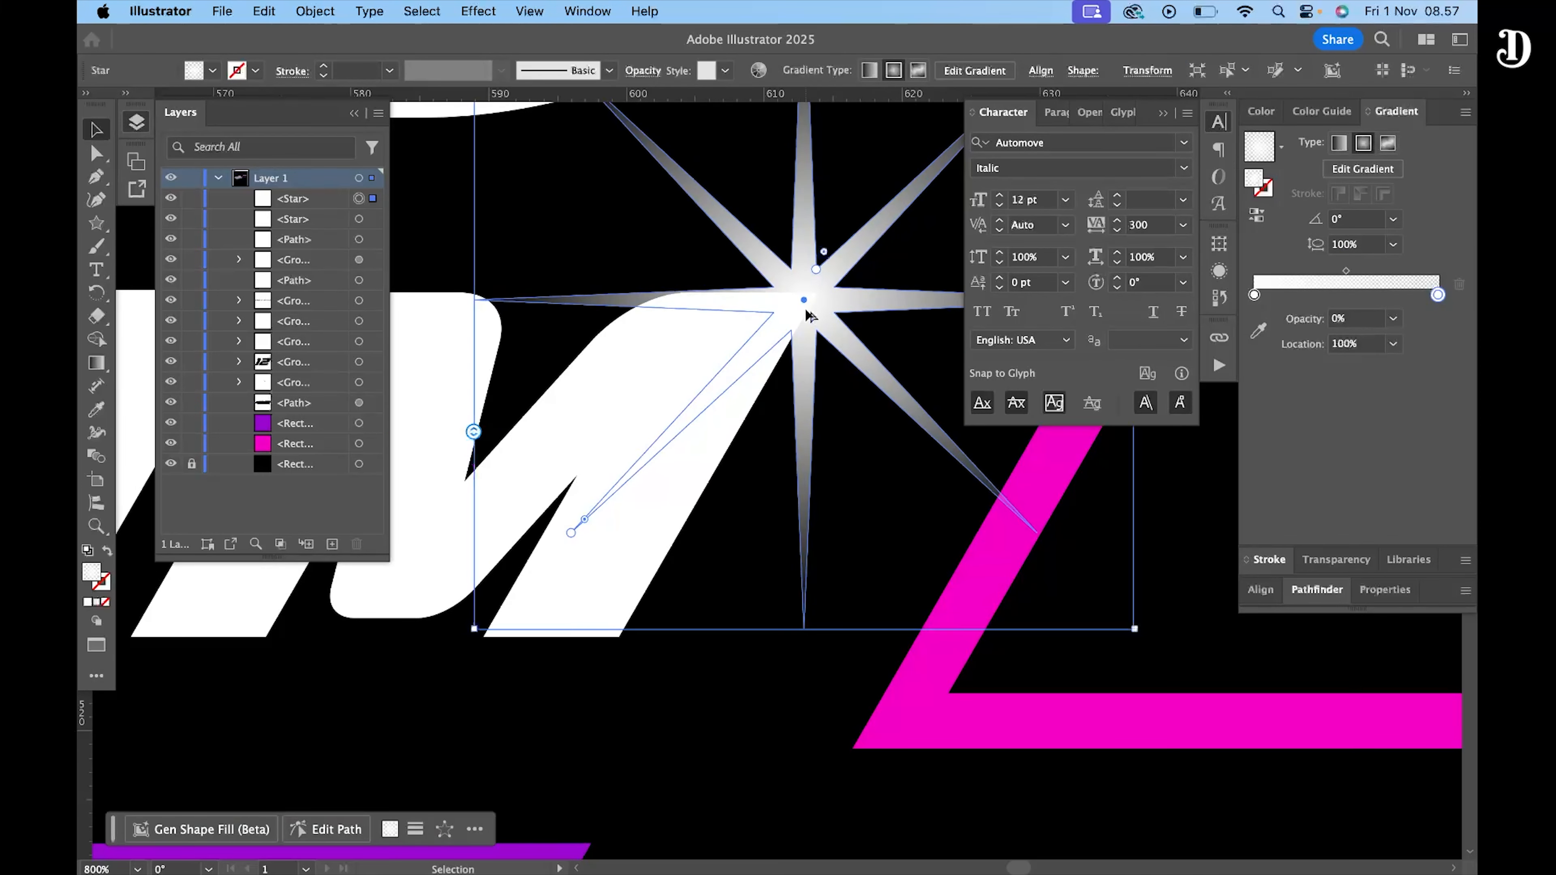
pyautogui.scroll(-10, 807, 314)
pyautogui.click(740, 548)
pyautogui.scroll(-3, 740, 547)
# - Select the whole logo with both sparkles and group it
pyautogui.moveTo(820, 257); pyautogui.dragTo(745, 344)
pyautogui.moveTo(968, 587); pyautogui.dragTo(413, 327)
pyautogui.rightClick(631, 455)
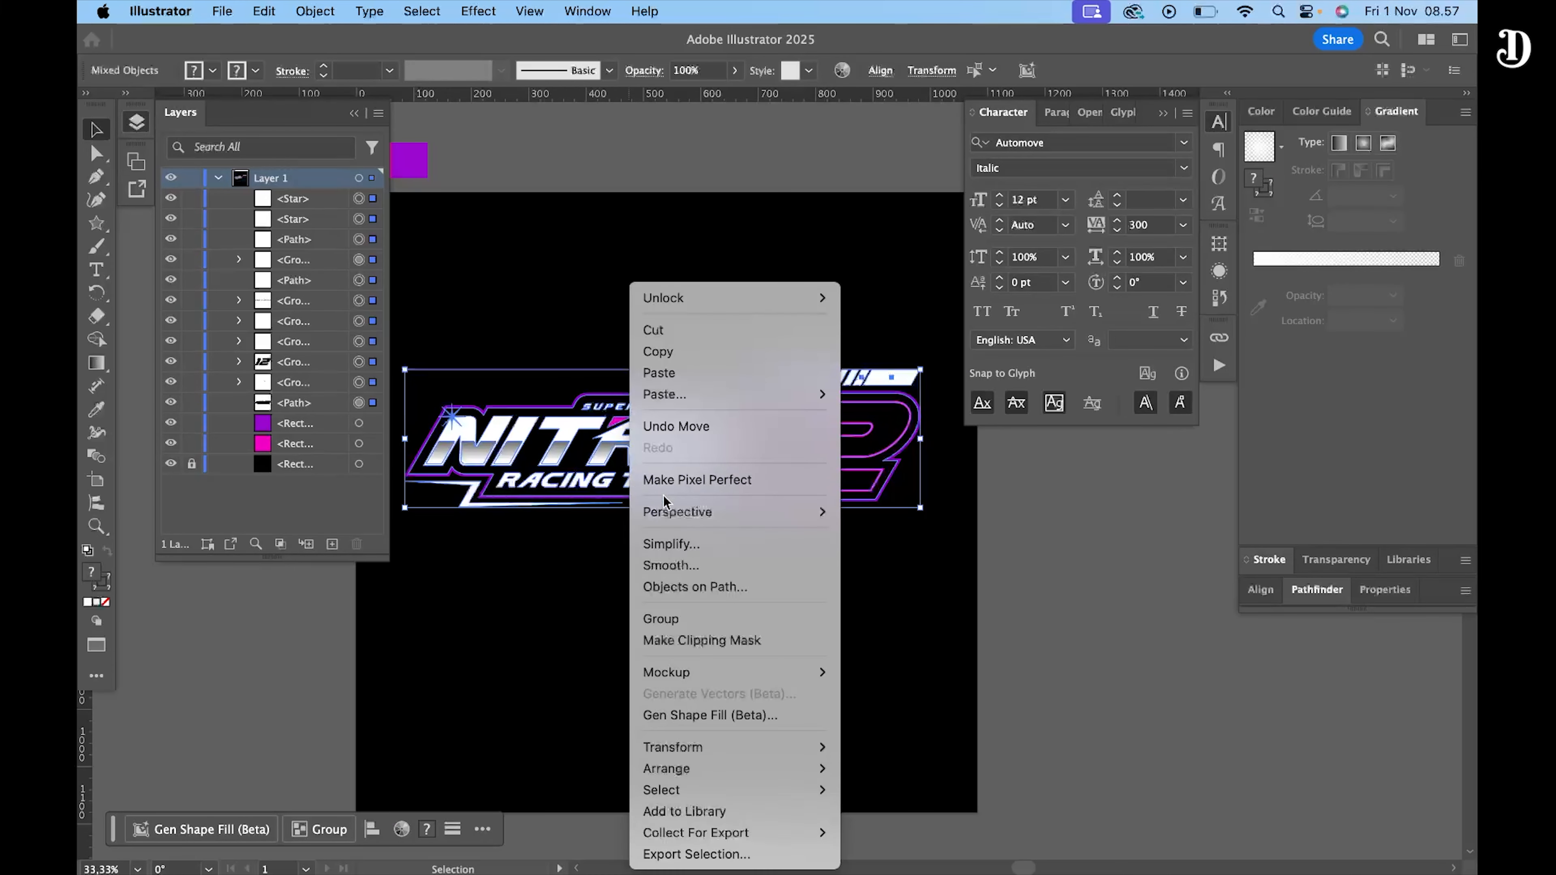
pyautogui.click(694, 624)
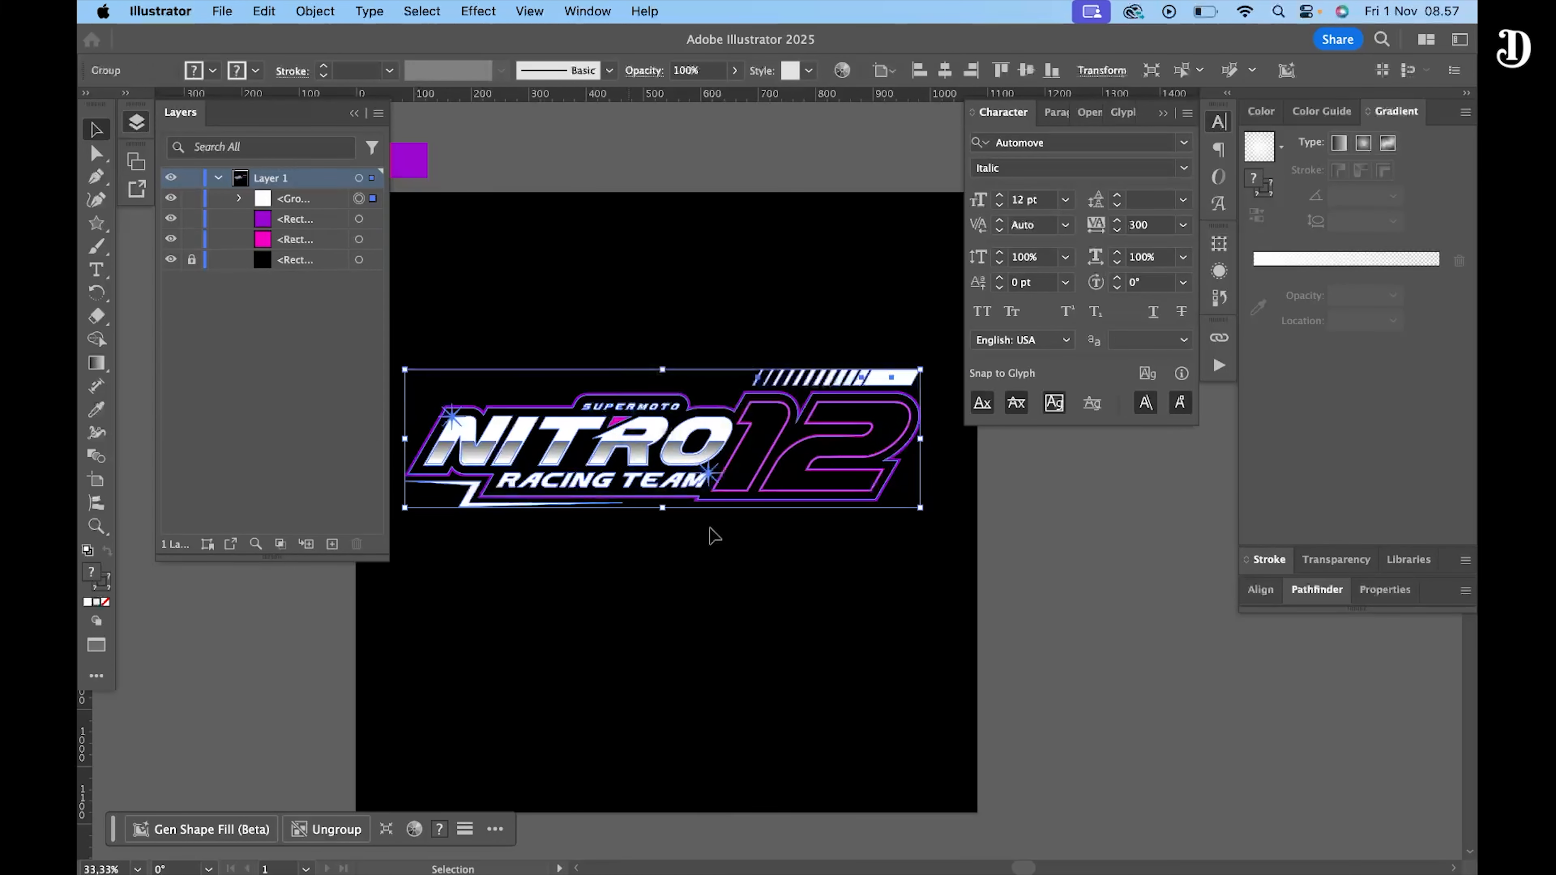
# - Centre the logo group horizontally and vertically on the artboard
pyautogui.scroll(-3, 712, 531)
pyautogui.scroll(-3, 705, 608)
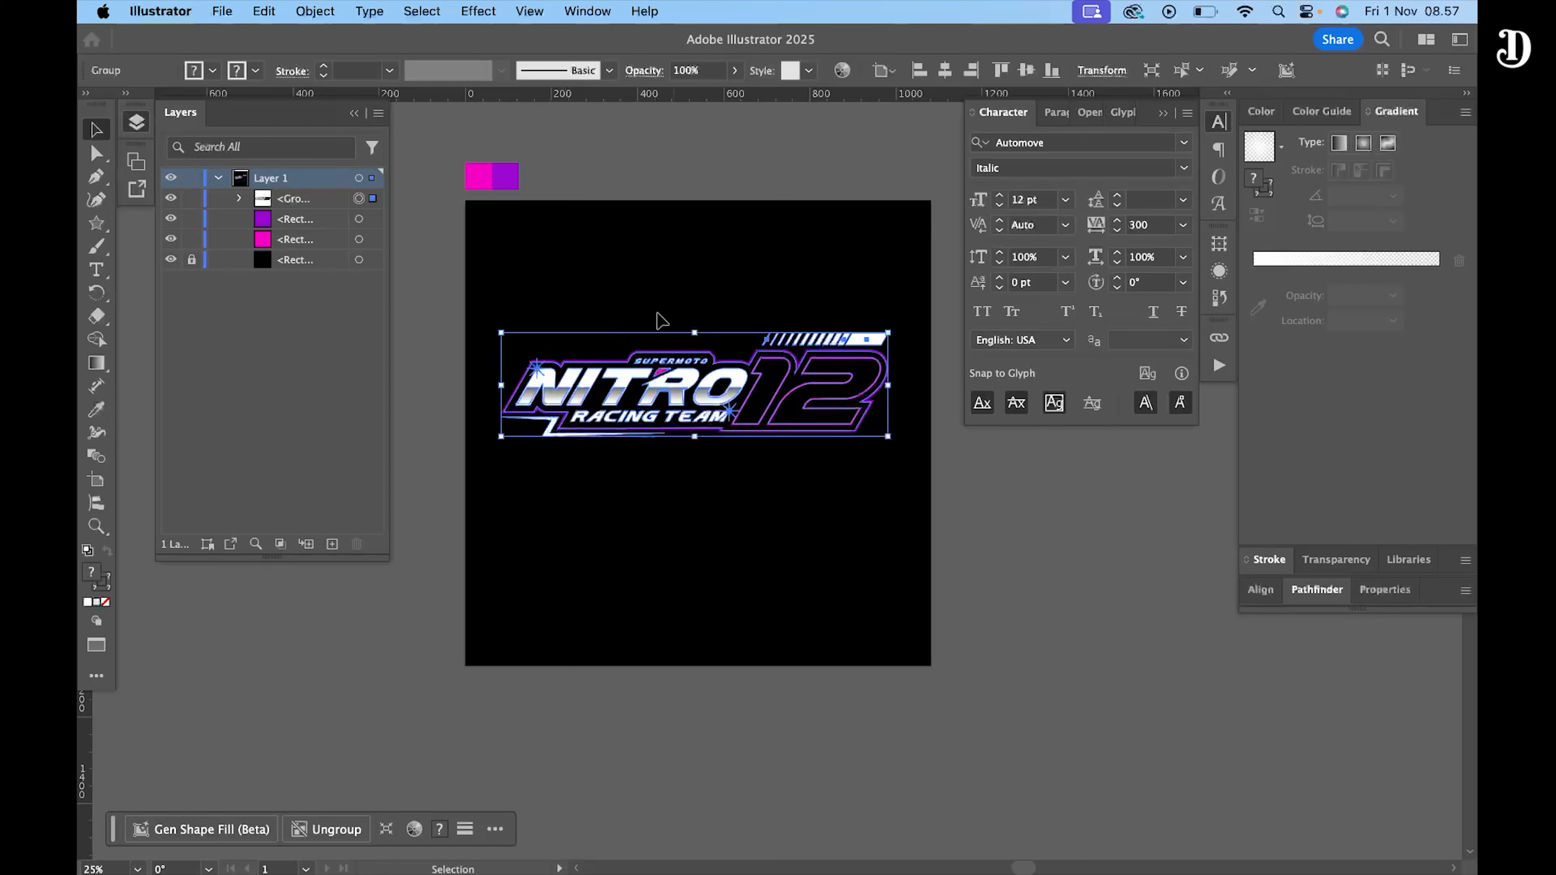
pyautogui.click(1262, 590)
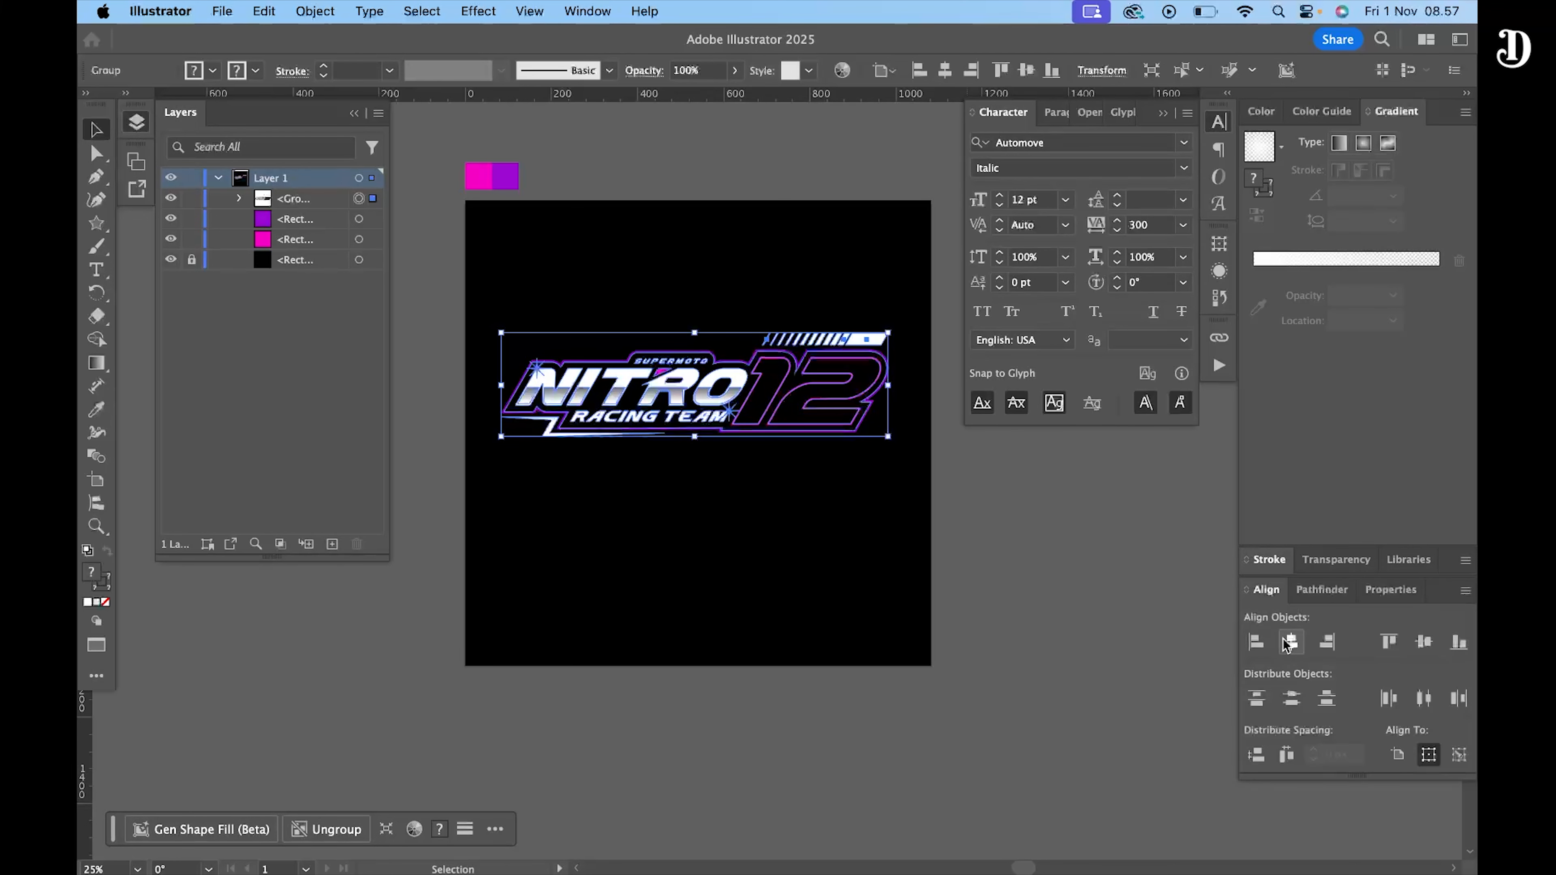
pyautogui.click(1290, 642)
pyautogui.click(1424, 642)
pyautogui.hscroll(1, 718, 433)
# - Copy the logo group, paste the duplicate in back and place it directly above the black background rectangle in the stacking order
pyautogui.rightClick(718, 433)
pyautogui.click(766, 306)
pyautogui.click(1051, 587)
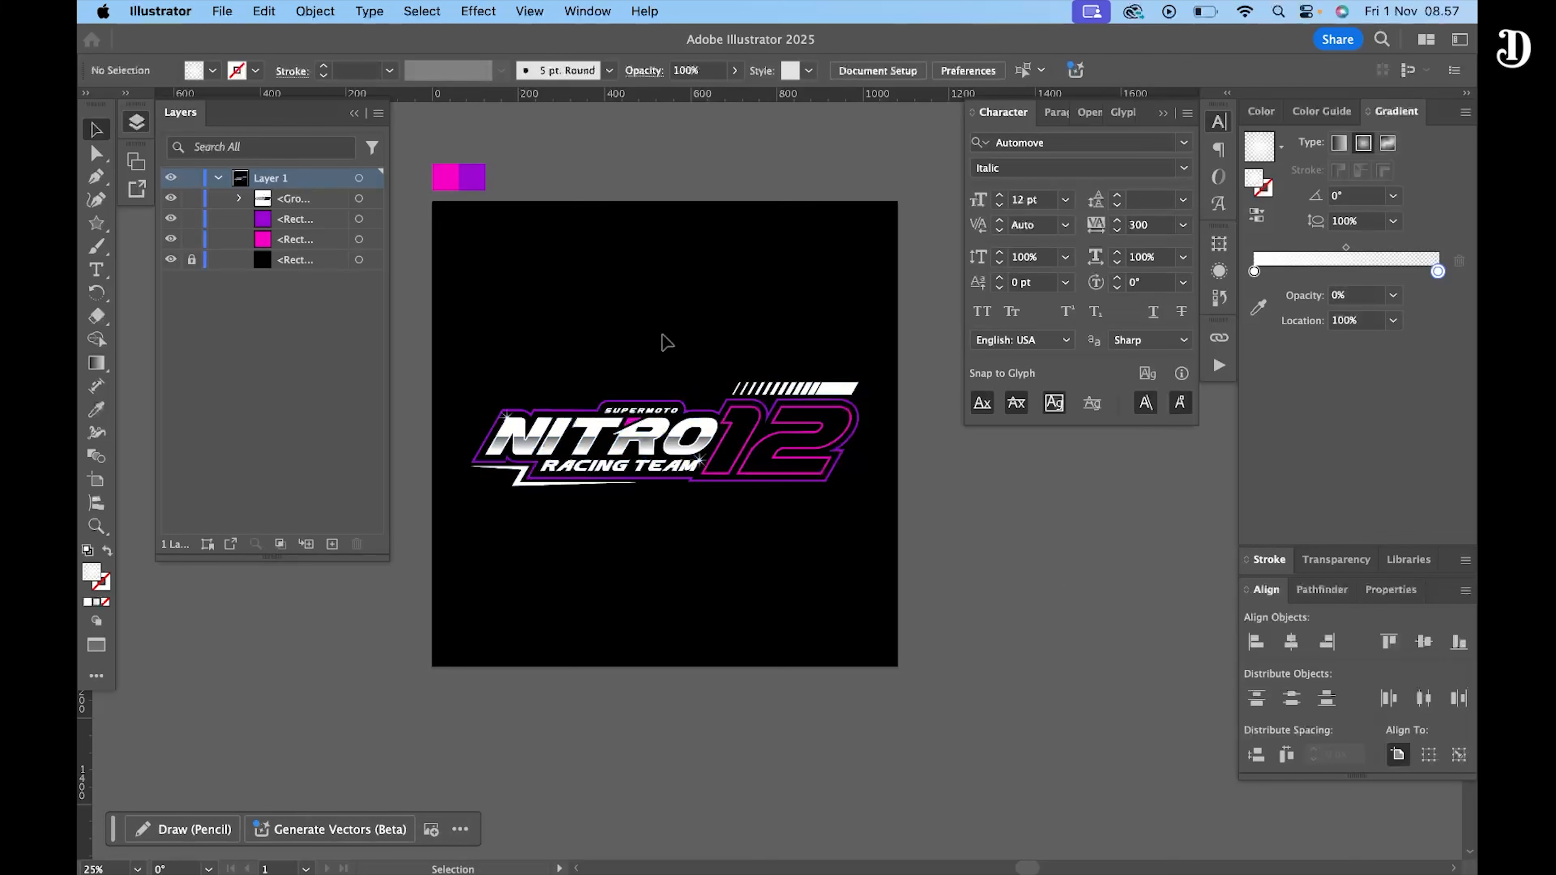
pyautogui.rightClick(692, 319)
pyautogui.click(618, 339)
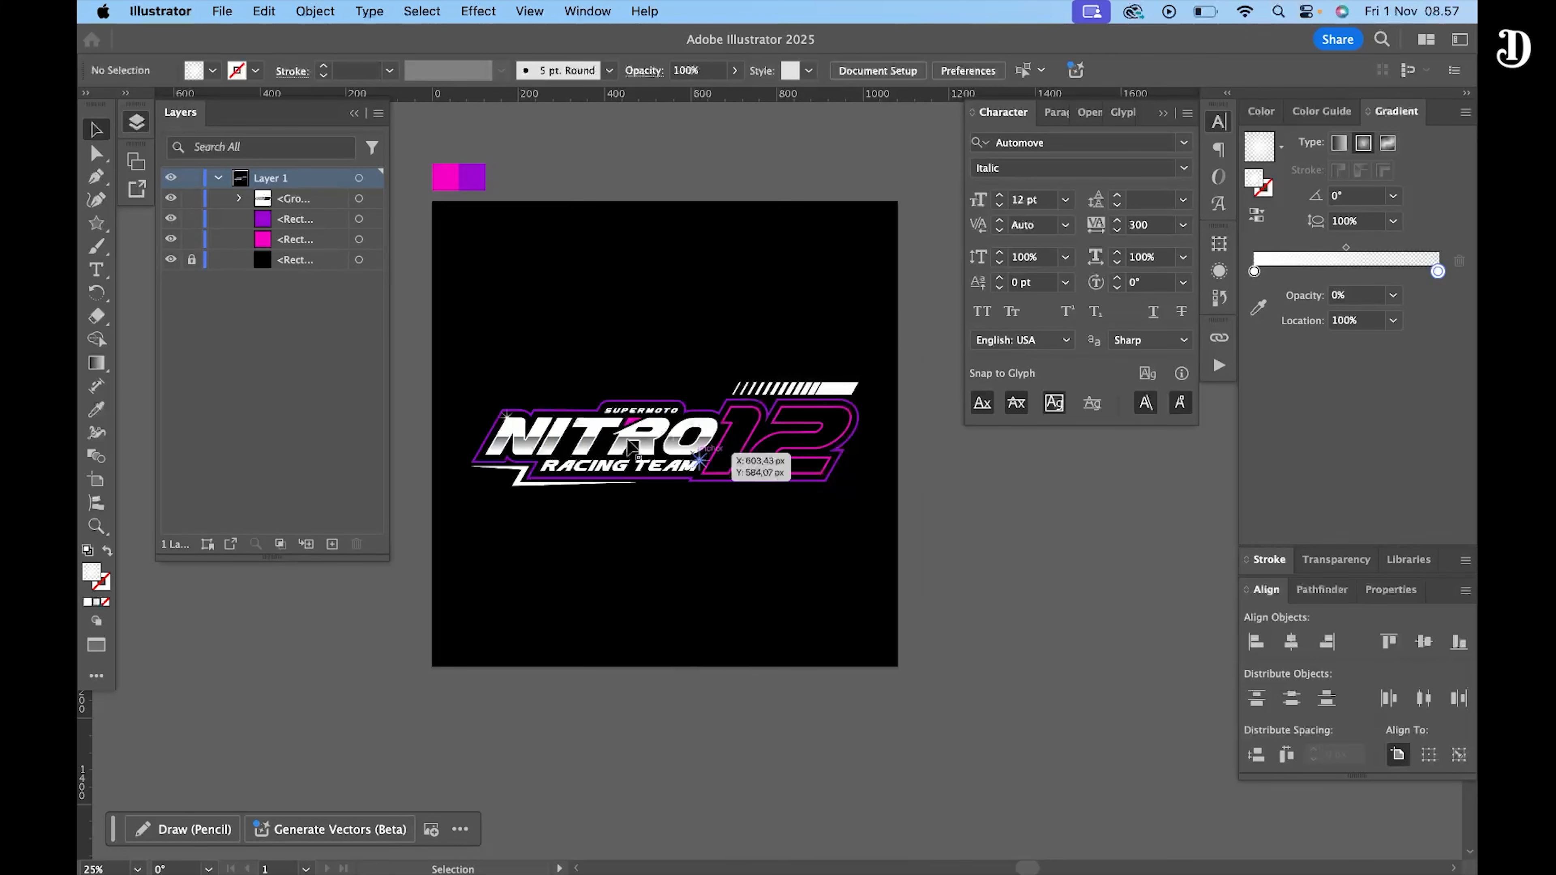
pyautogui.rightClick(660, 301)
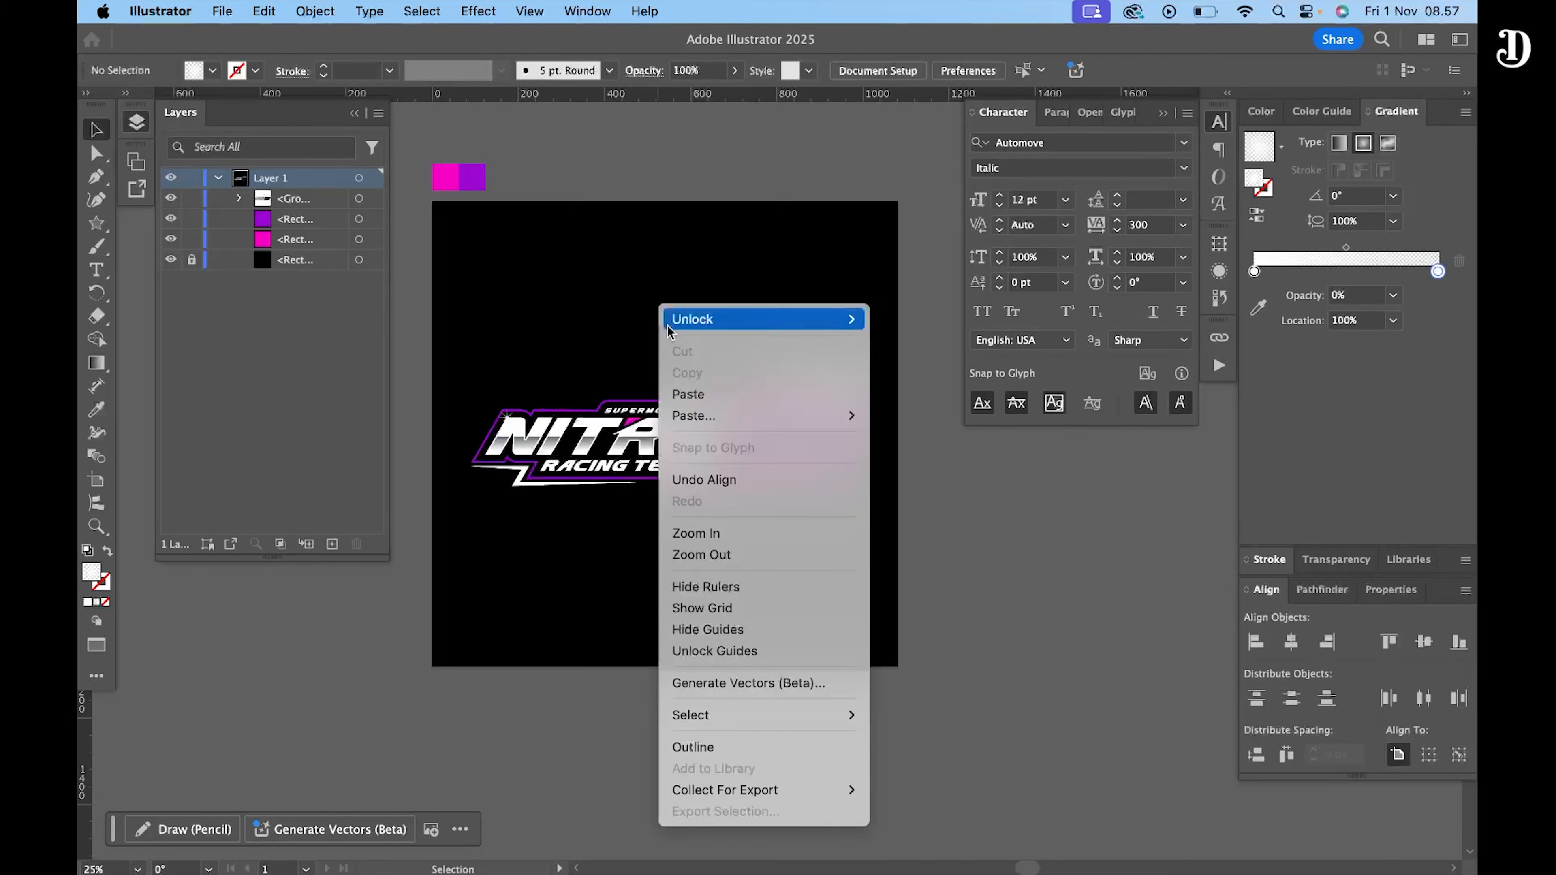
pyautogui.moveTo(738, 416)
pyautogui.click(913, 437)
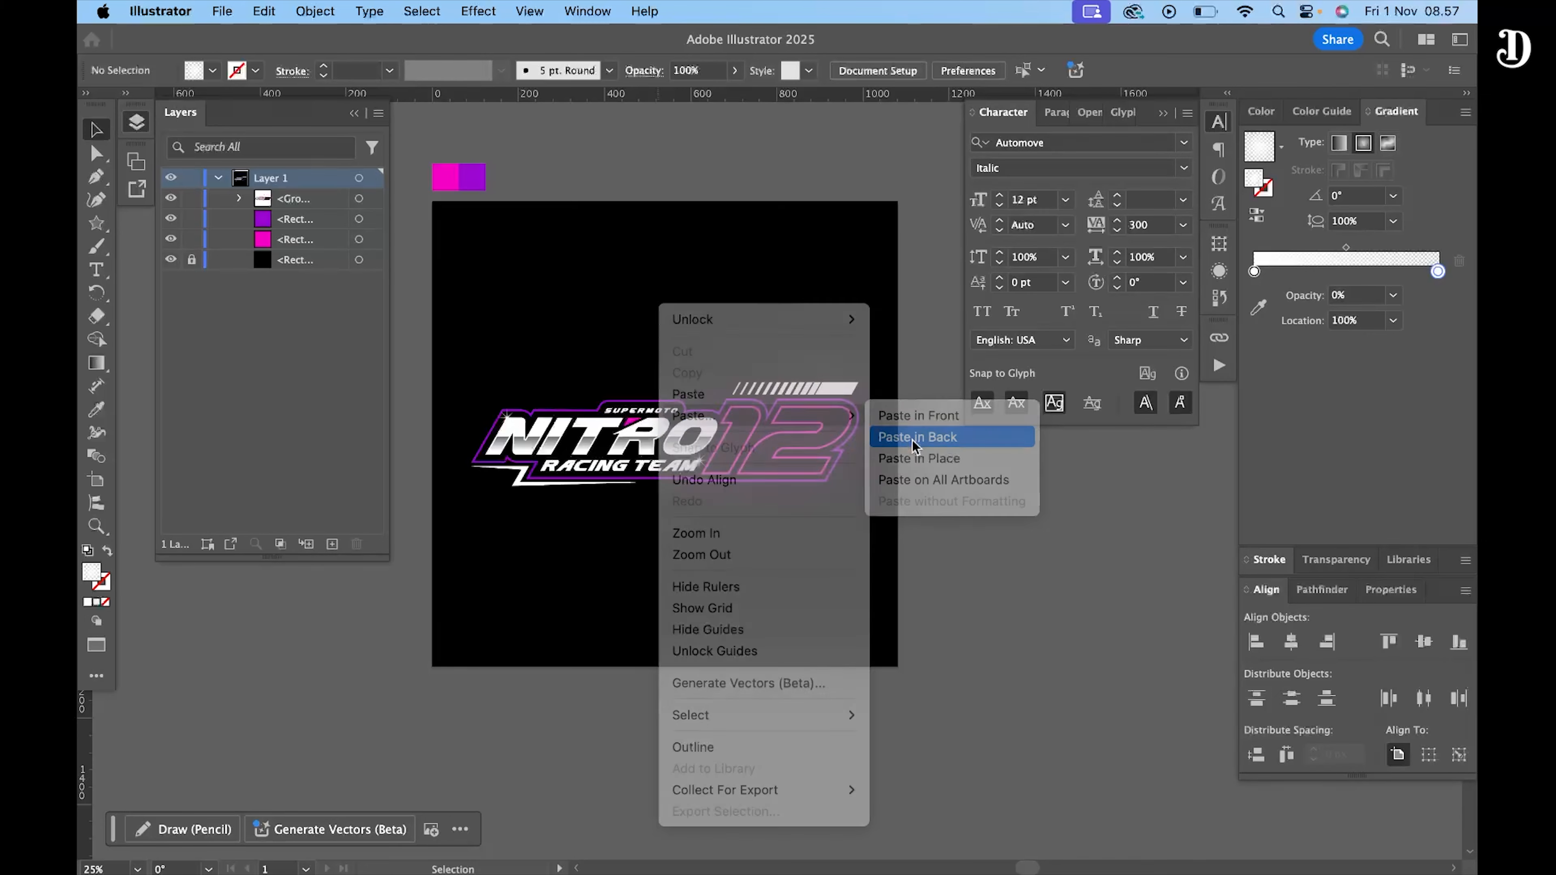
pyautogui.moveTo(299, 288); pyautogui.dragTo(293, 274)
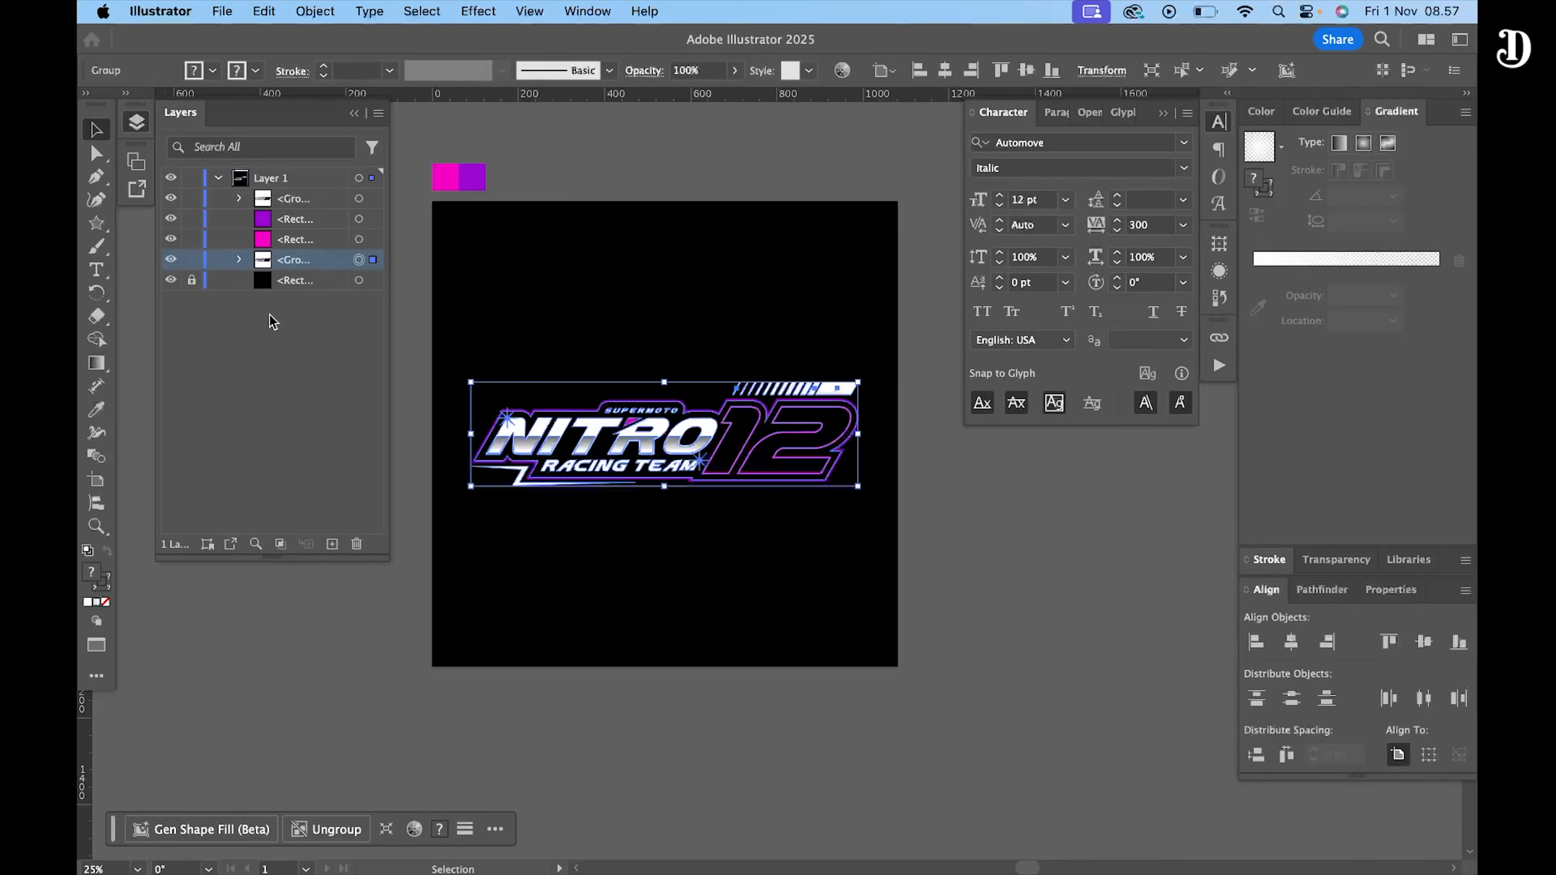
# - Enlarge the rear logo copy to about 3108 × 832 px and shift it slightly up and to the left
pyautogui.moveTo(857, 486); pyautogui.dragTo(1202, 577)
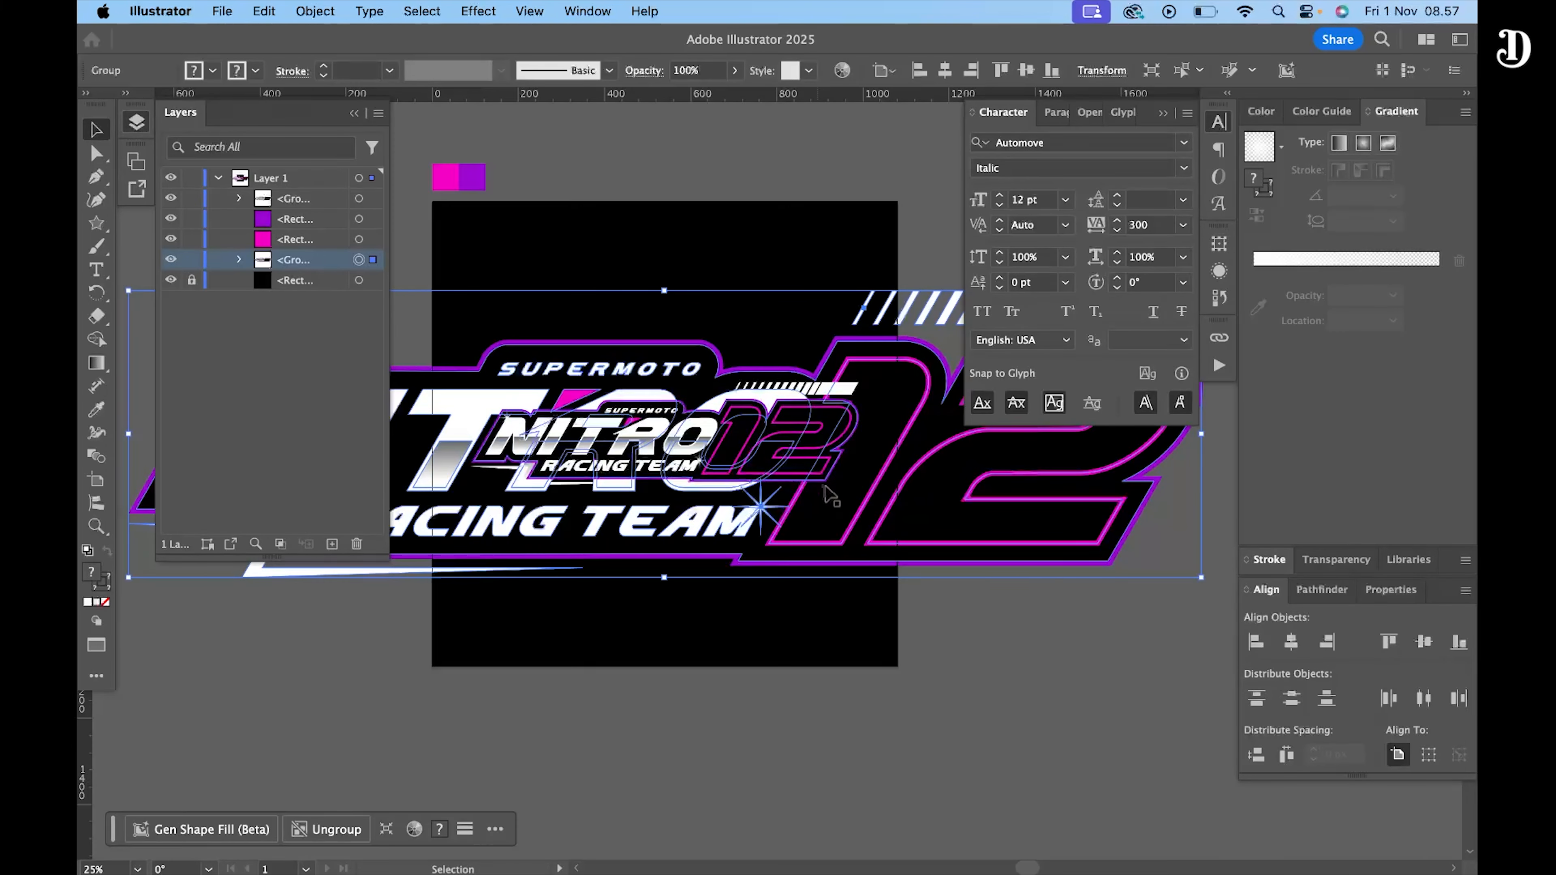
pyautogui.press('super+minus')
pyautogui.press('super+minus')
pyautogui.moveTo(904, 512); pyautogui.dragTo(971, 529)
pyautogui.click(946, 603)
pyautogui.click(1219, 244)
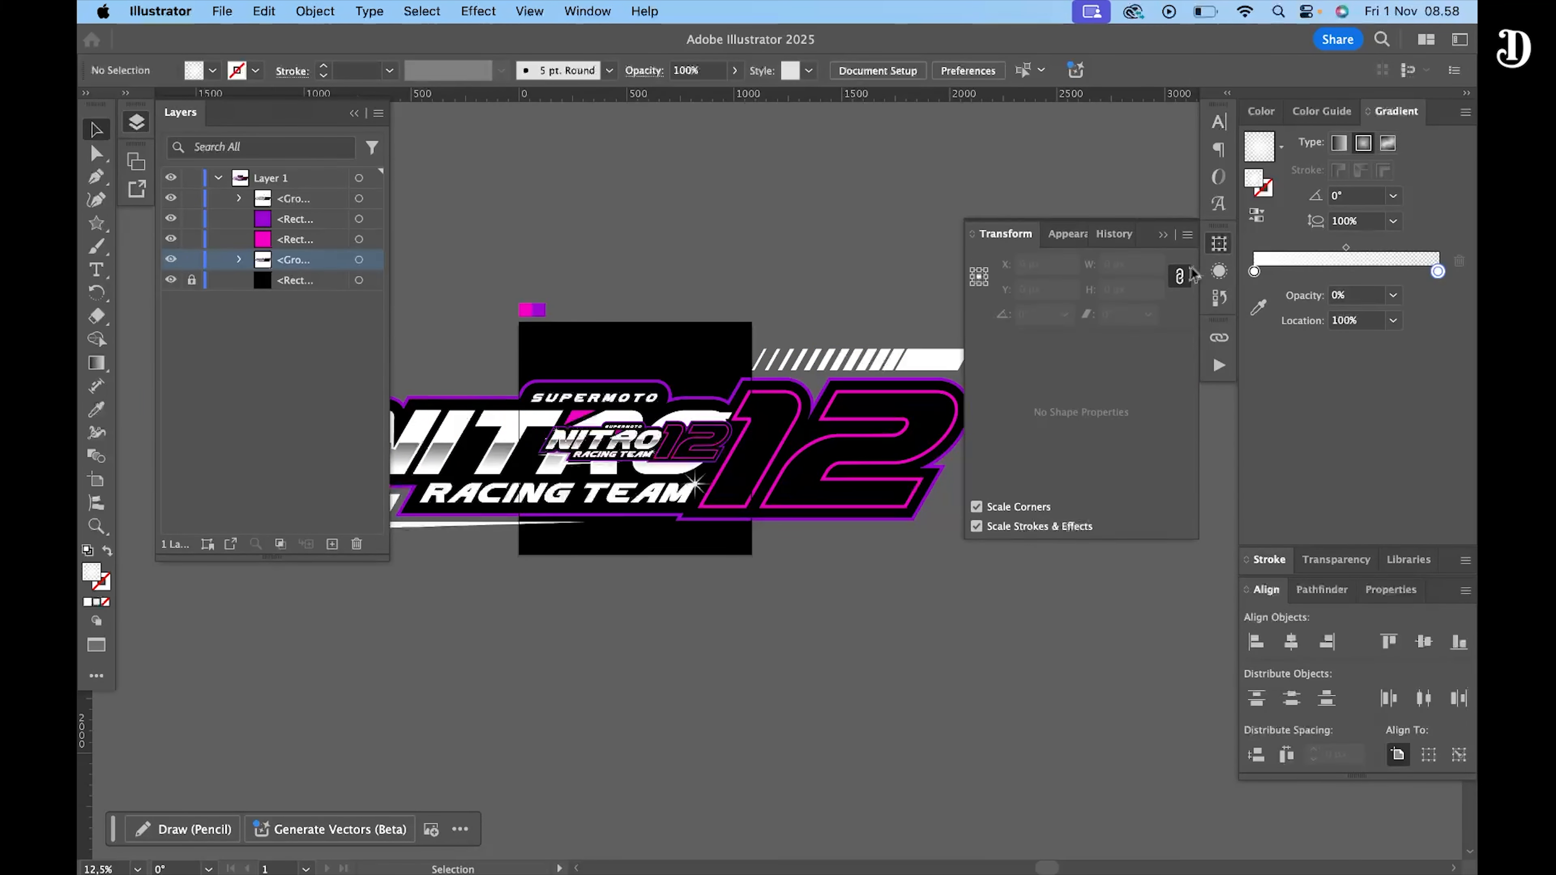
pyautogui.moveTo(804, 482); pyautogui.dragTo(765, 471)
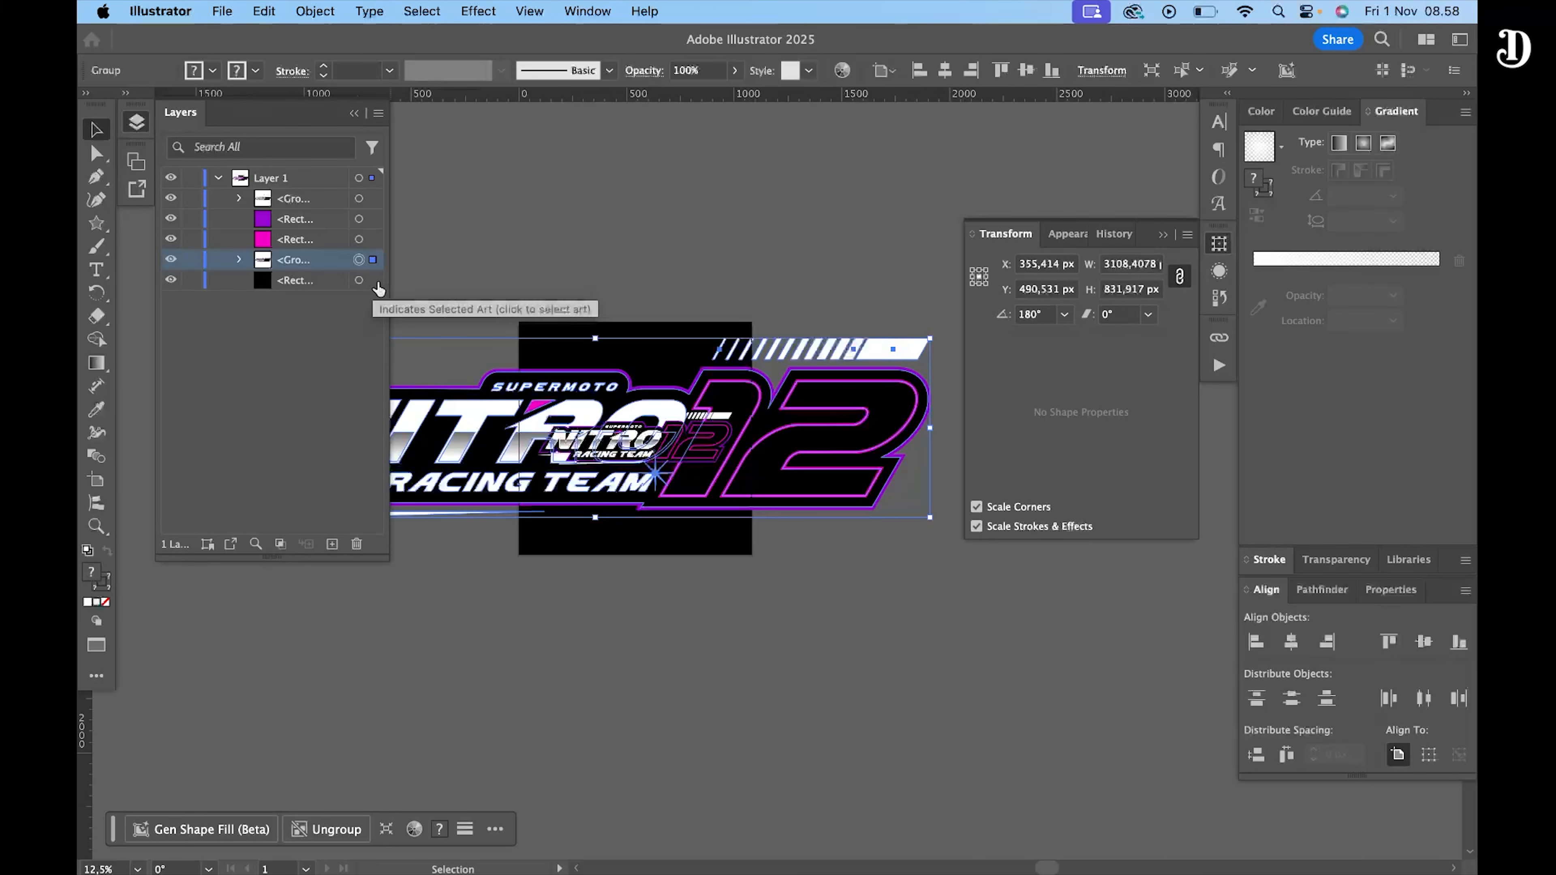
# - Duplicate the black background square in place and stack the duplicate directly above the enlarged logo copy
pyautogui.click(613, 343)
pyautogui.rightClick(591, 339)
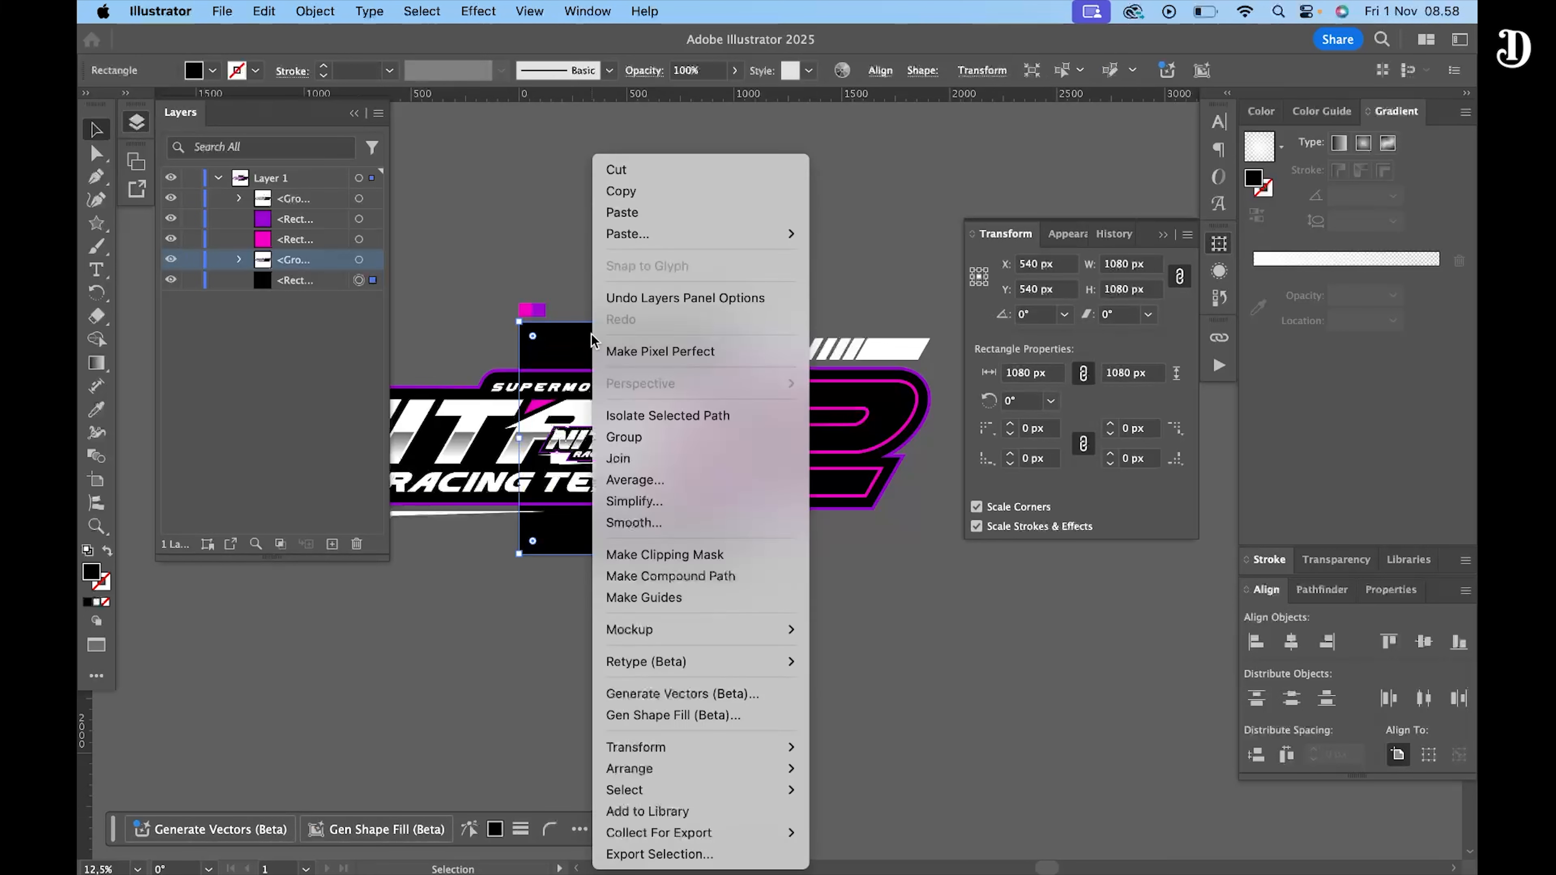
pyautogui.click(640, 194)
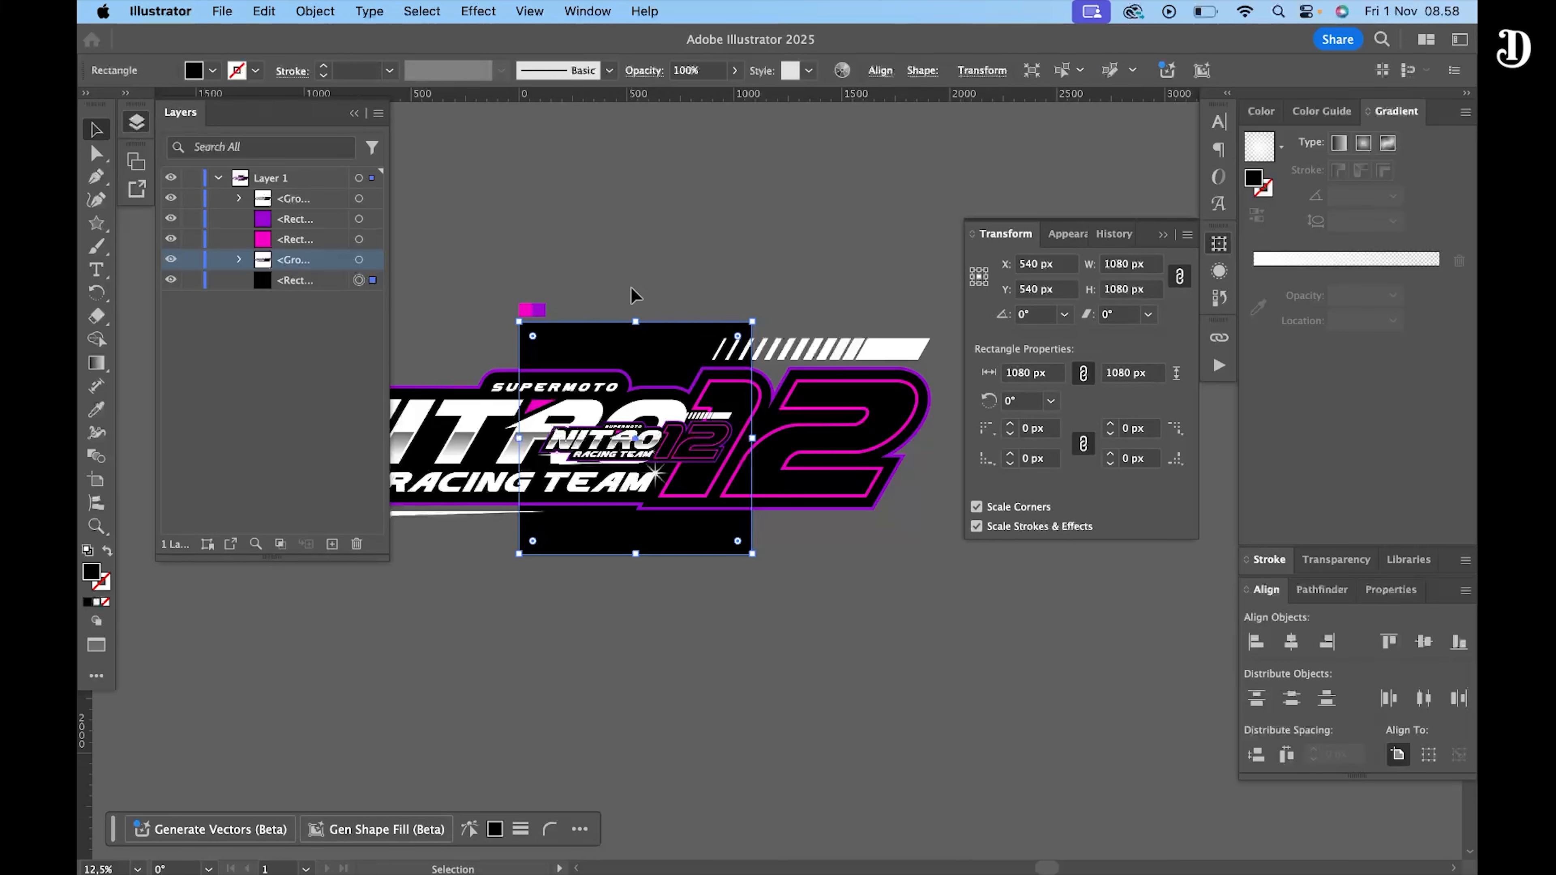
pyautogui.rightClick(632, 275)
pyautogui.moveTo(723, 355)
pyautogui.click(861, 355)
pyautogui.rightClick(701, 283)
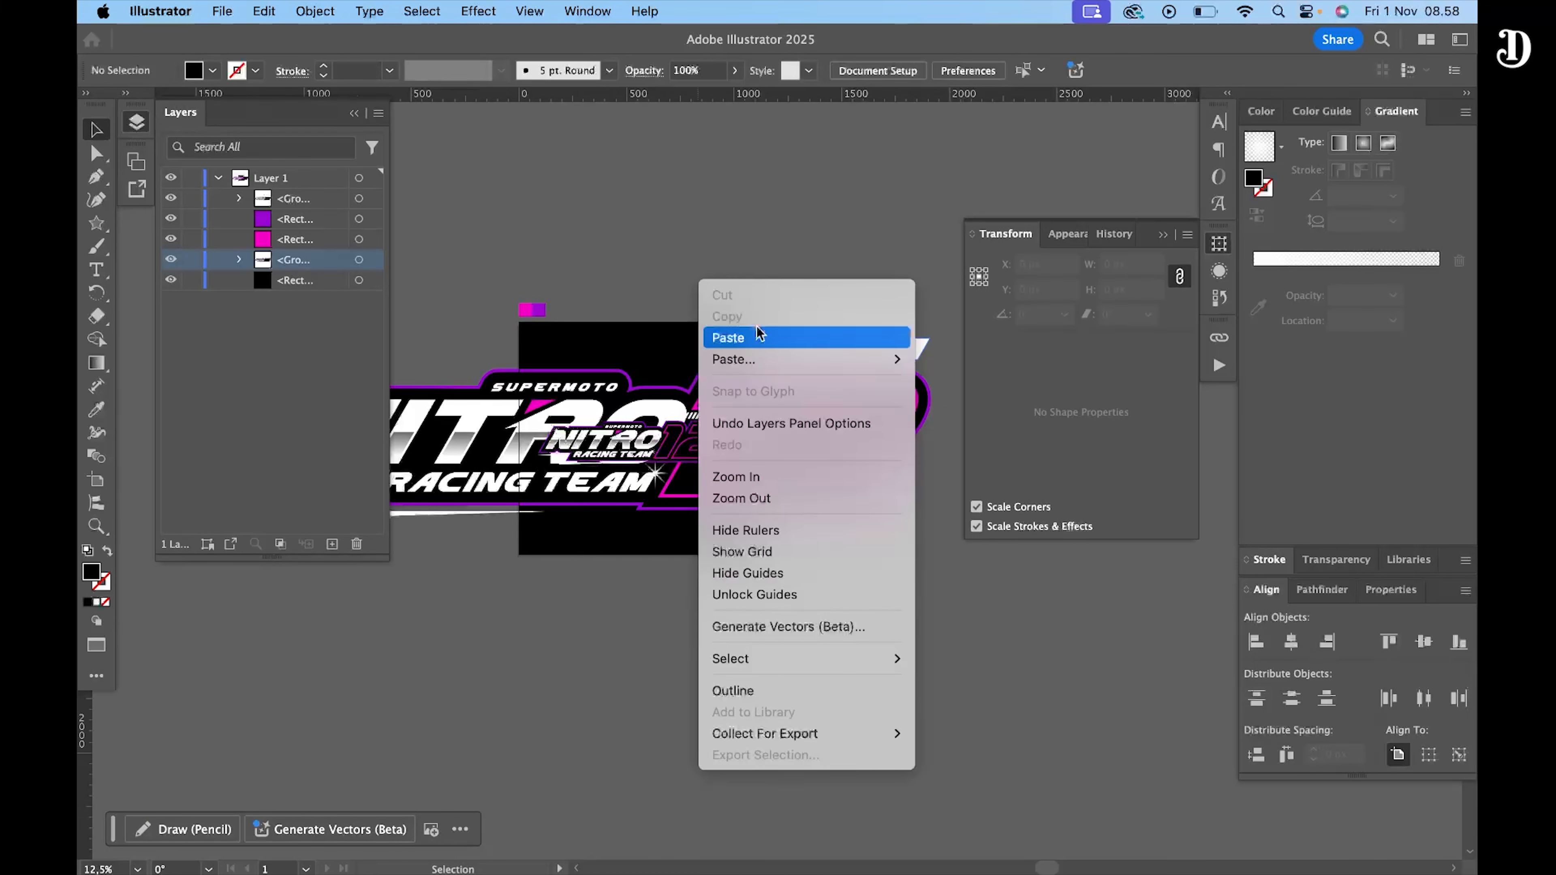
pyautogui.click(963, 381)
pyautogui.moveTo(336, 298); pyautogui.dragTo(316, 250)
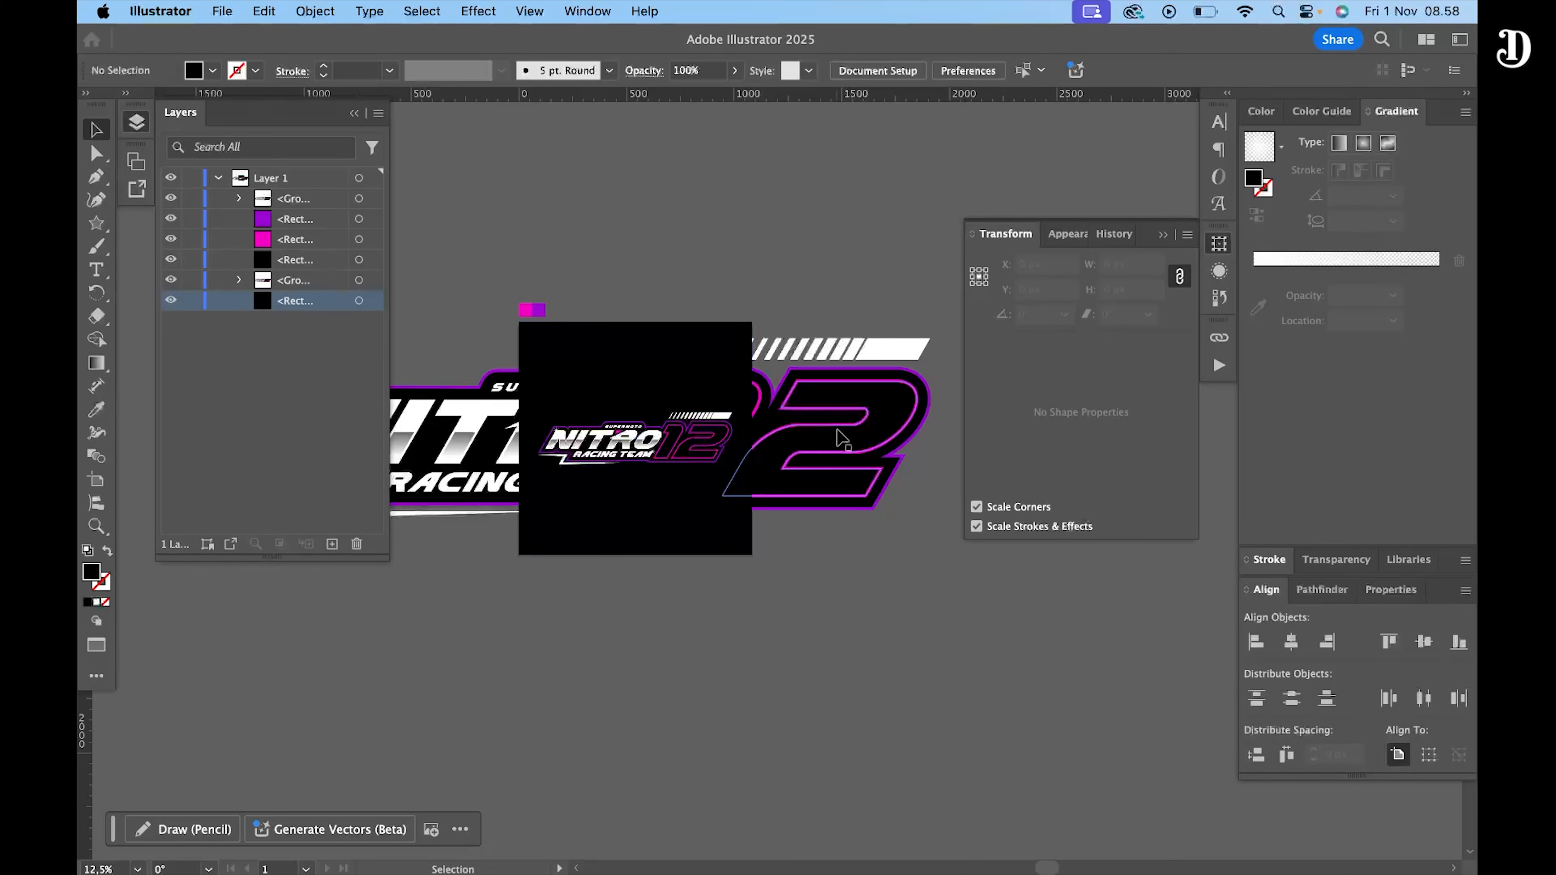
# - Set the enlarged logo copy's opacity to 4%
pyautogui.click(819, 434)
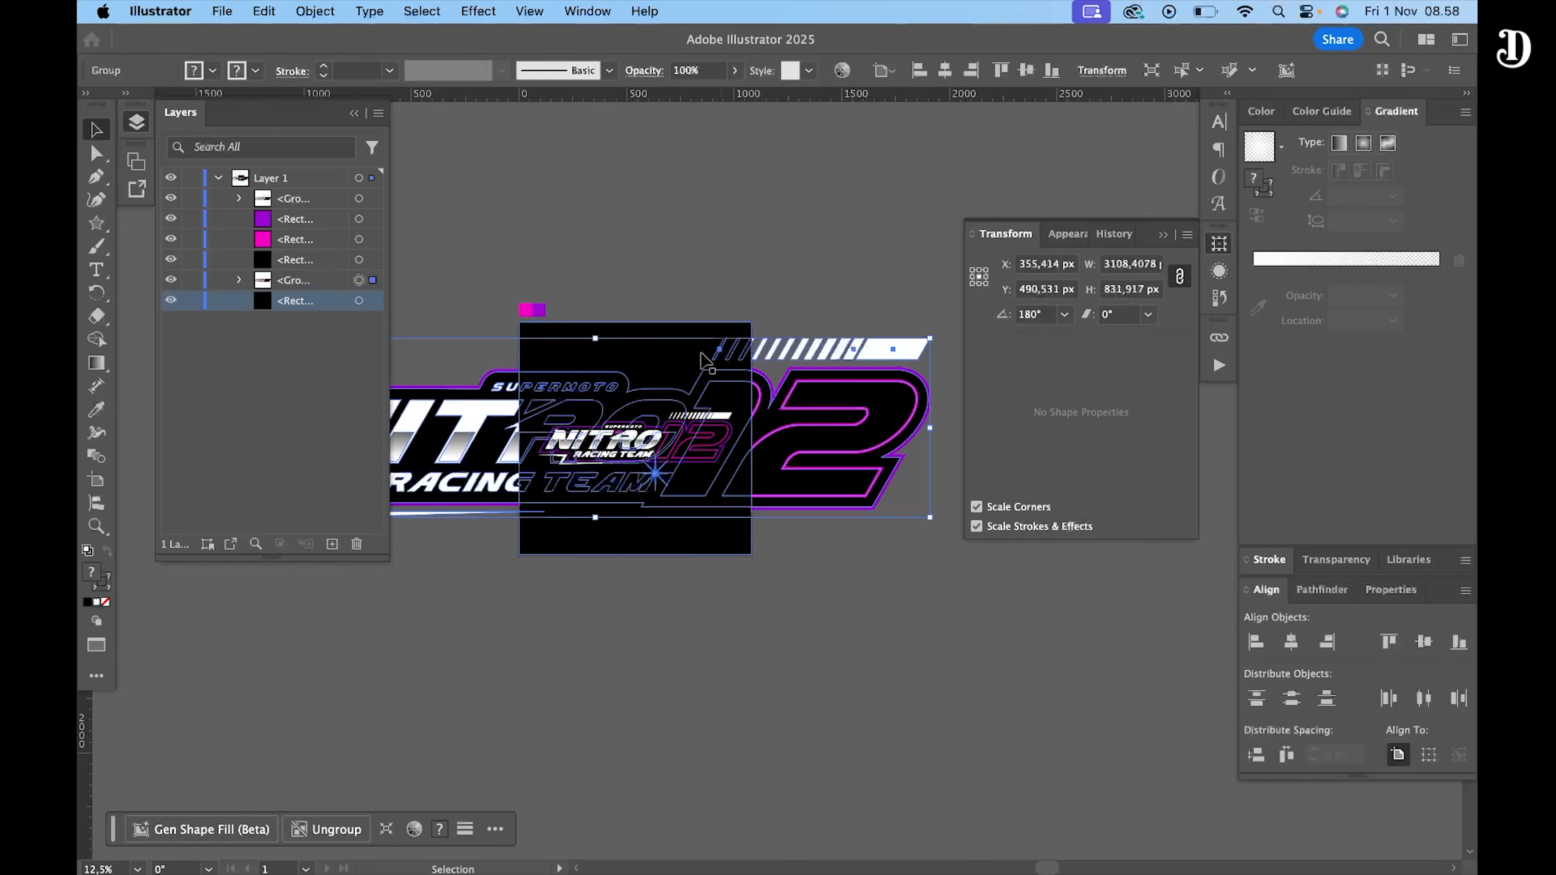
pyautogui.keyDown('shift'); pyautogui.click(683, 338); pyautogui.keyUp('shift')
pyautogui.click(809, 315)
pyautogui.click(847, 421)
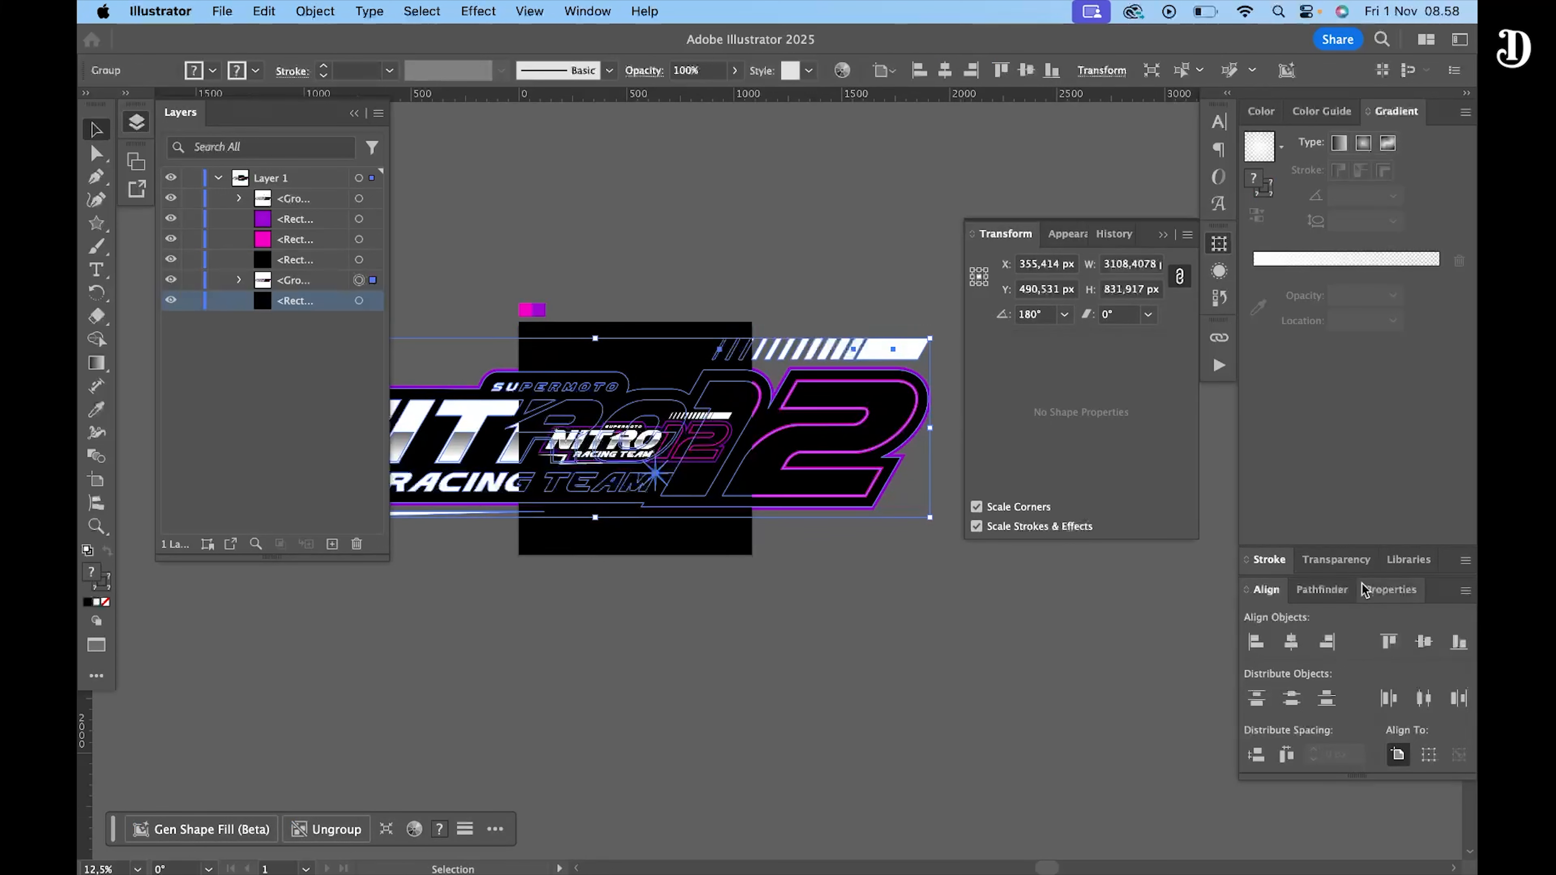
pyautogui.click(1354, 563)
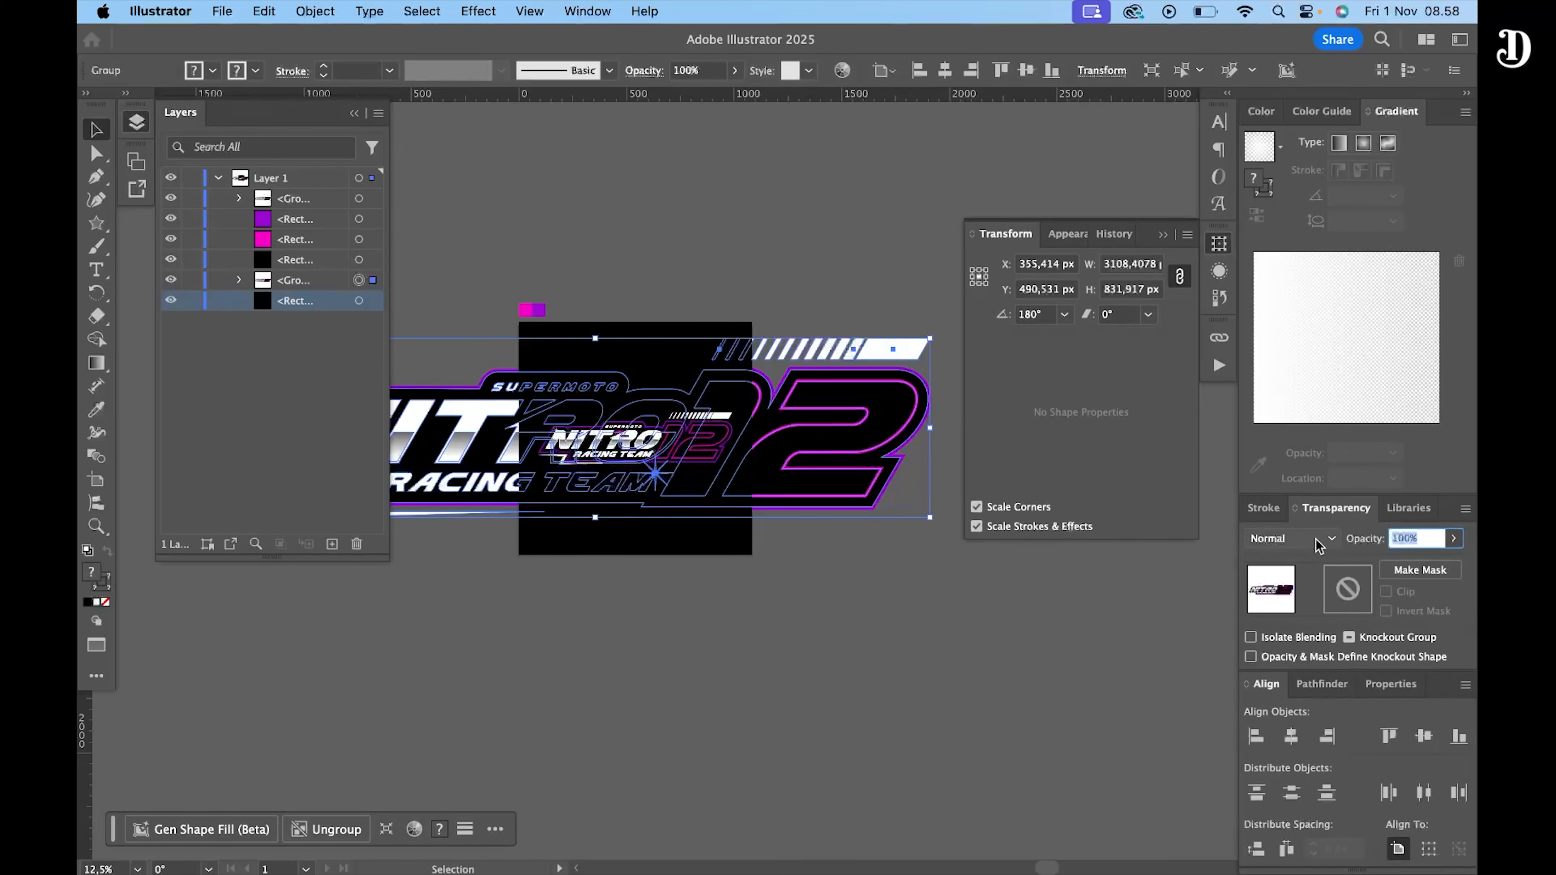
pyautogui.write('4')
pyautogui.press('Return')
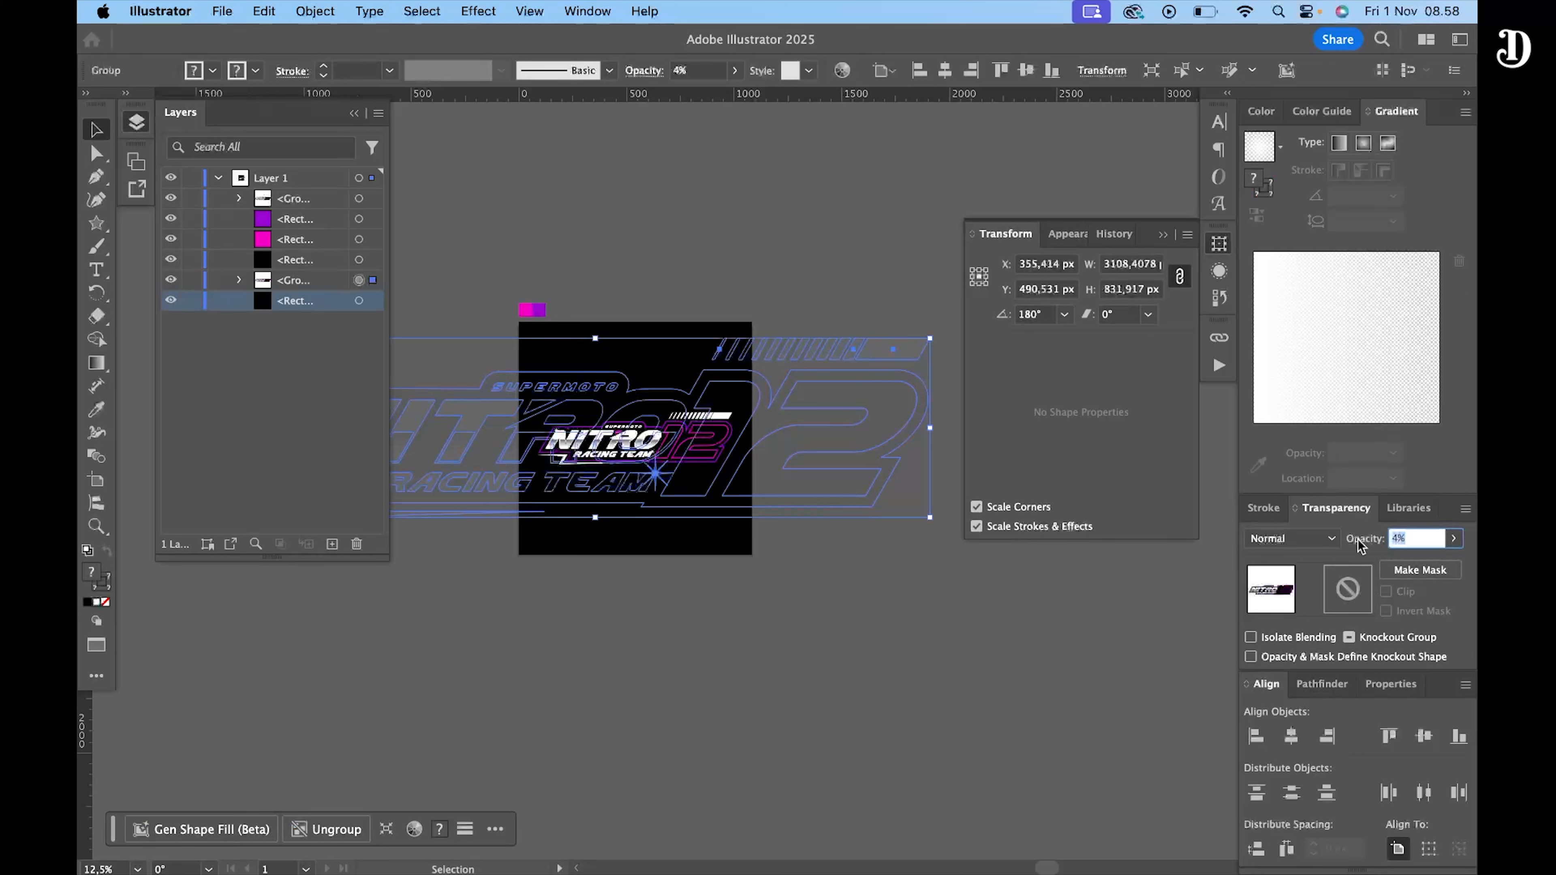
# - Clip the enlarged logo copy to the artboard-sized black square with a clipping mask
pyautogui.keyDown('shift'); pyautogui.click(359, 259); pyautogui.keyUp('shift')
pyautogui.rightClick(643, 336)
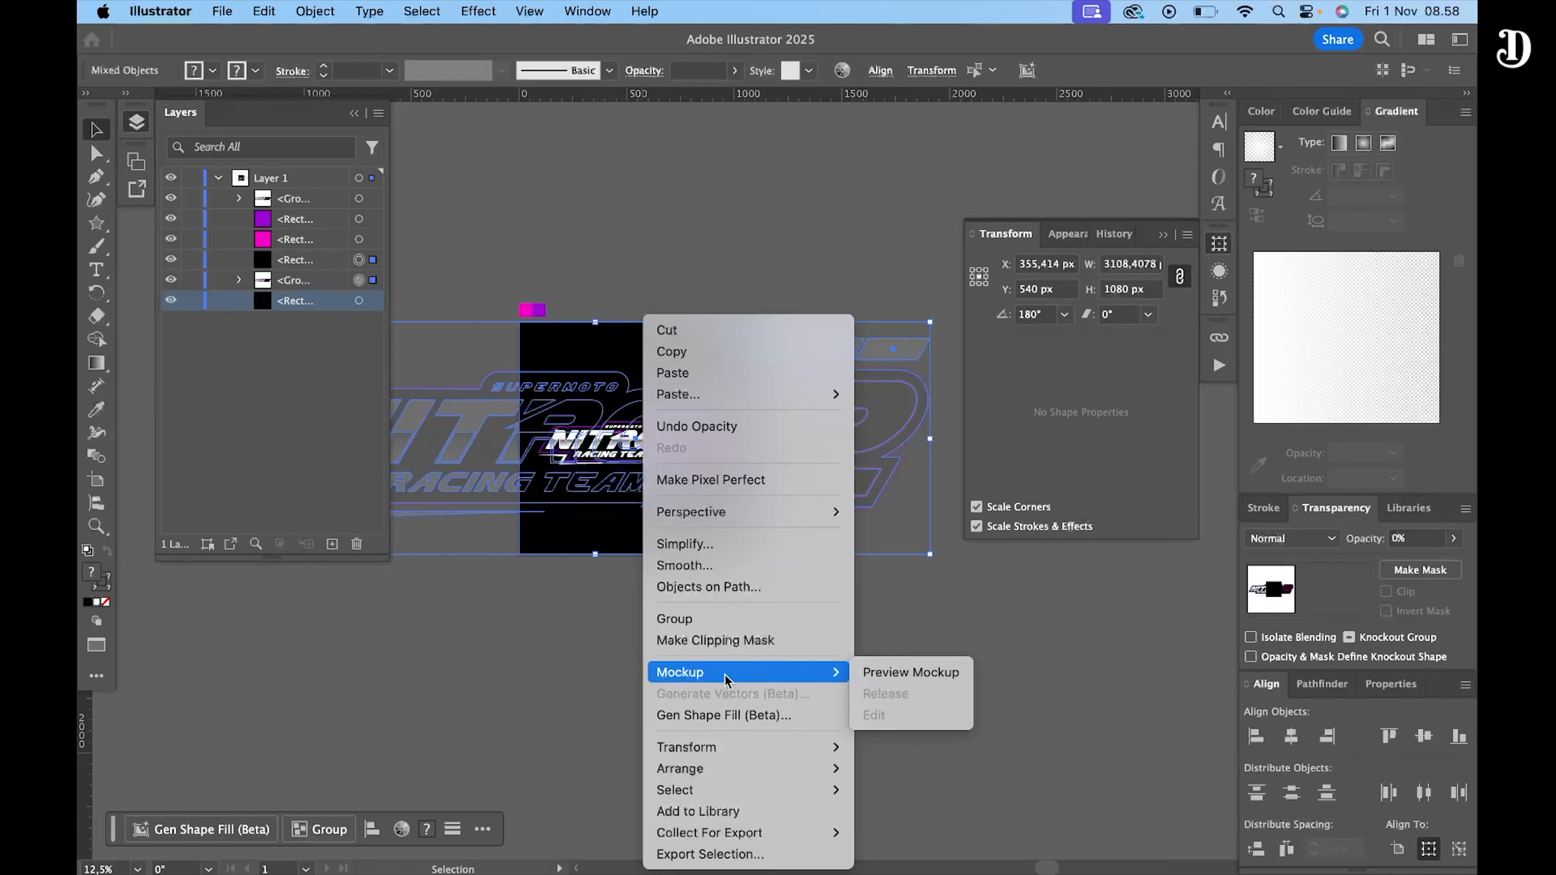
pyautogui.moveTo(735, 749)
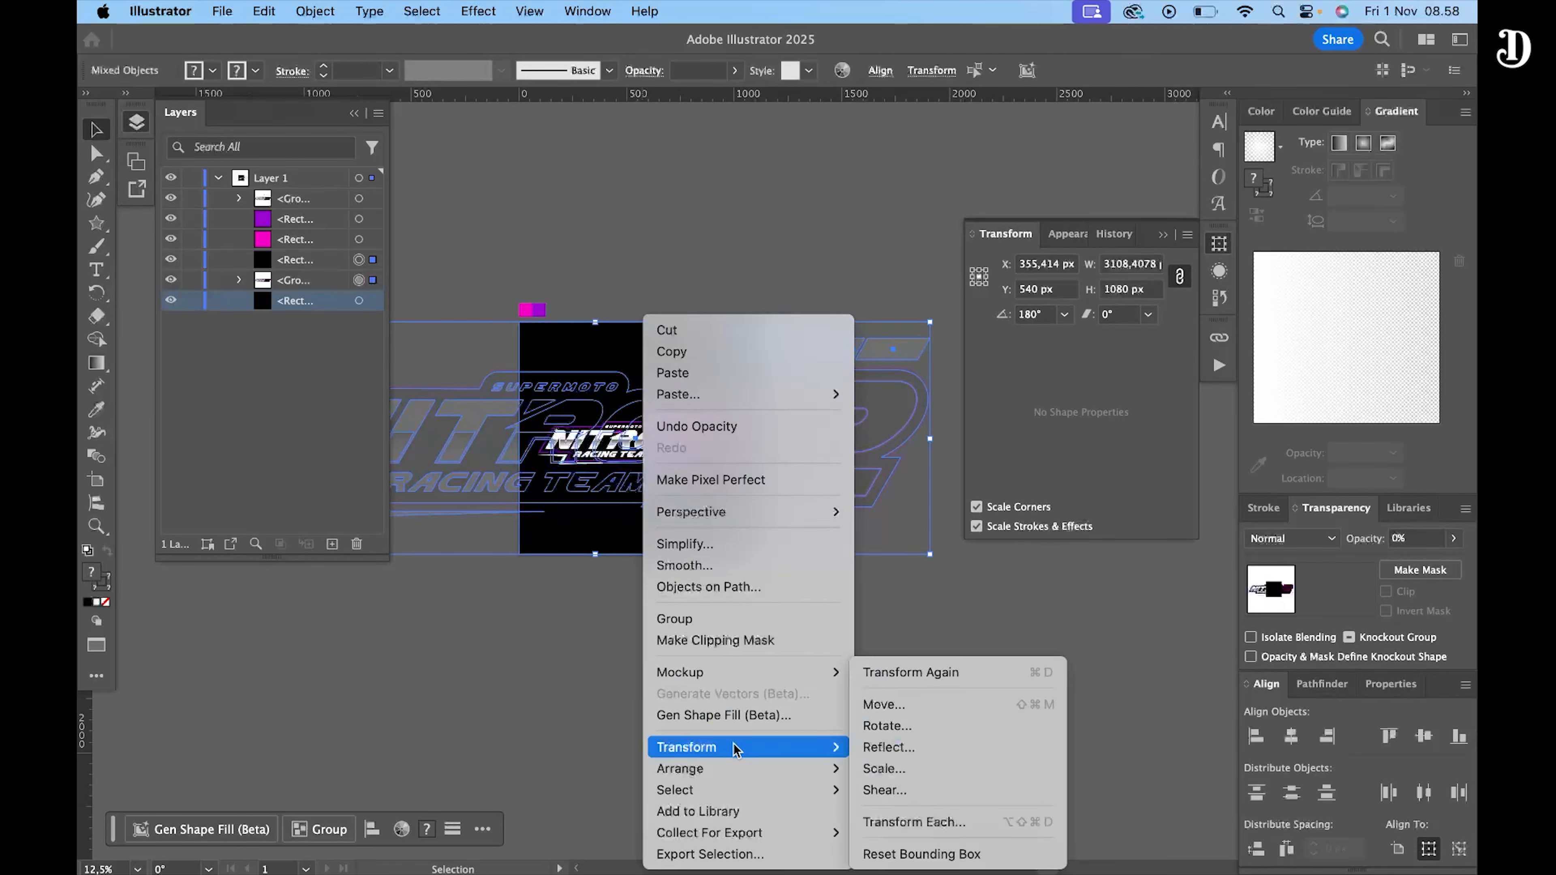
pyautogui.click(735, 640)
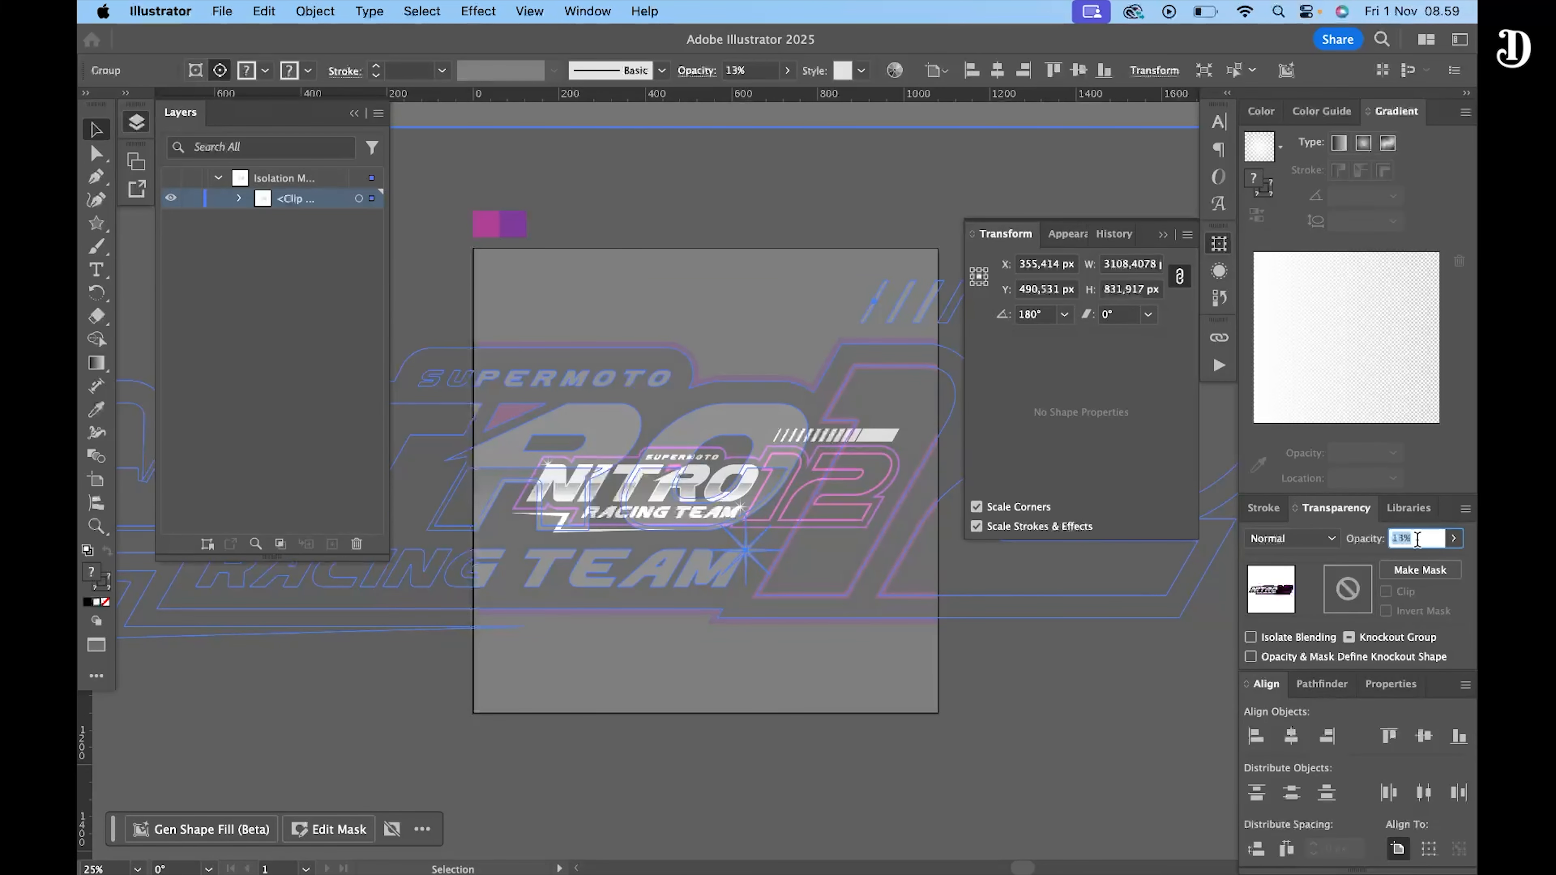
# - Scale up the faded logo inside the clipping mask and move it slightly left behind the main logo
pyautogui.doubleClick(989, 738)
pyautogui.press('super+minus')
pyautogui.click(776, 585)
pyautogui.press('super+equal')
pyautogui.doubleClick(765, 577)
pyautogui.click(765, 576)
pyautogui.moveTo(1191, 636); pyautogui.dragTo(1306, 669)
pyautogui.moveTo(991, 587); pyautogui.dragTo(955, 587)
pyautogui.doubleClick(874, 768)
# - Save the artwork as Nitro.ai in the 2 Racing Logo folder in Adobe Illustrator format
pyautogui.scroll(-1, 851, 763)
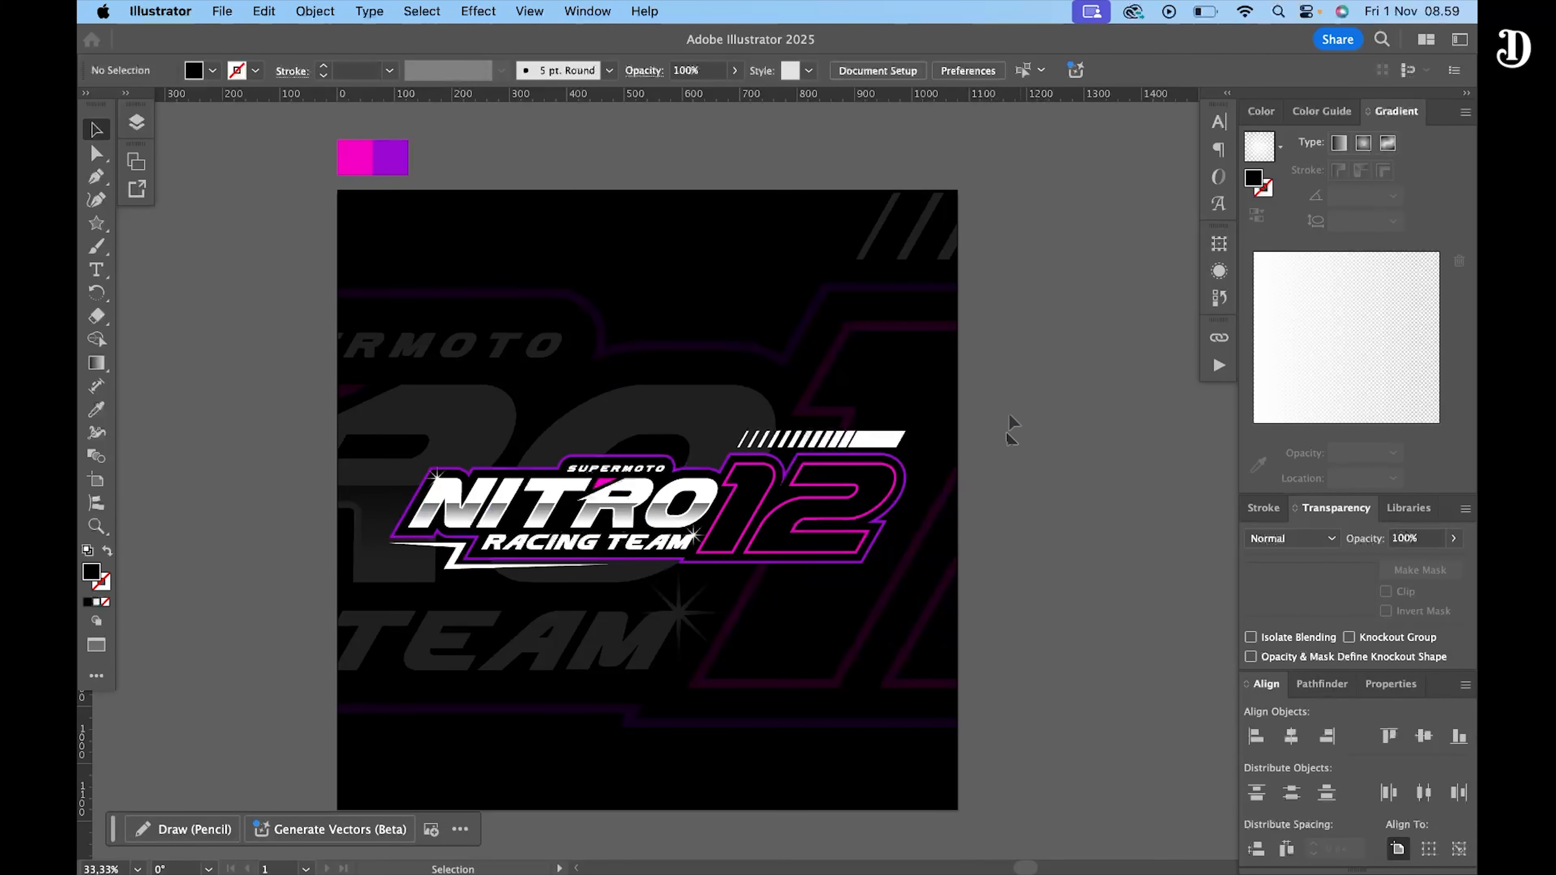
pyautogui.scroll(-1, 1017, 466)
pyautogui.click(222, 11)
pyautogui.click(256, 200)
pyautogui.click(858, 607)
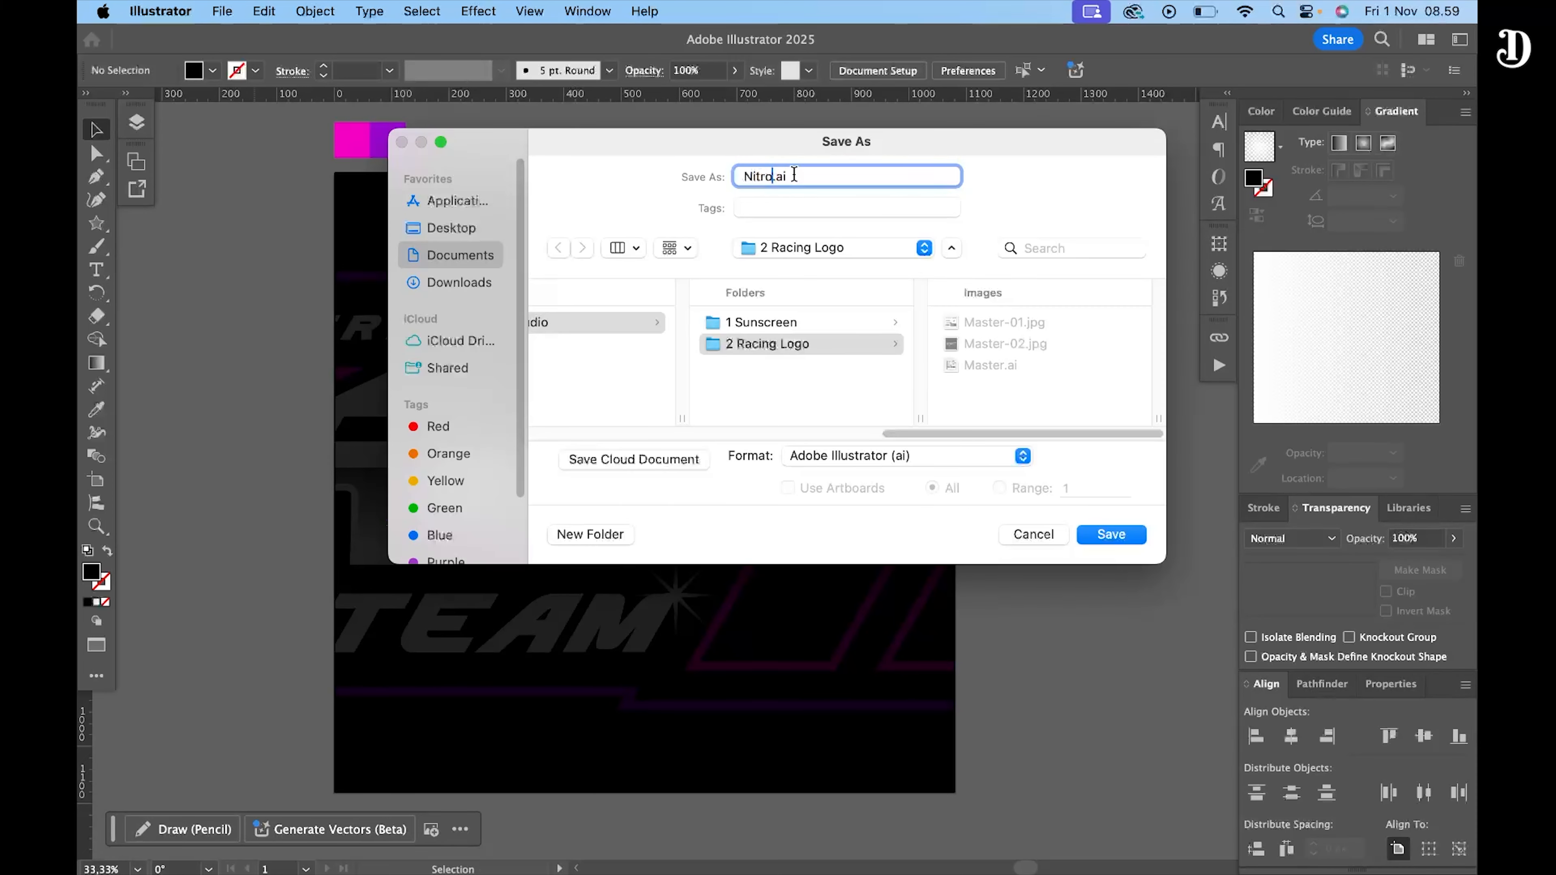
pyautogui.click(1112, 535)
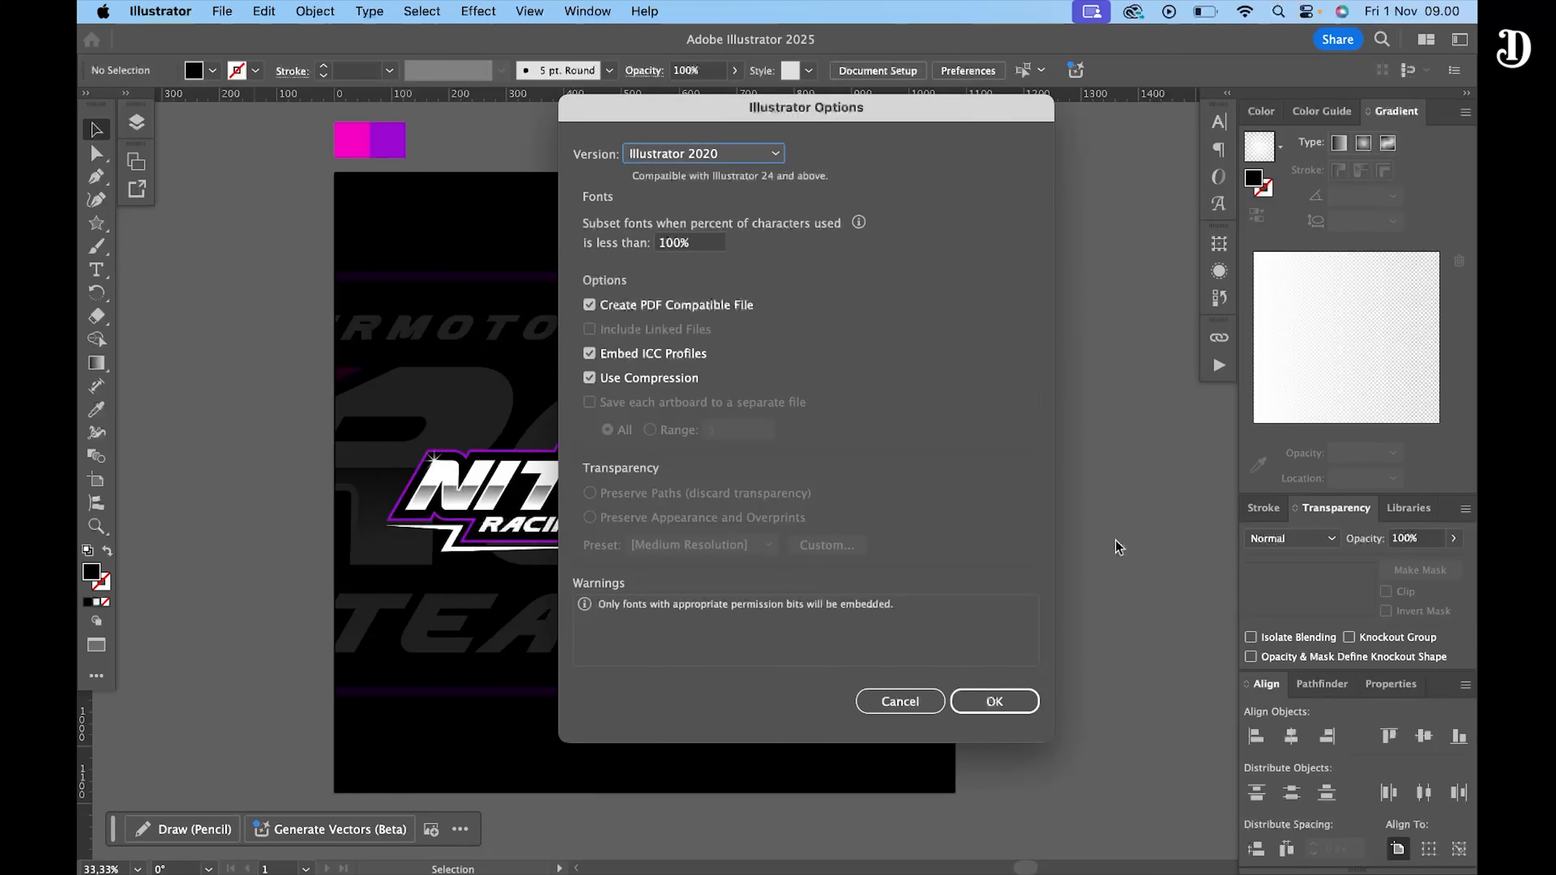